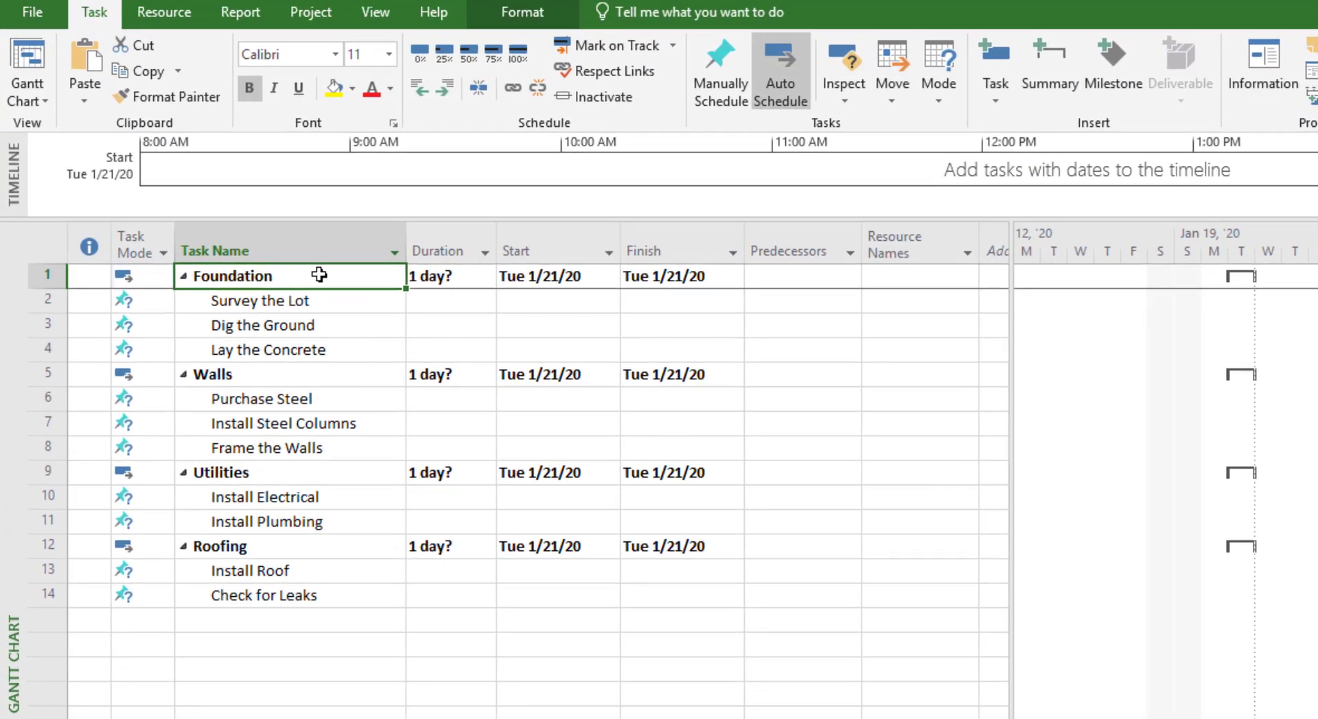
- Add a Landscaping task below Check for Leaks and outdent it to the same level as Roofing
{"action": "left_click_drag", "start_coordinate": [319, 275], "coordinate": [347, 600]}
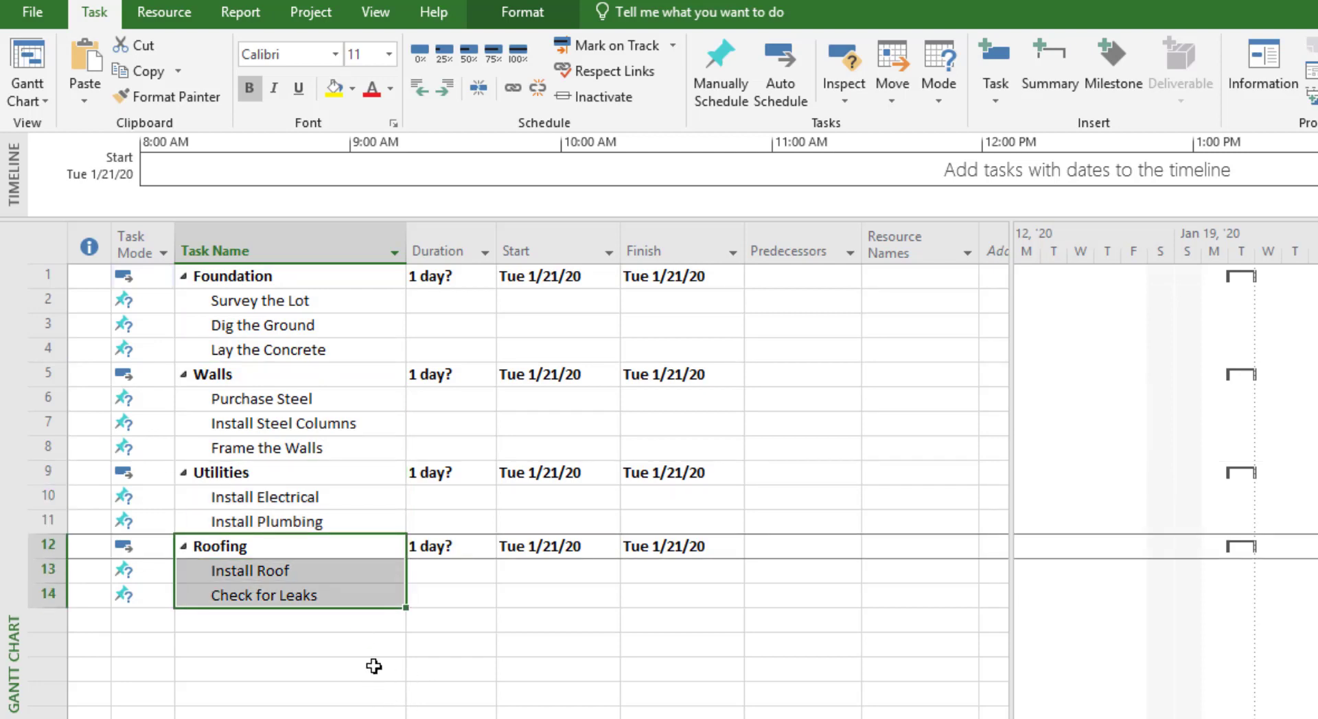
{"action": "left_click", "coordinate": [257, 620]}
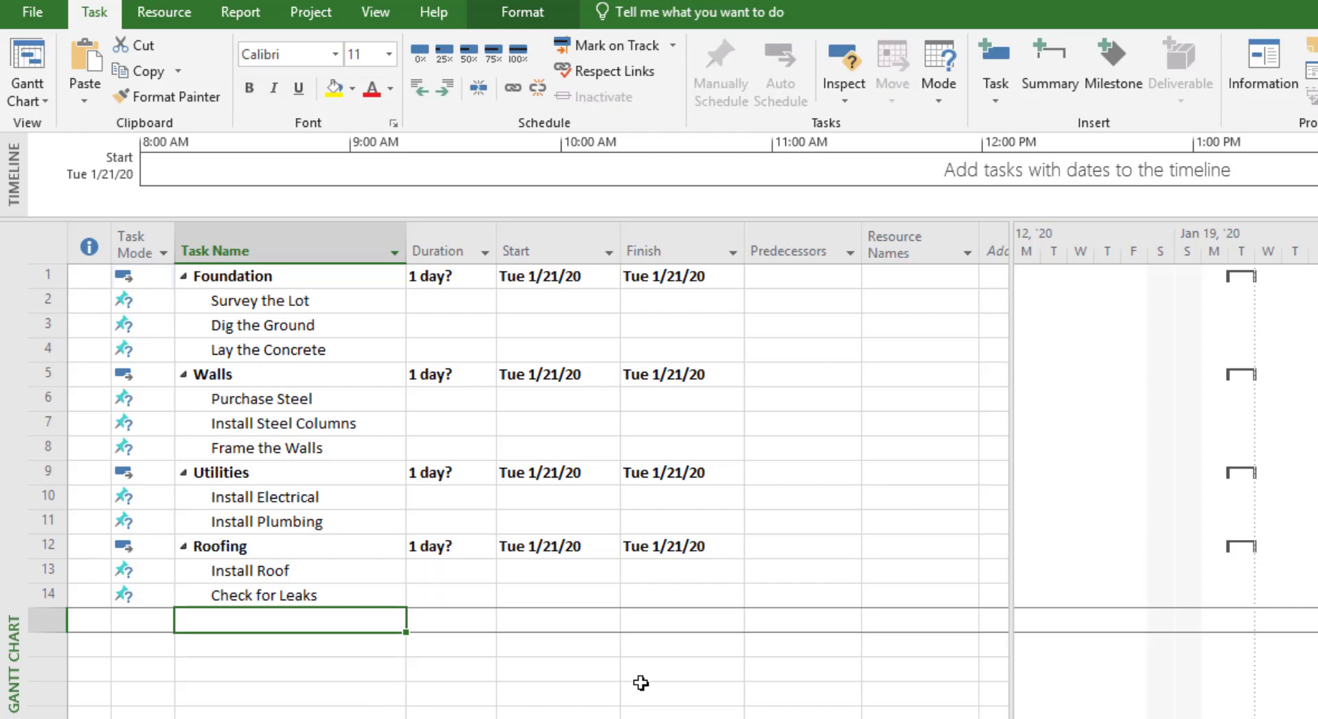
{"action": "type", "text": "Landscapi"}
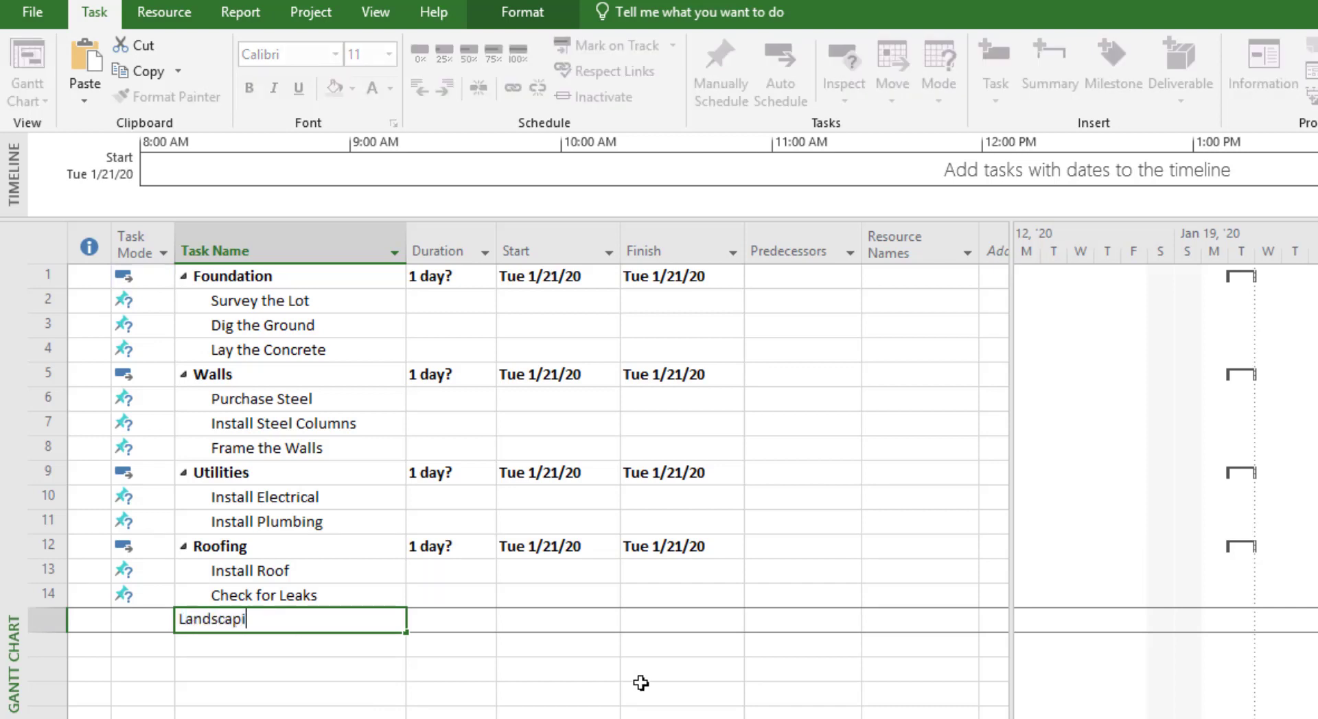
{"action": "type", "text": "ng"}
{"action": "key", "text": "Return"}
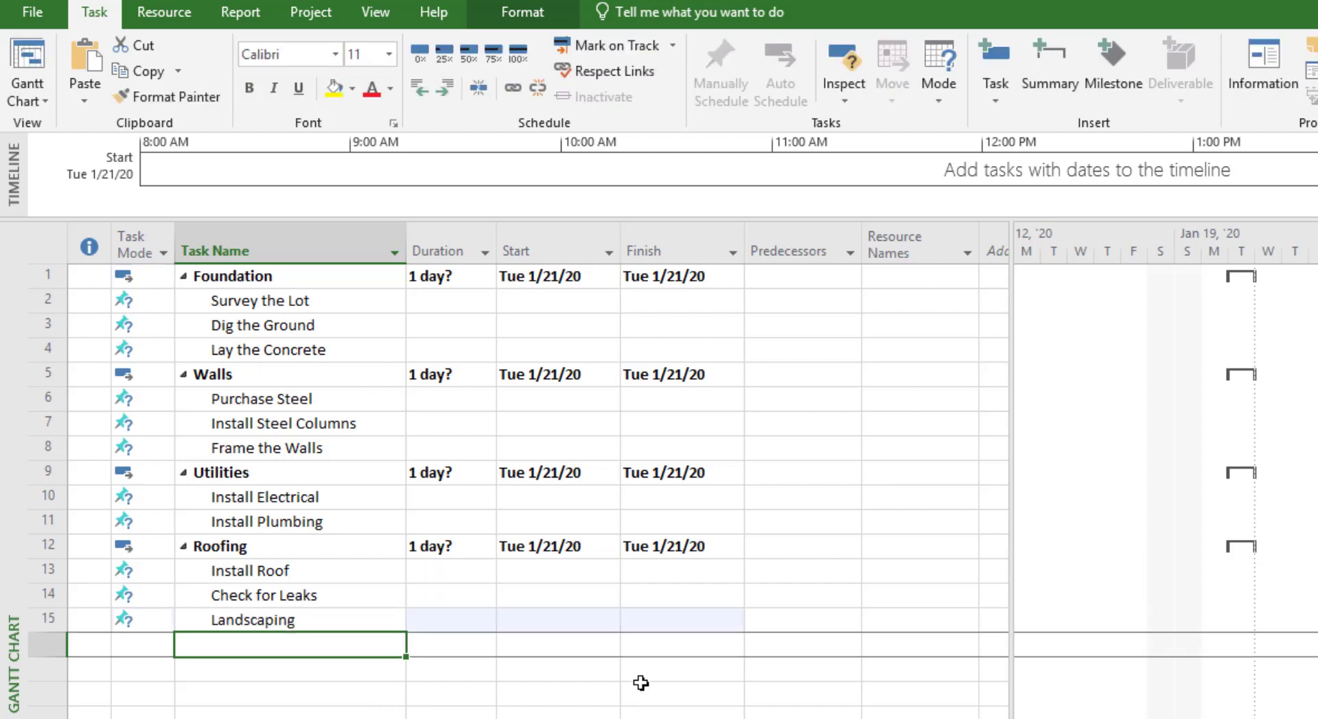
{"action": "left_click", "coordinate": [306, 620]}
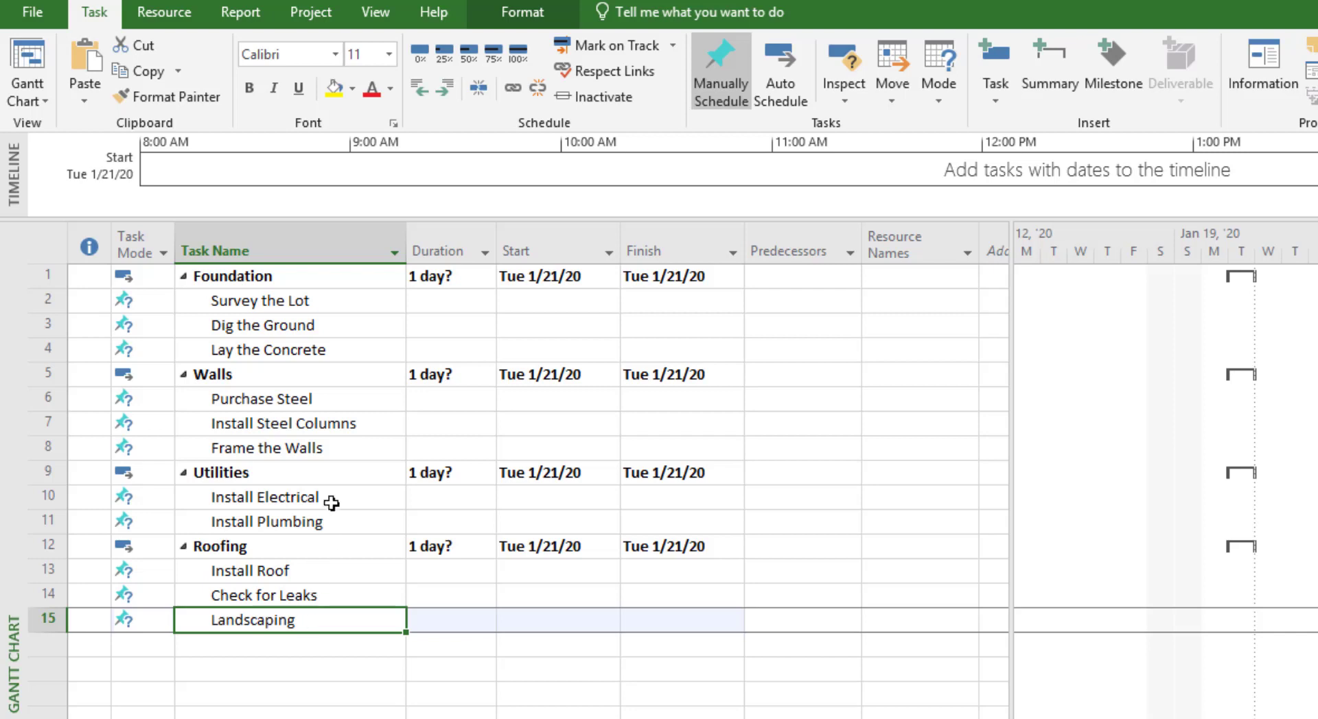
{"action": "left_click", "coordinate": [418, 89]}
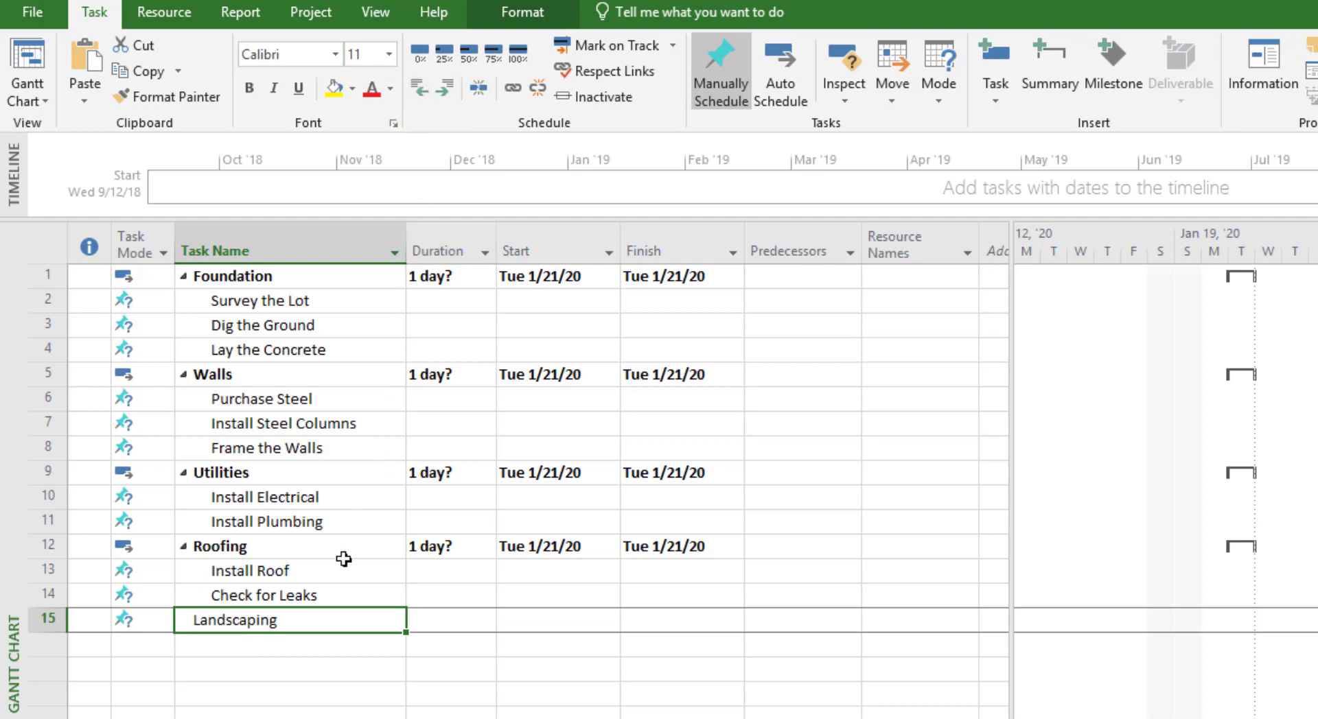
- Add the tasks Grade the Site, Build Hardscapes and Plant Trees & Shrubs below Landscaping
{"action": "left_click", "coordinate": [311, 649]}
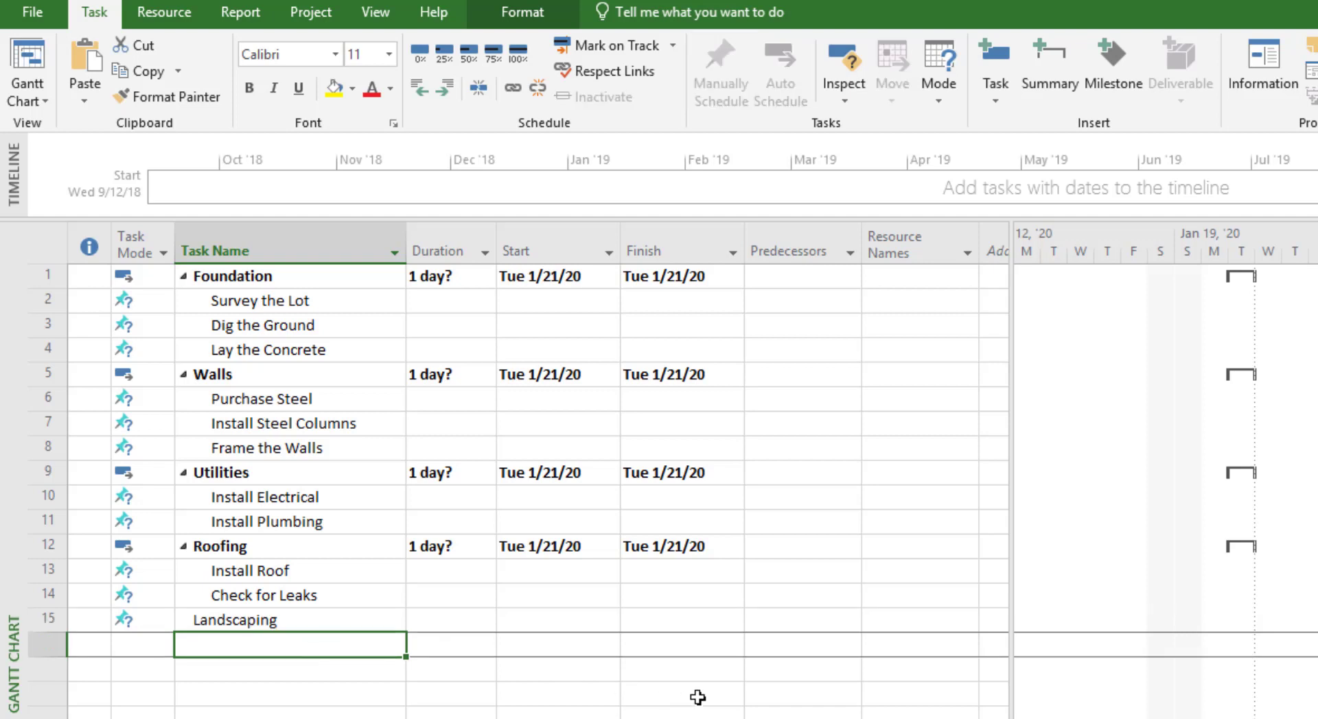
{"action": "type", "text": "Grad"}
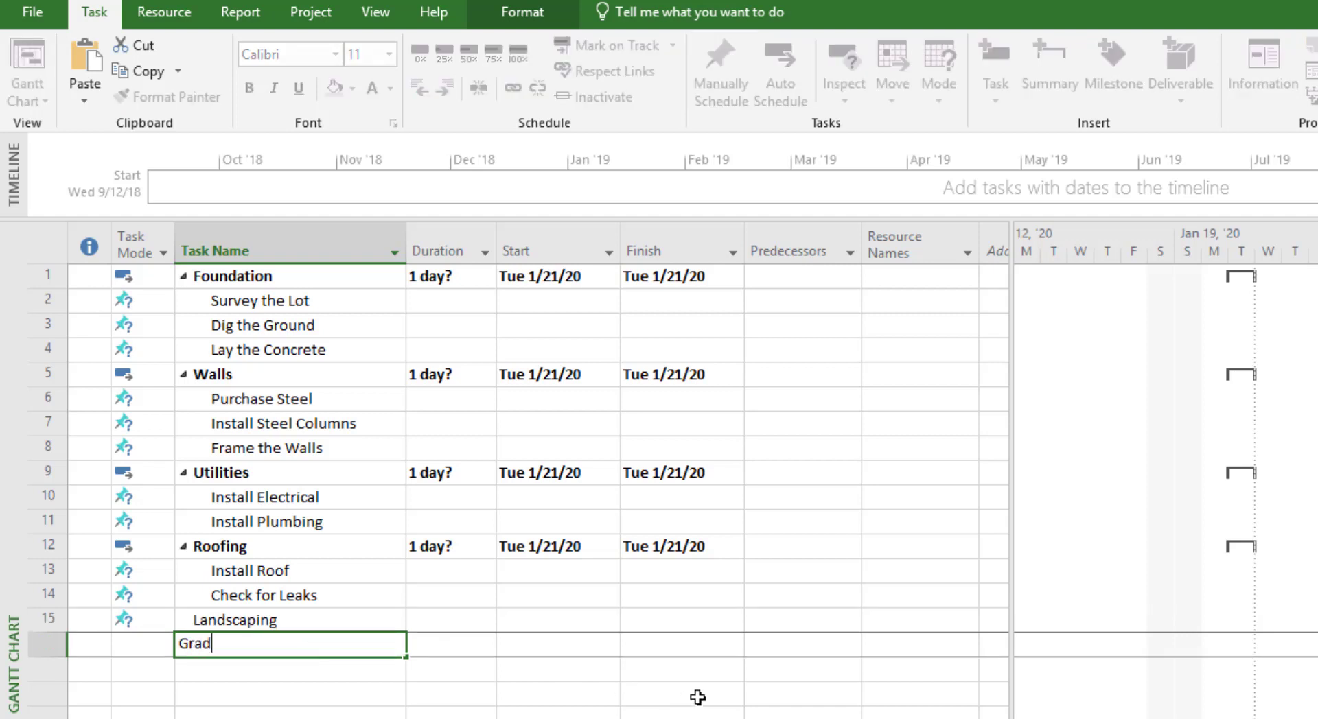
{"action": "type", "text": "e the Site"}
{"action": "key", "text": "Return"}
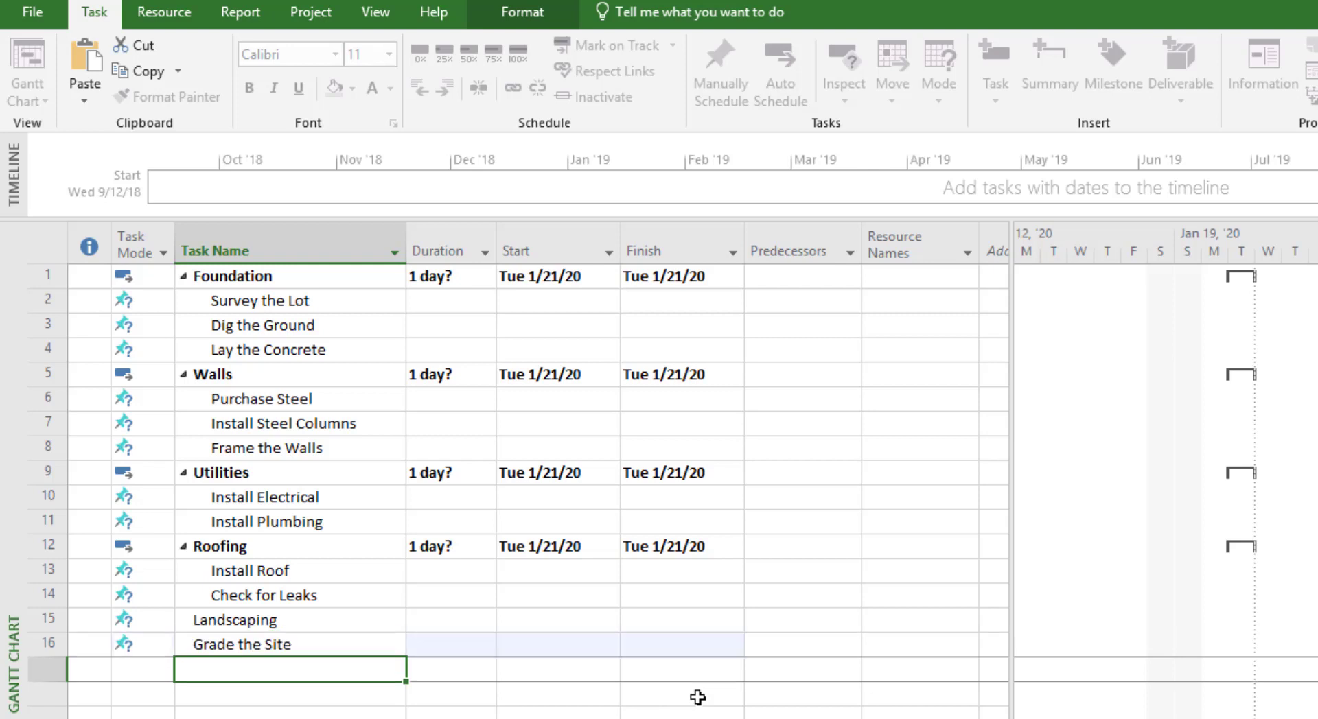
{"action": "type", "text": "Build Hardscapes"}
{"action": "key", "text": "Return"}
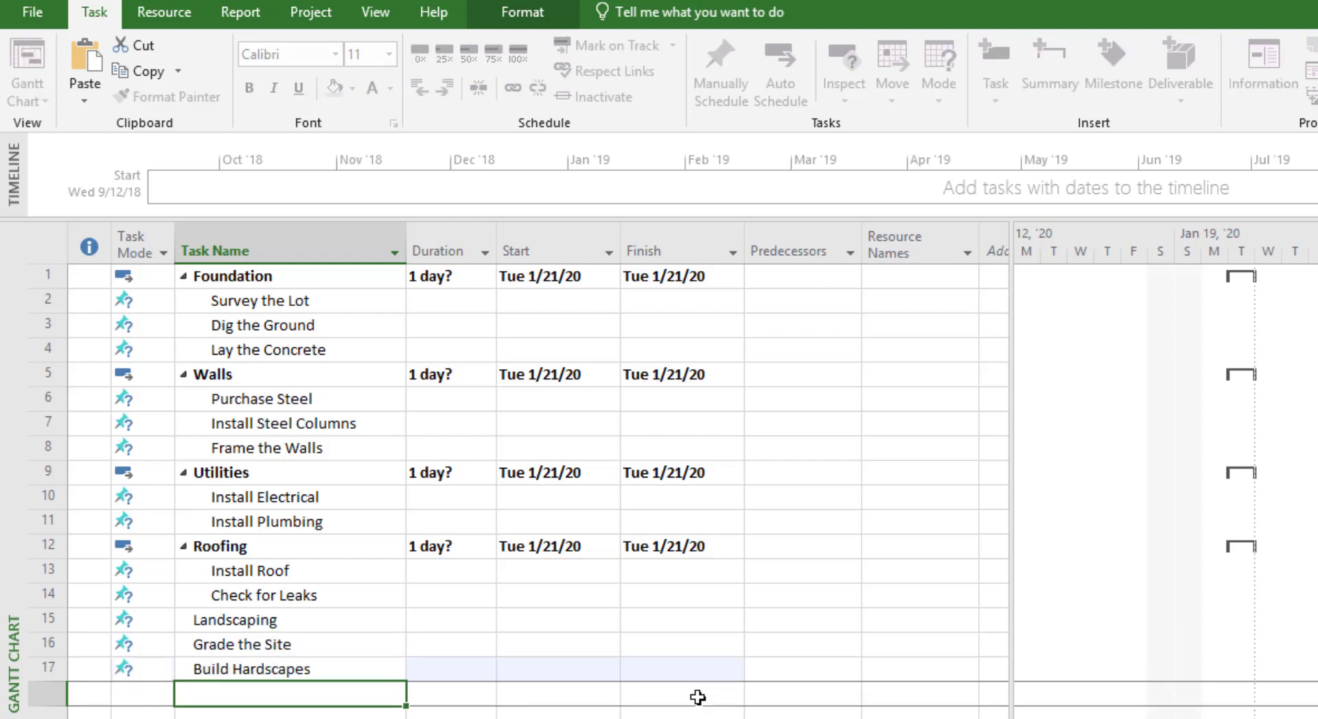
{"action": "type", "text": "Plant Trees & Shrubs"}
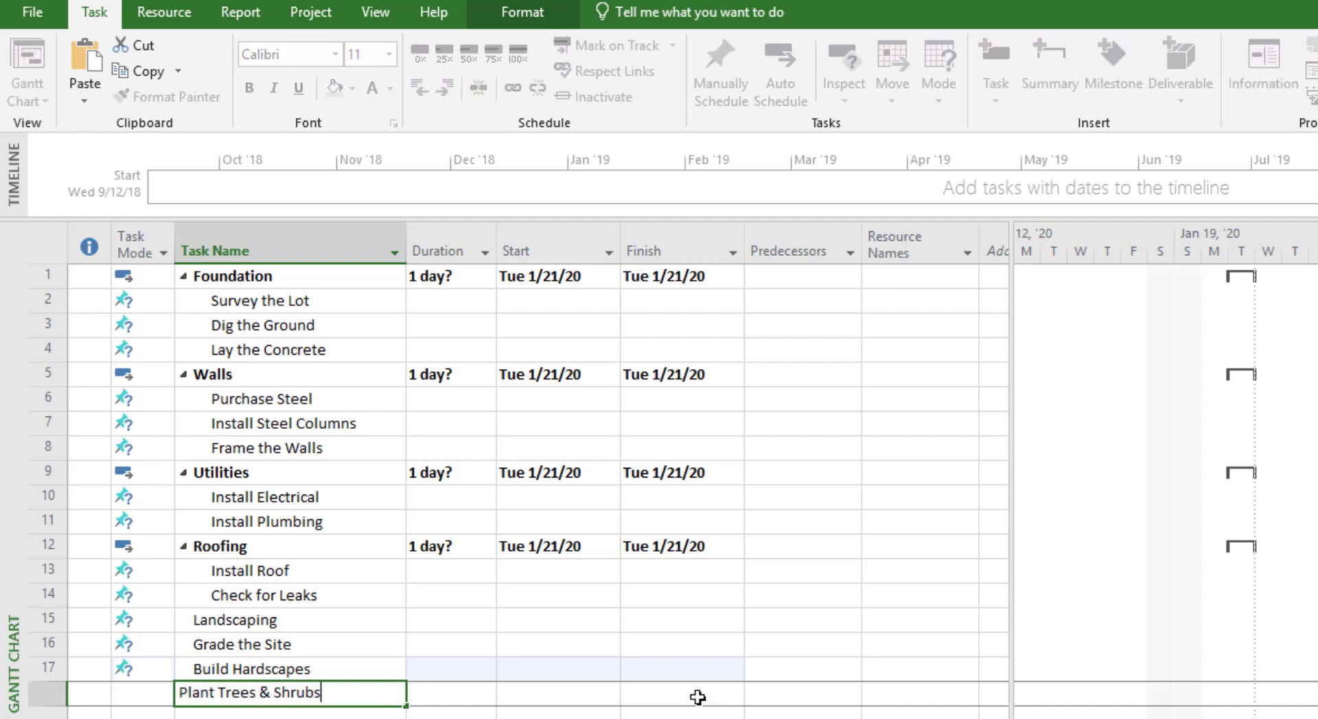
{"action": "key", "text": "Return"}
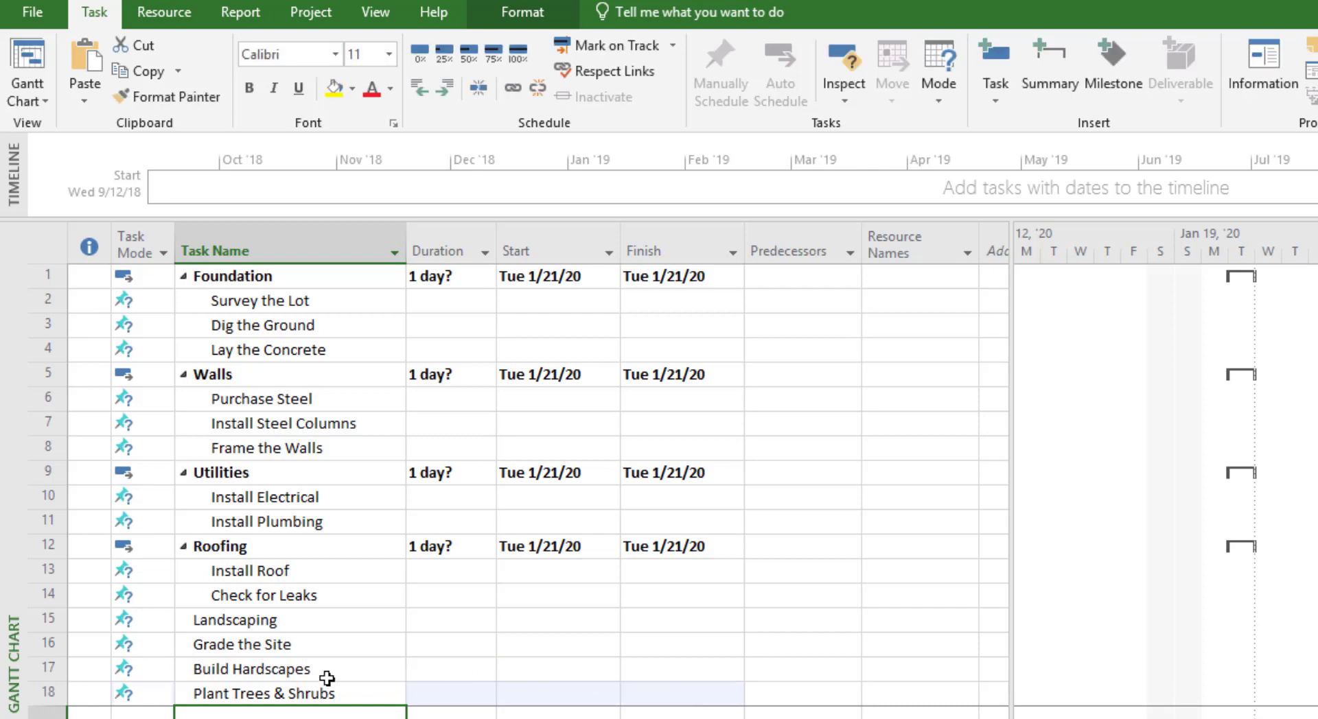
- Indent Grade the Site, Build Hardscapes and Plant Trees & Shrubs as subtasks of Landscaping
{"action": "left_click_drag", "start_coordinate": [304, 686], "coordinate": [302, 650]}
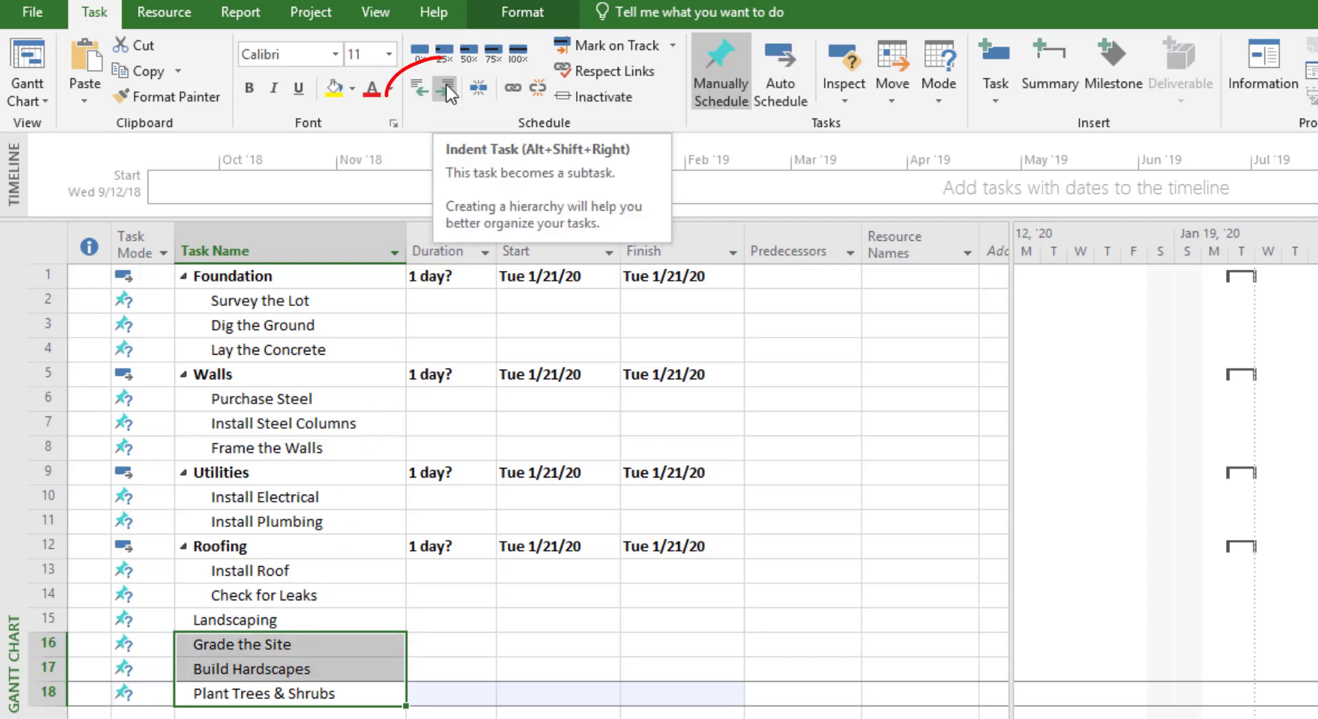
{"action": "left_click", "coordinate": [447, 91]}
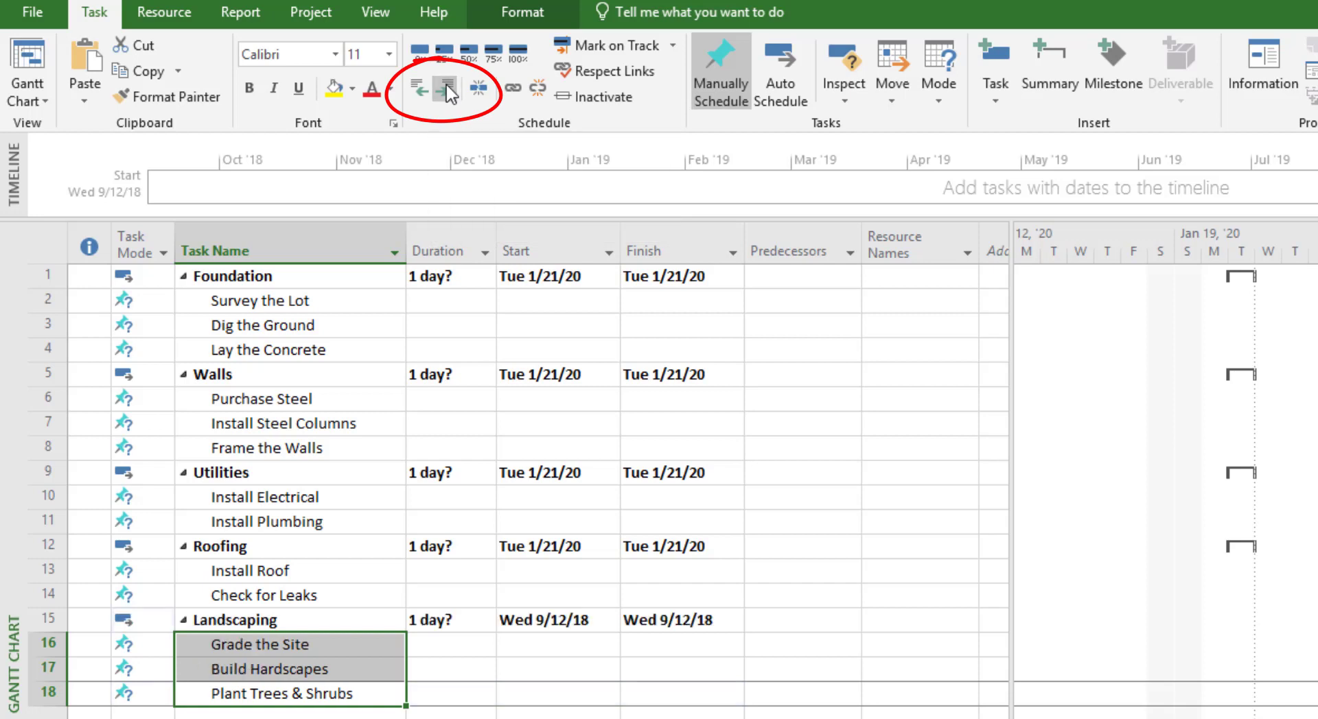
{"action": "left_click", "coordinate": [350, 714]}
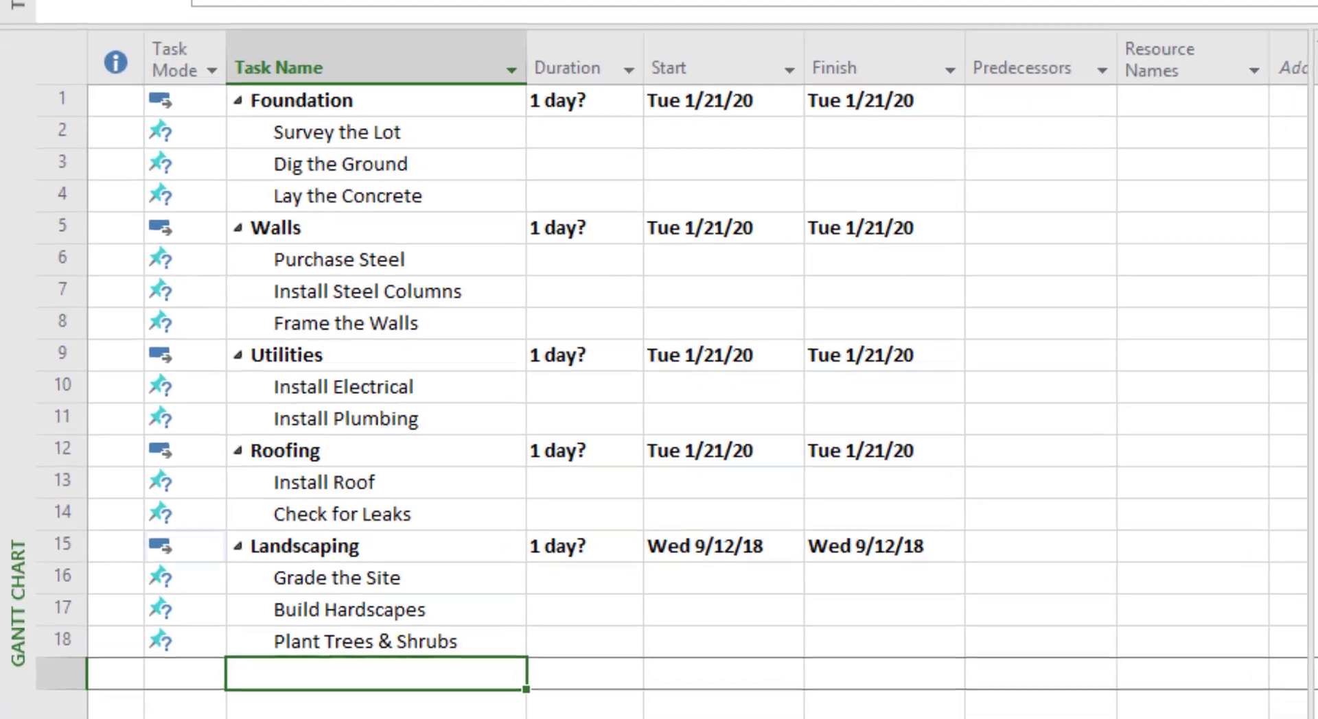
- Set the task mode of Survey the Lot to Auto Scheduled and fill it down through Plant Trees & Shrubs
{"action": "key", "text": "ctrl+Home"}
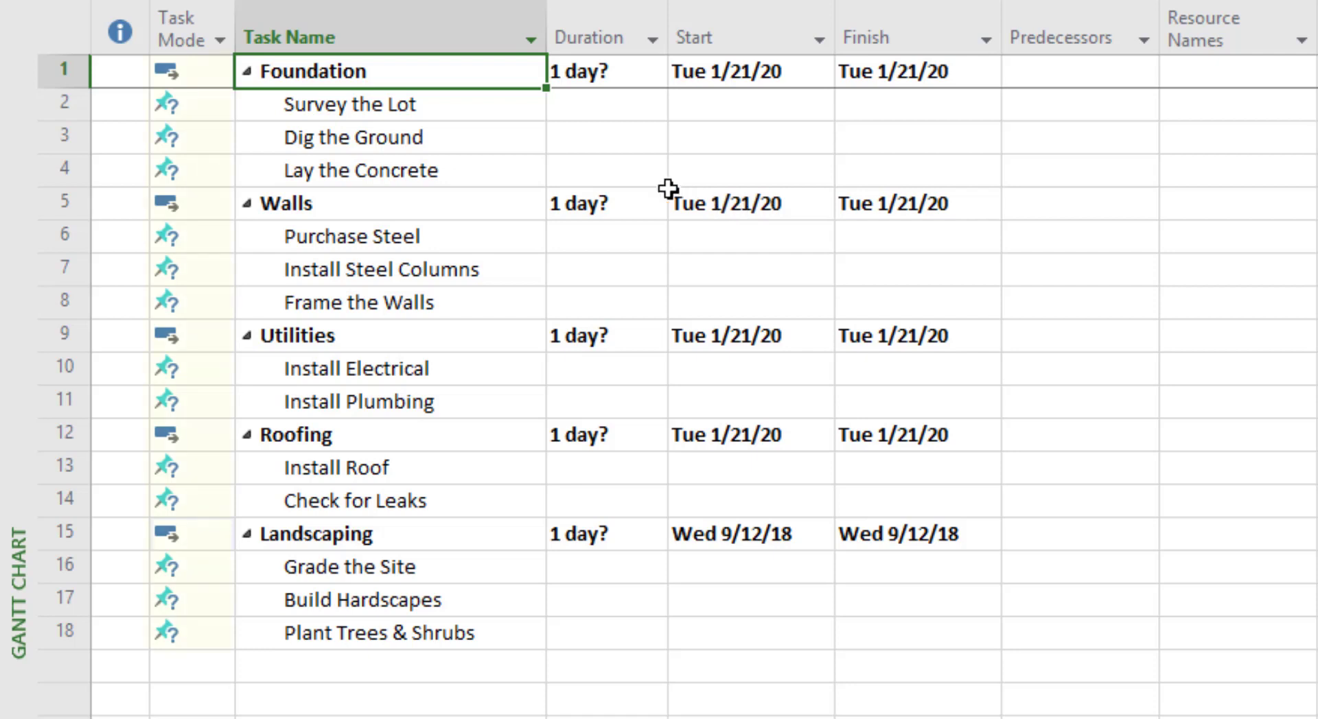
{"action": "left_click", "coordinate": [191, 106]}
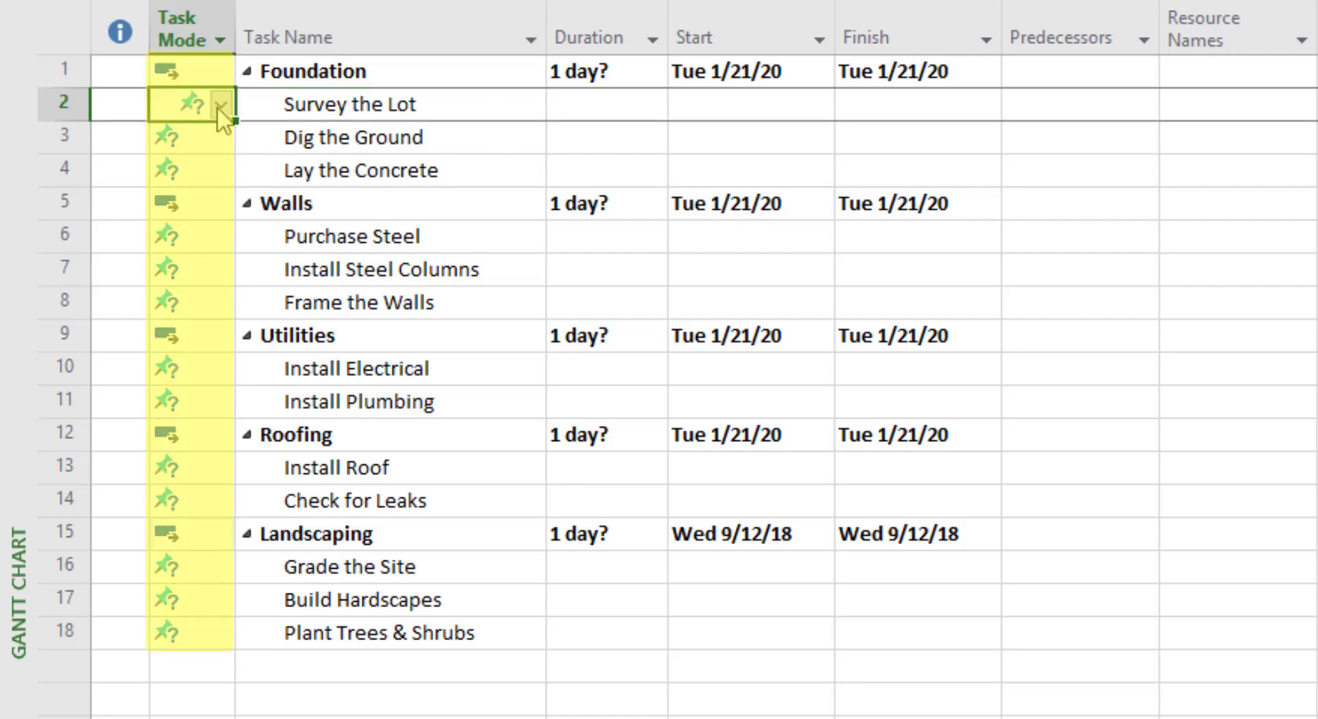
{"action": "left_click", "coordinate": [220, 106]}
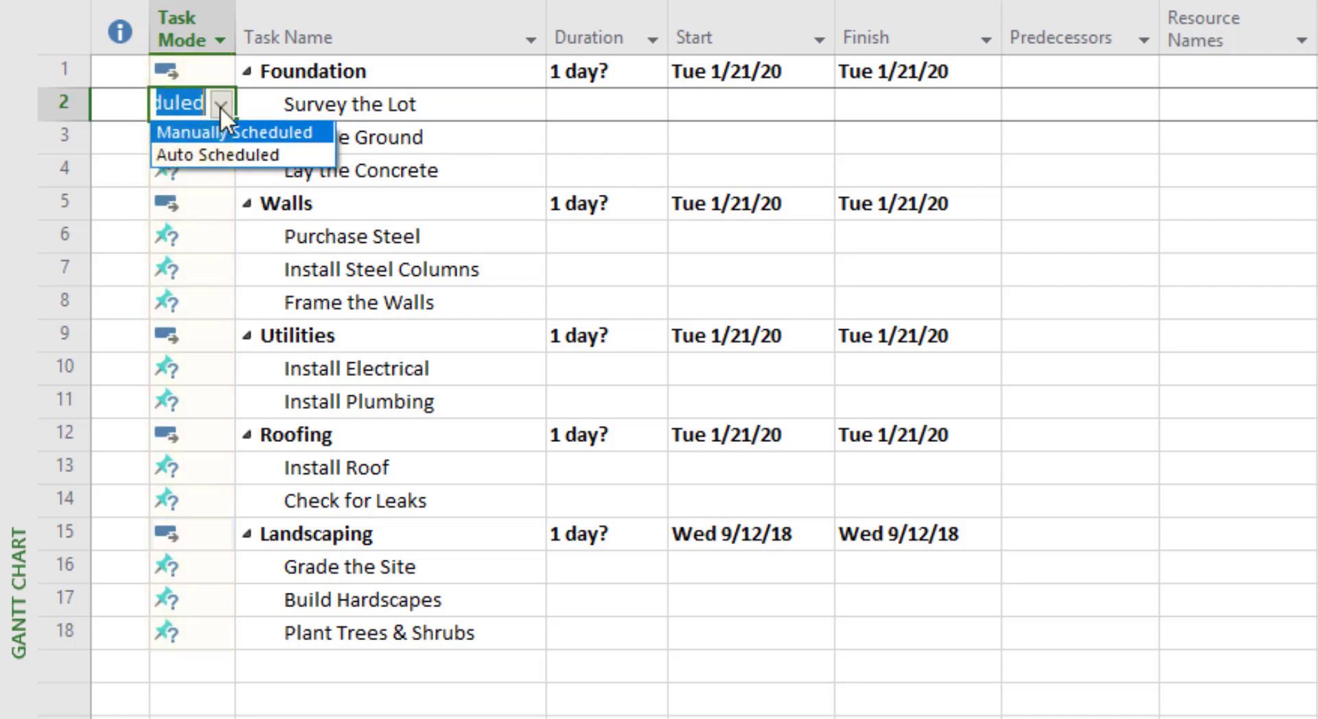
{"action": "left_click", "coordinate": [253, 154]}
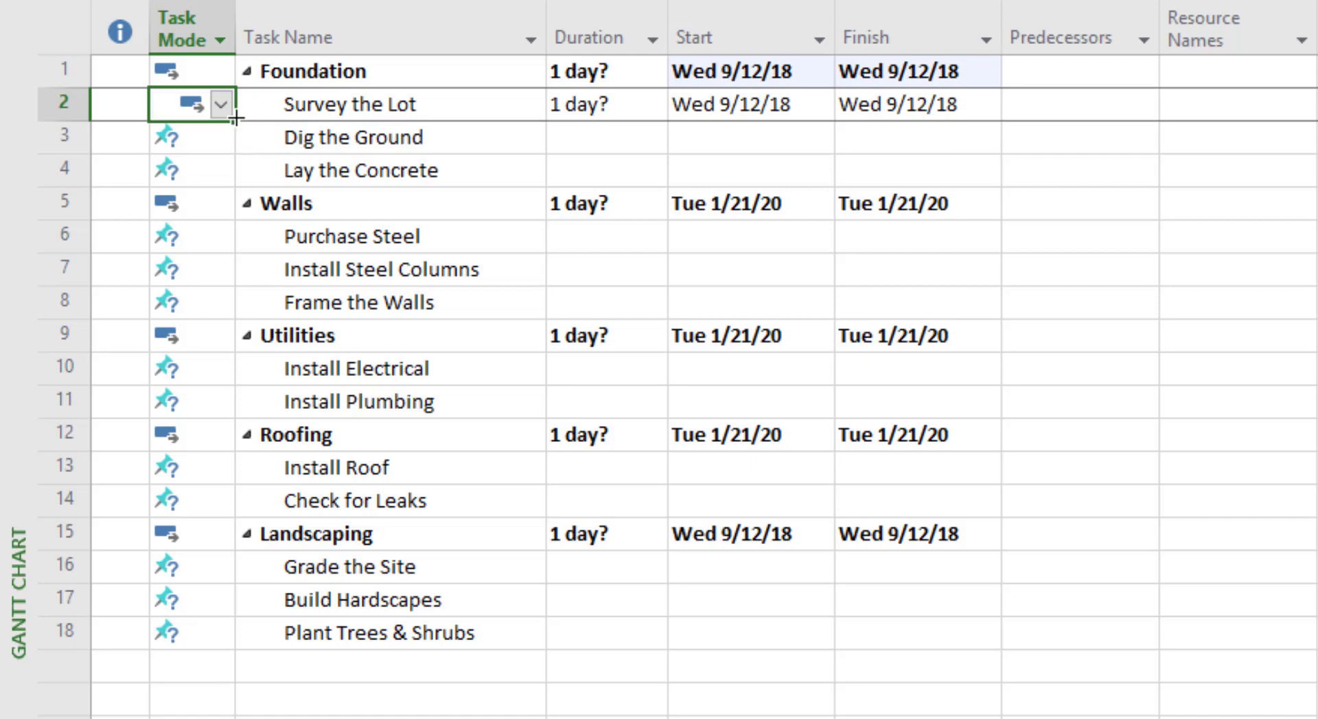
{"action": "left_click_drag", "start_coordinate": [235, 118], "coordinate": [235, 649]}
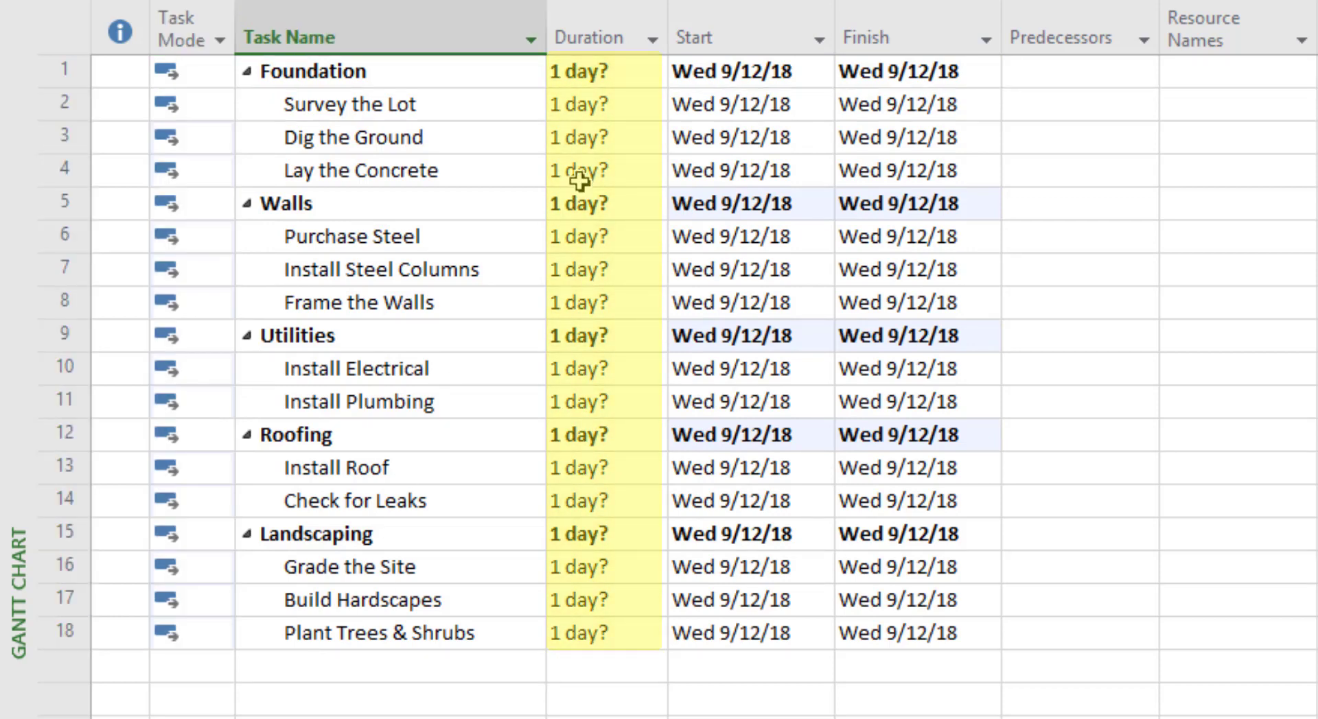
{"action": "left_click", "coordinate": [600, 16]}
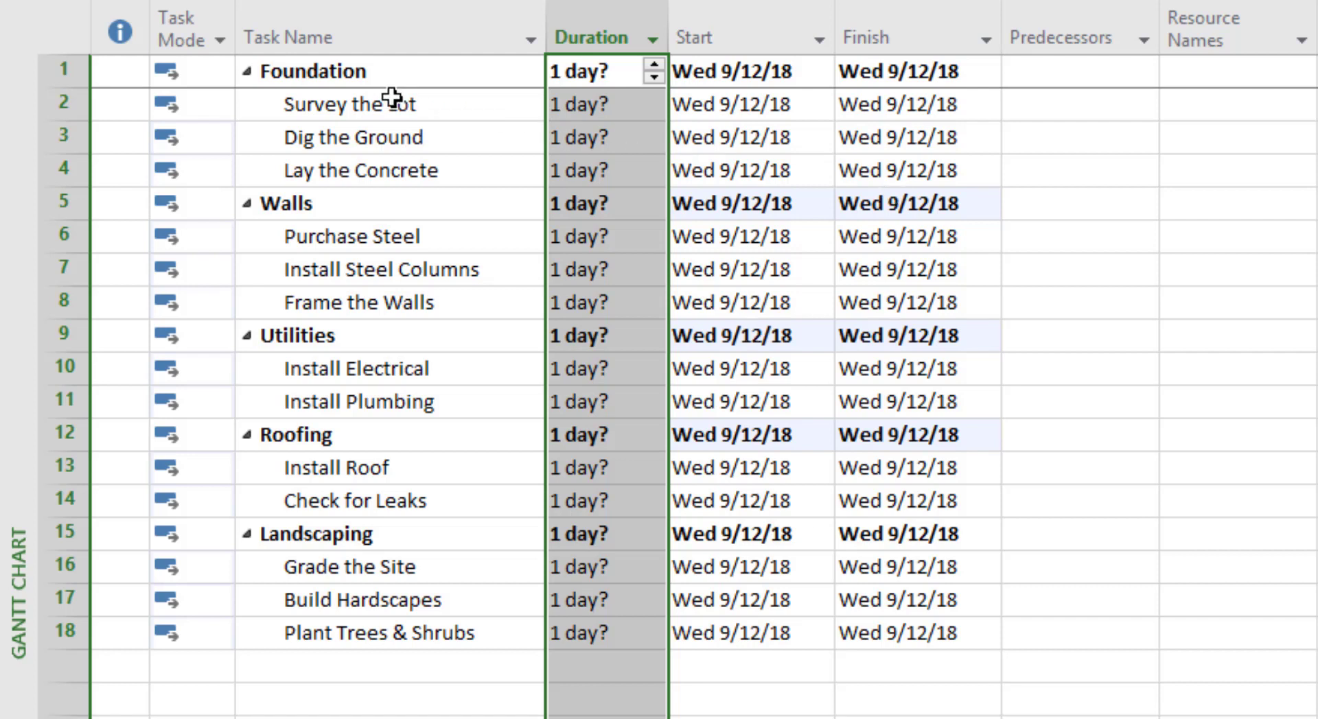
{"action": "left_click_drag", "start_coordinate": [392, 97], "coordinate": [392, 163]}
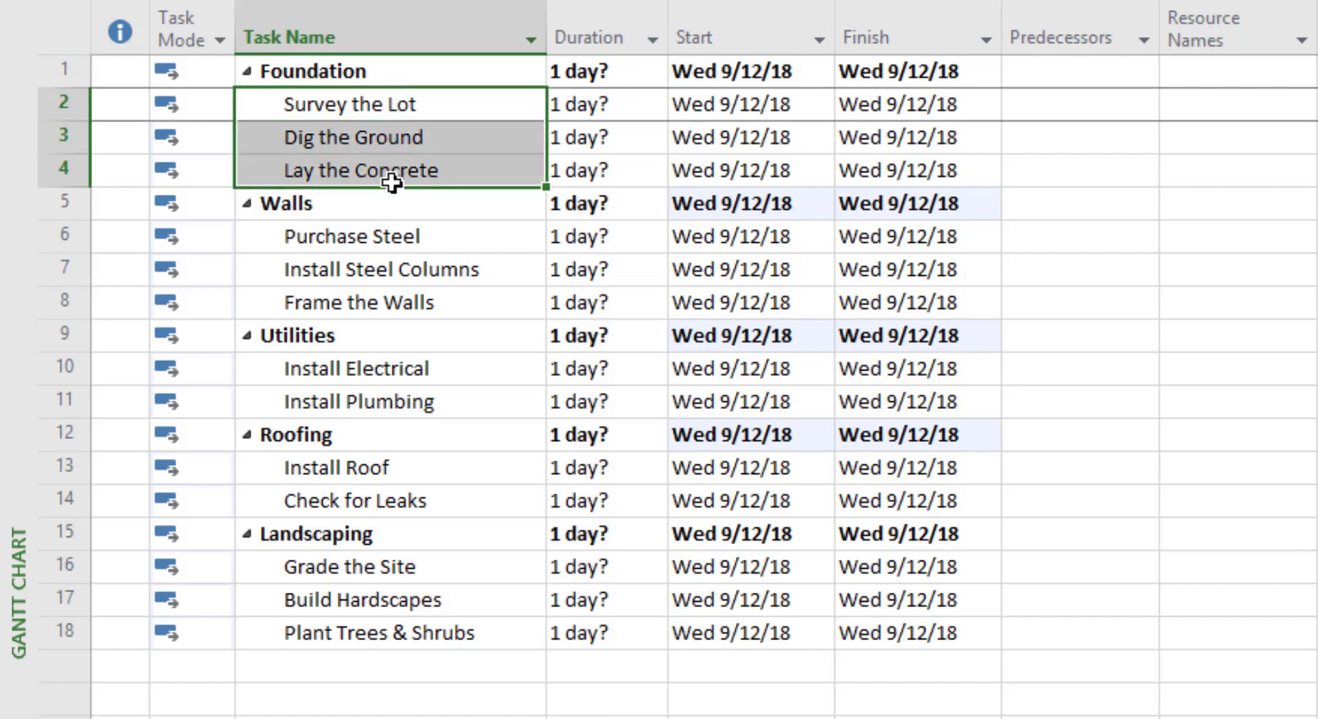
{"action": "left_click", "coordinate": [391, 239]}
{"action": "left_click_drag", "start_coordinate": [391, 253], "coordinate": [388, 297]}
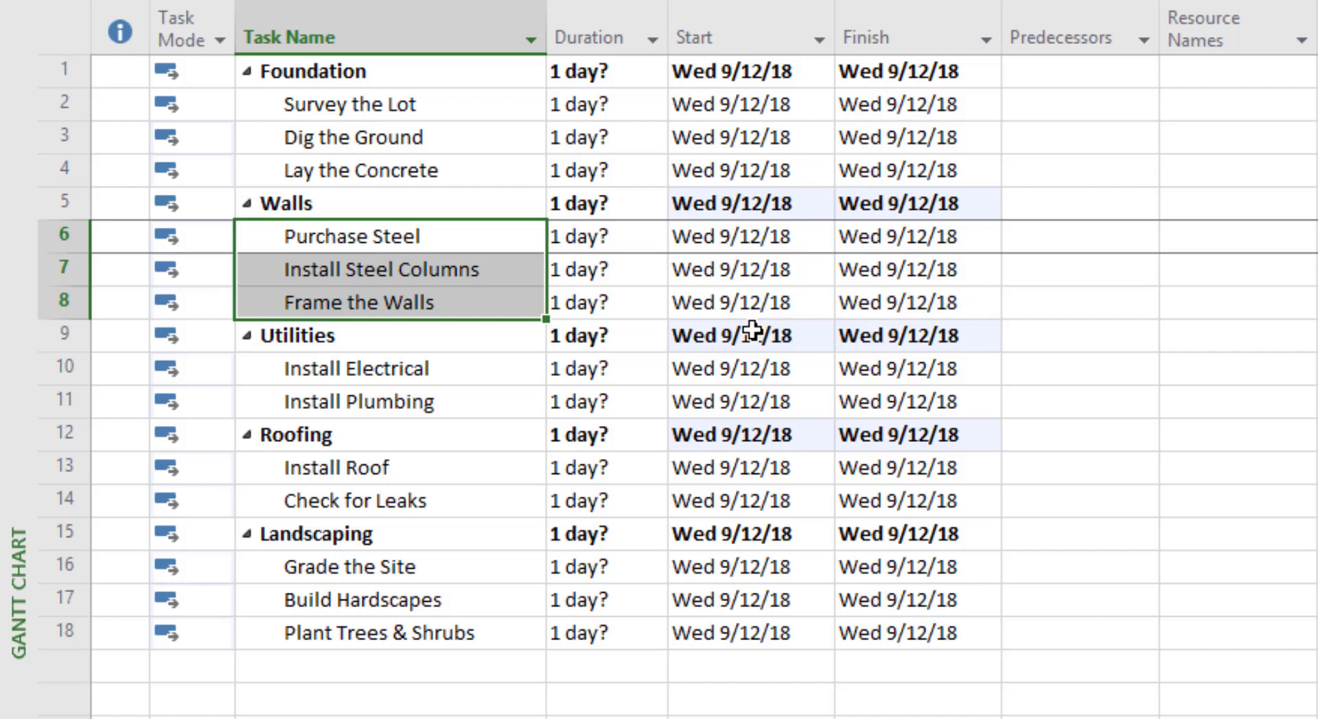
- Set the Foundation subtask durations: Survey the Lot 5 days, Dig the Ground 10 days and Lay the Concrete 5 days
{"action": "left_click", "coordinate": [577, 111]}
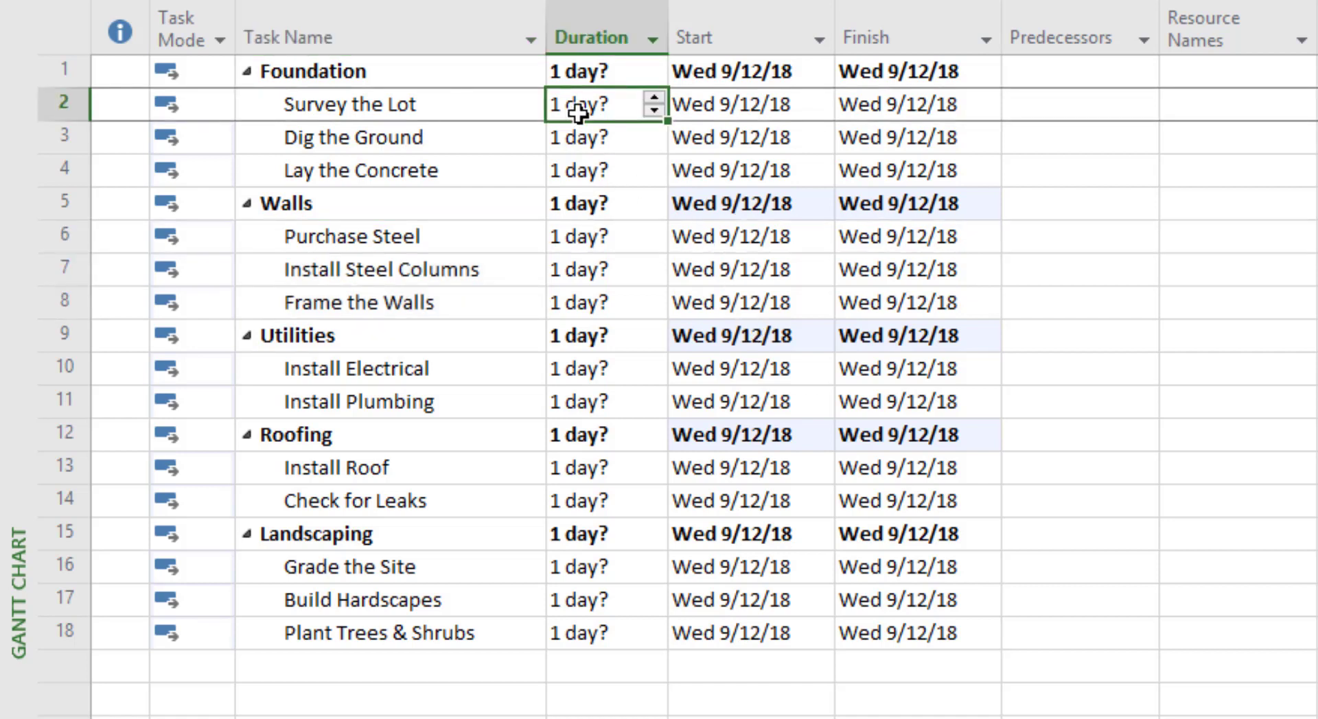
{"action": "type", "text": "5 days"}
{"action": "key", "text": "Return"}
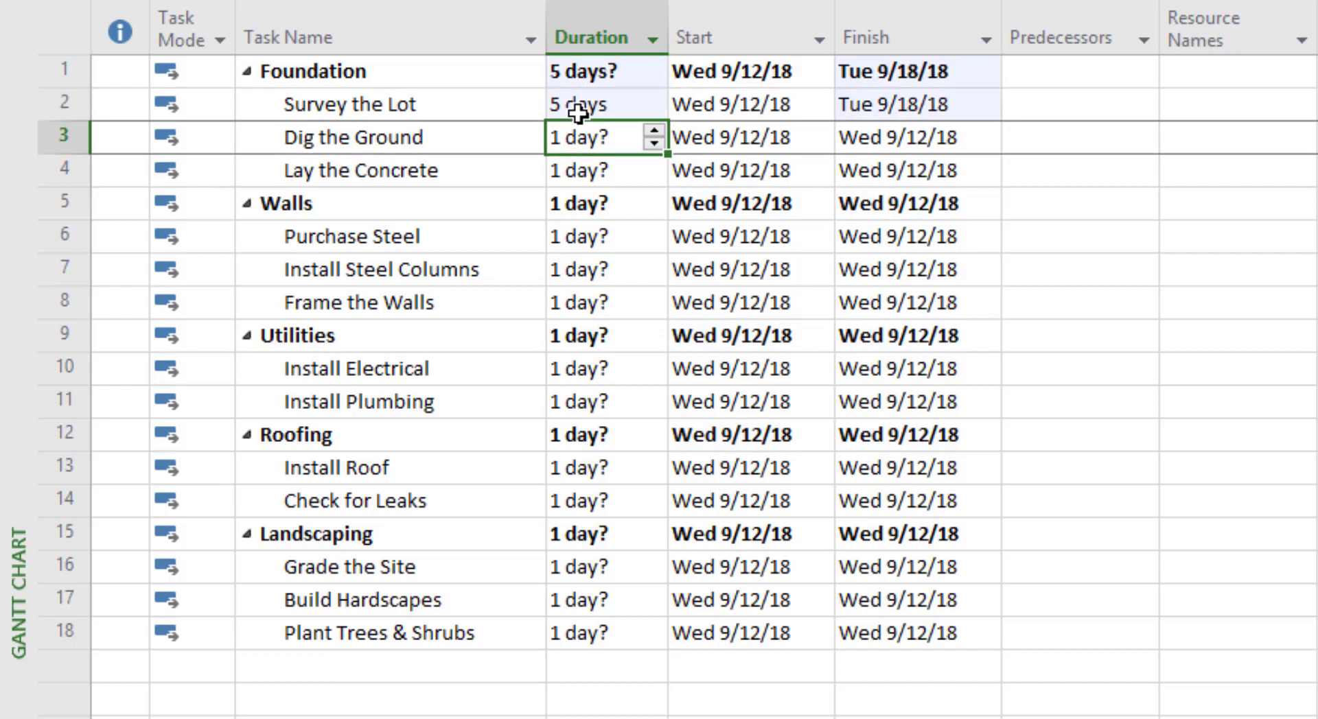
{"action": "type", "text": "10"}
{"action": "key", "text": "Return"}
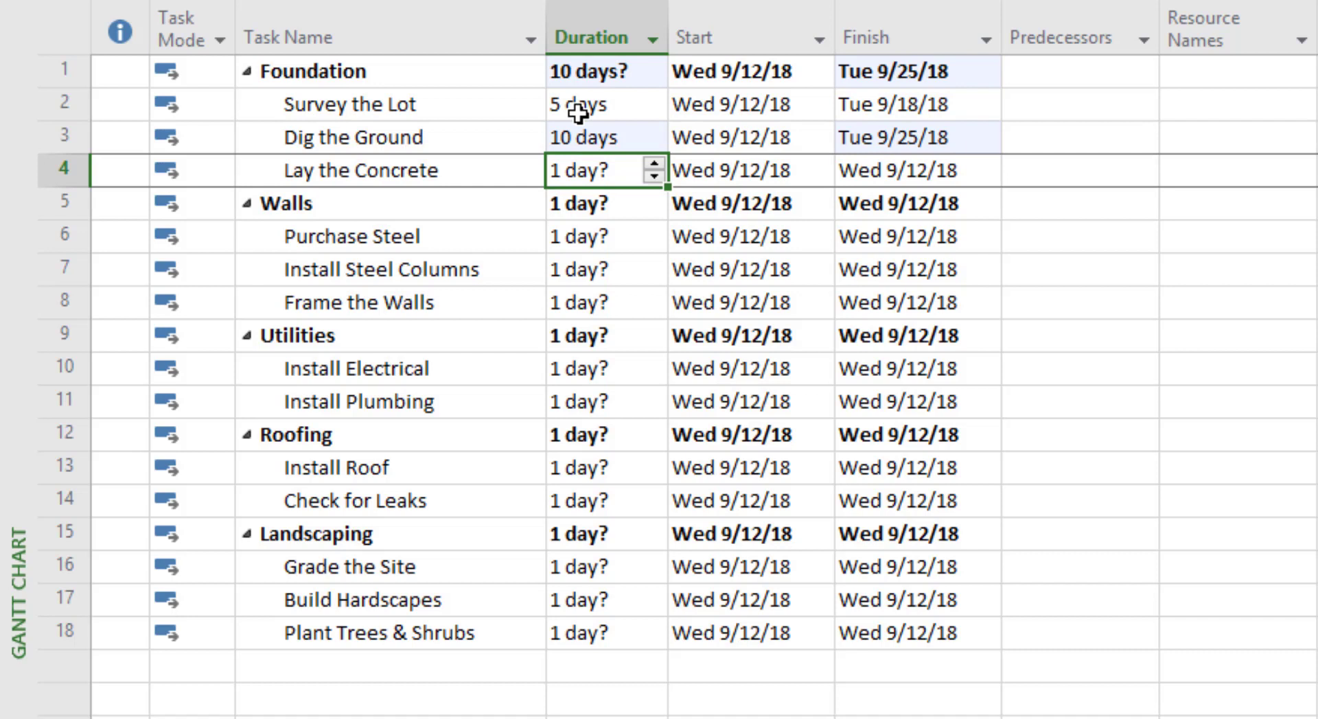
{"action": "type", "text": "5"}
{"action": "key", "text": "Return"}
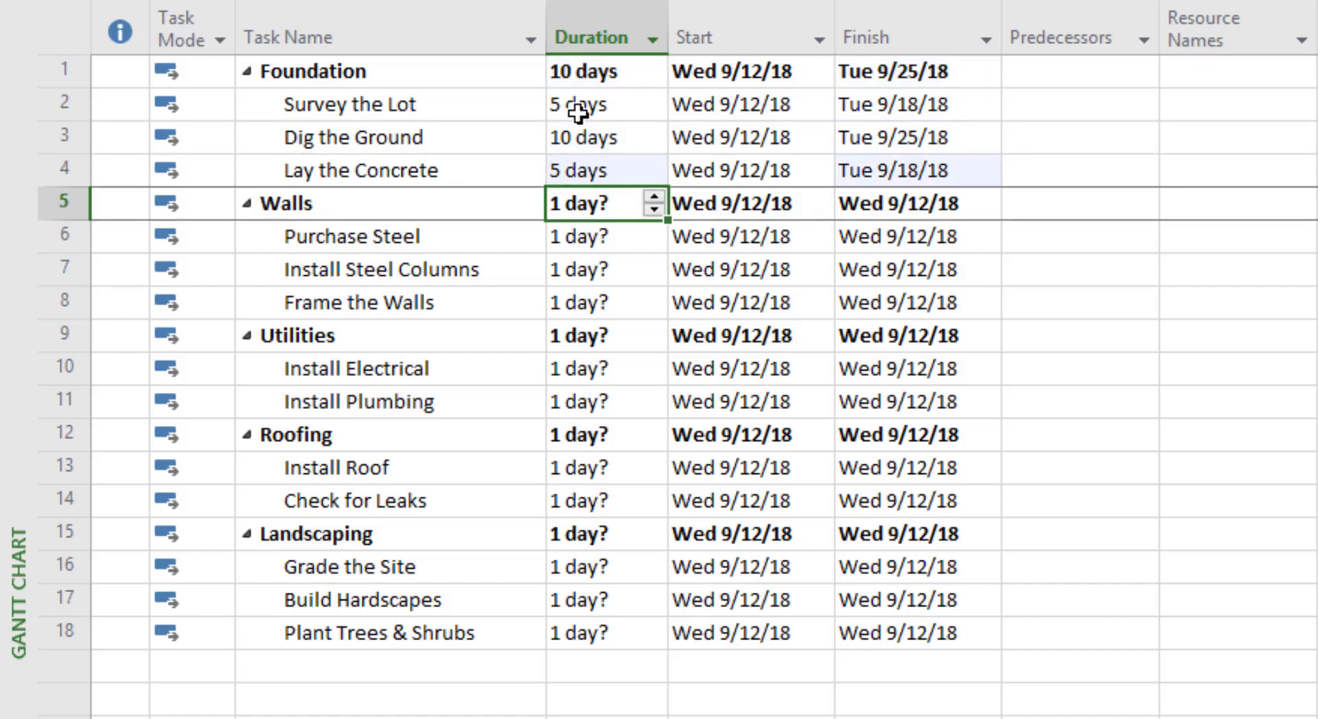
- Set the Walls subtask durations: Purchase Steel 2 days, Install Steel Columns 5 days and Frame the Walls 10 days
{"action": "left_click", "coordinate": [565, 247]}
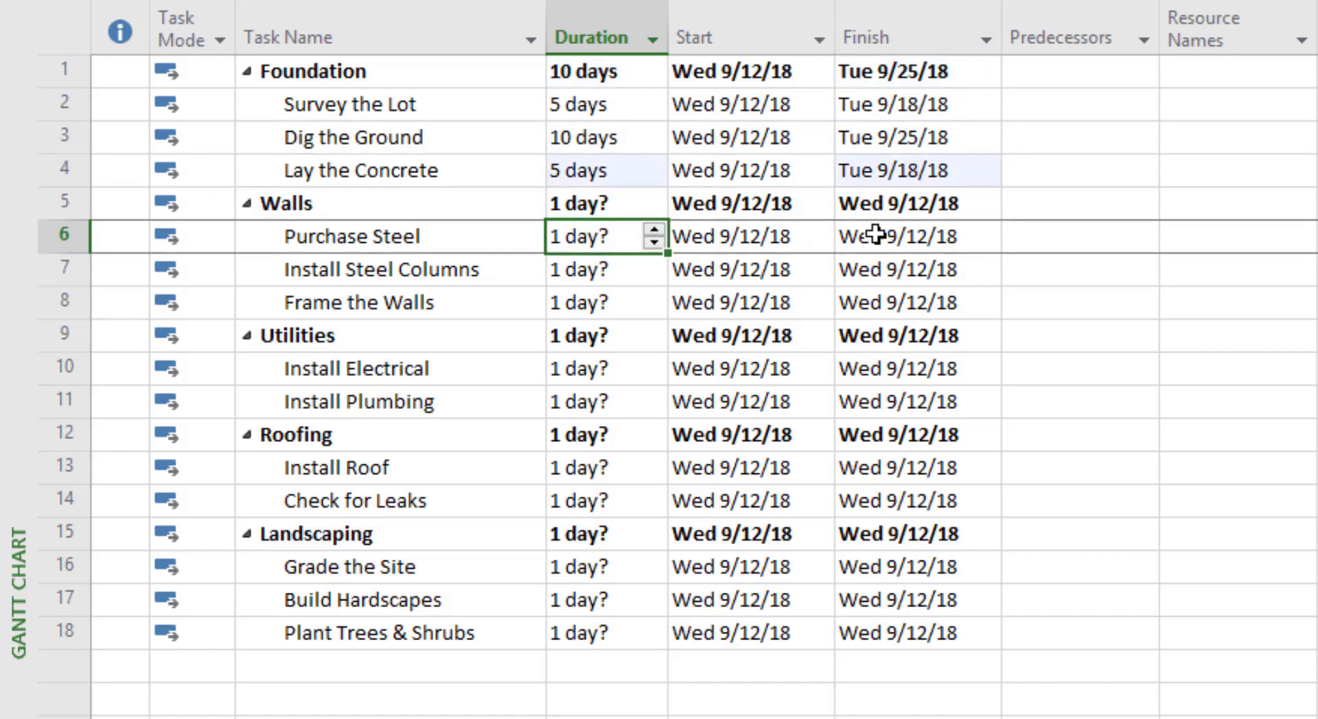
{"action": "type", "text": "2"}
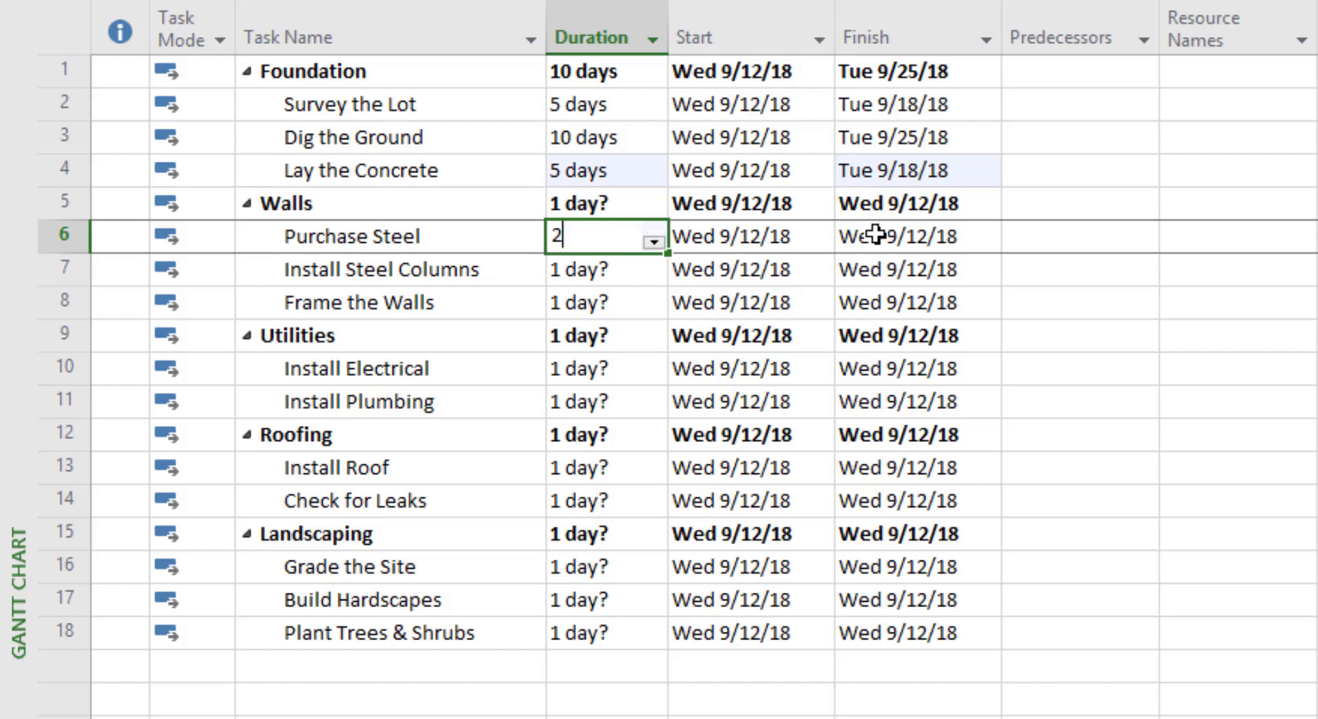
{"action": "key", "text": "Return"}
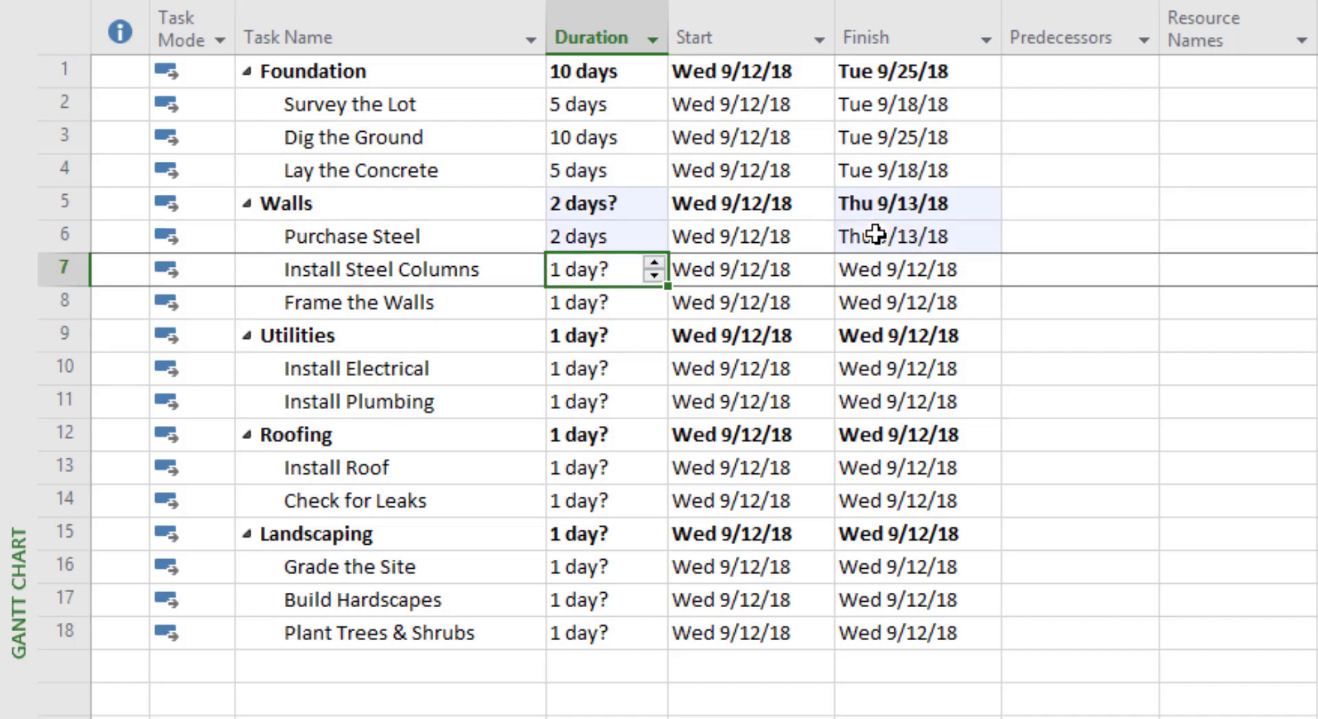
{"action": "type", "text": "5"}
{"action": "key", "text": "Return"}
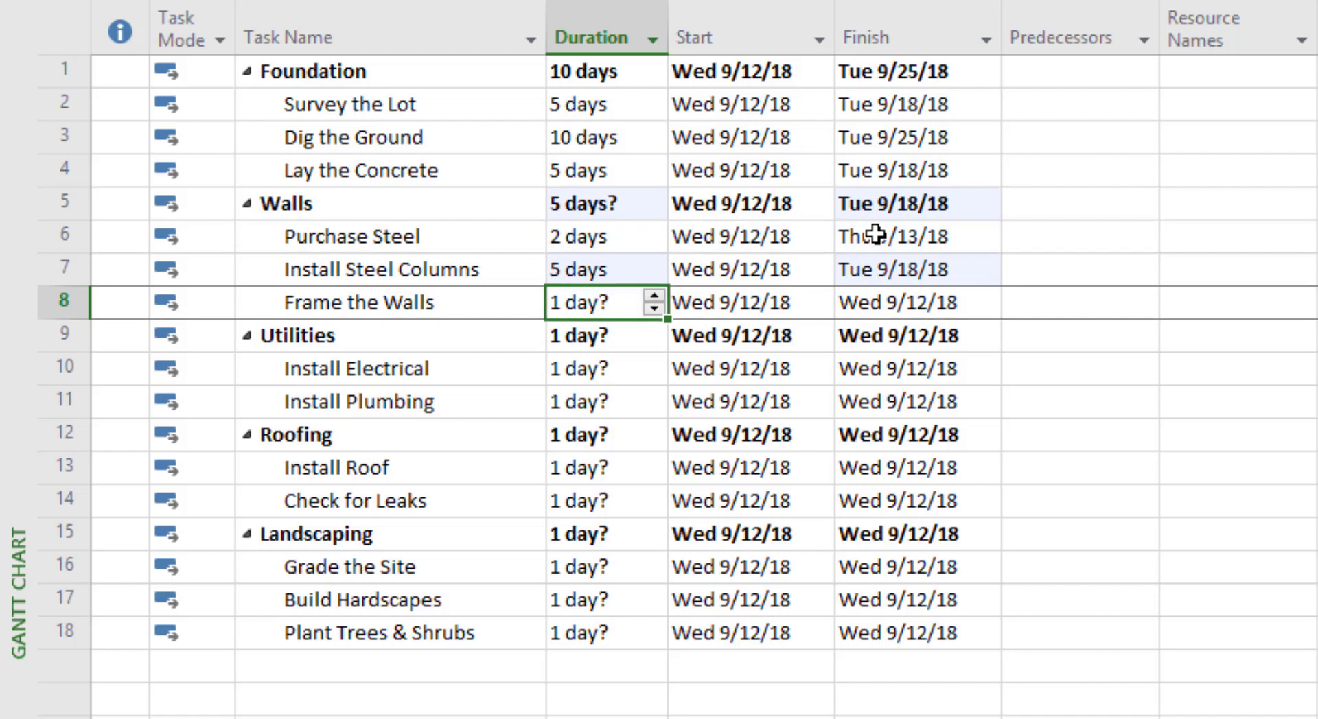
{"action": "type", "text": "10"}
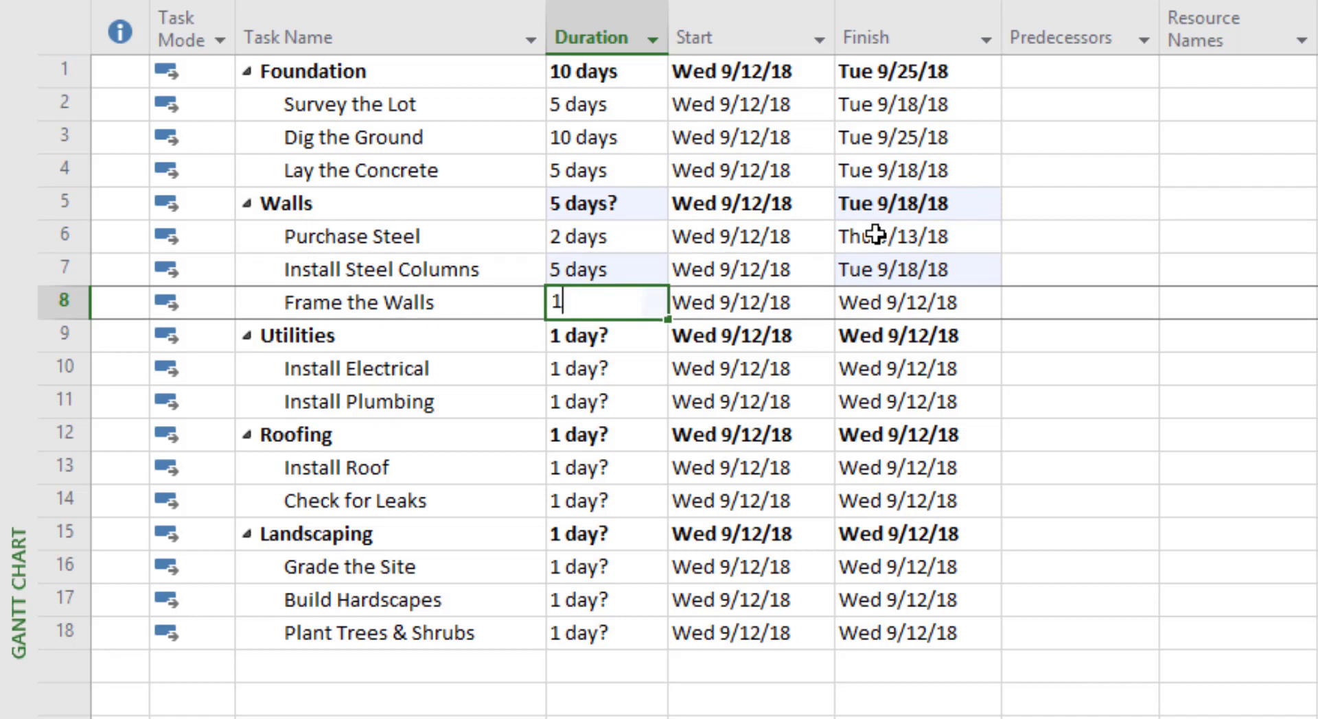
{"action": "key", "text": "Return"}
- Set the durations of the Utilities subtasks Install Electrical and Install Plumbing to 7 days each
{"action": "key", "text": "Down"}
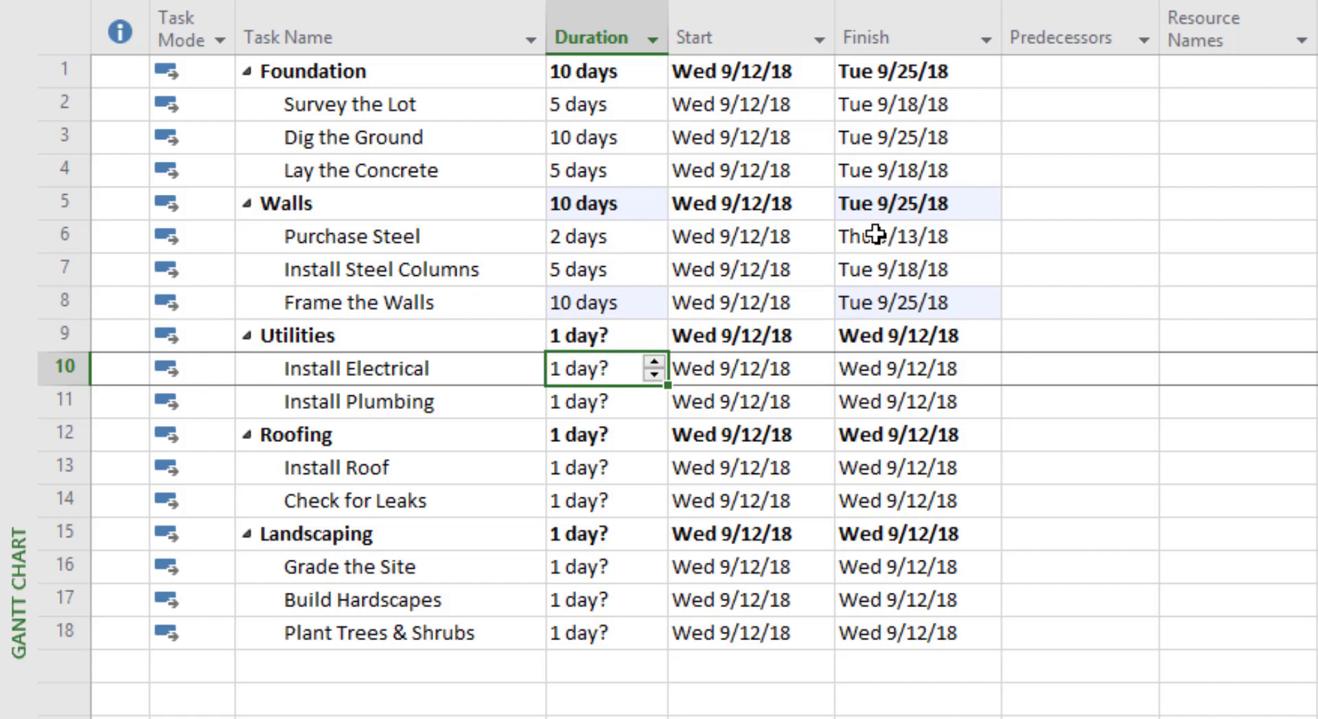
{"action": "type", "text": "7"}
{"action": "key", "text": "Return"}
{"action": "type", "text": "7"}
{"action": "key", "text": "Return"}
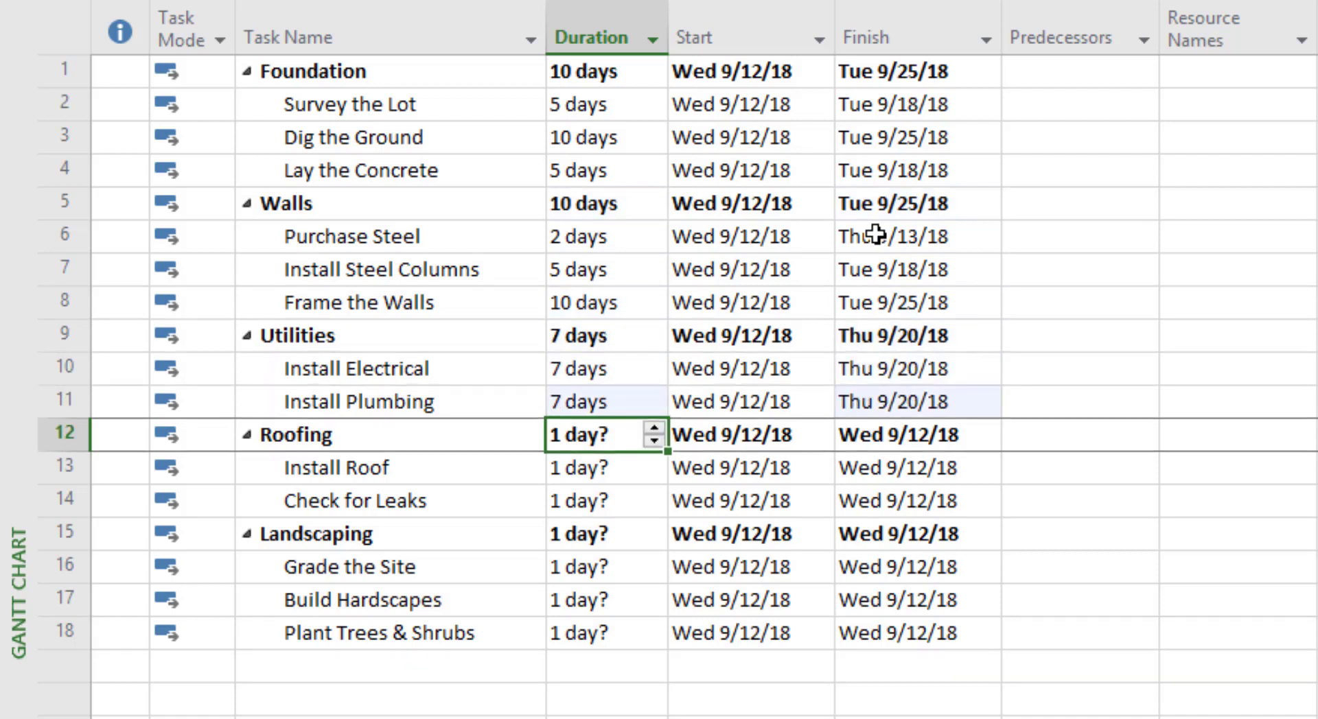
- Set the Roofing subtask durations: Install Roof 10 days and Check for Leaks 2 days
{"action": "key", "text": "Down"}
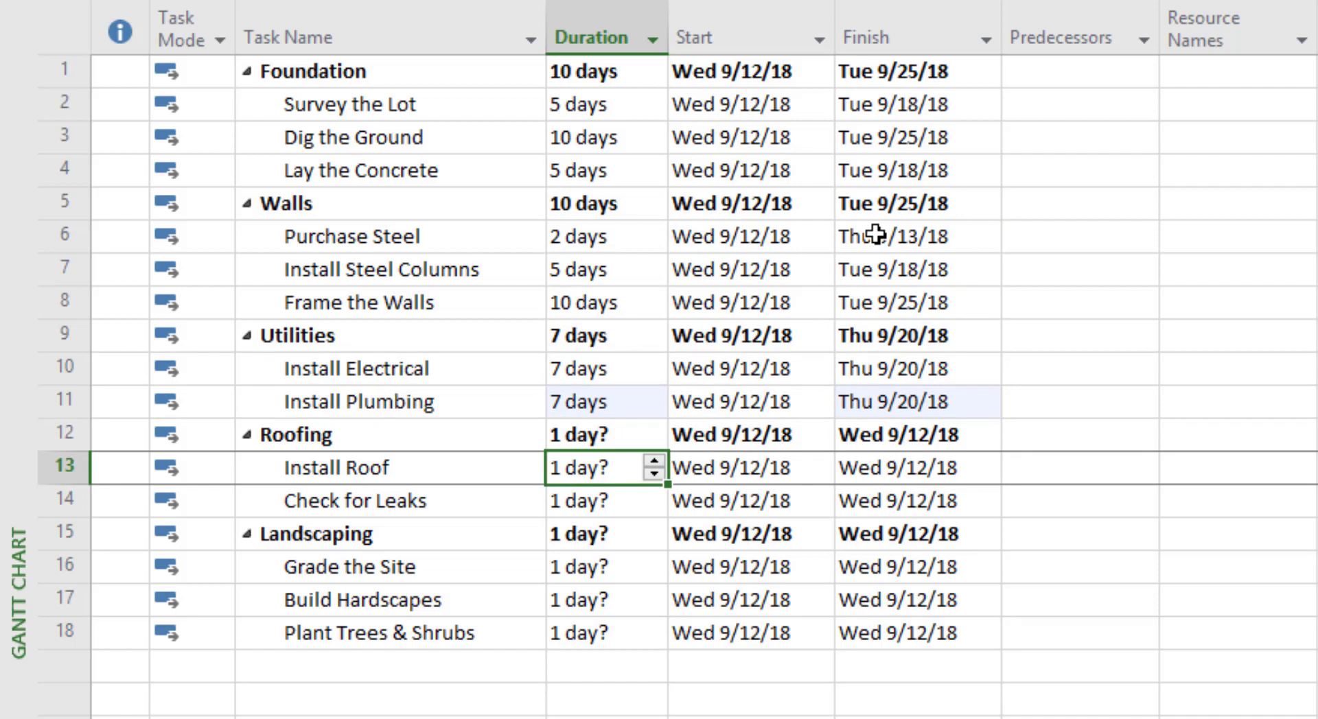
{"action": "type", "text": "10"}
{"action": "key", "text": "Return"}
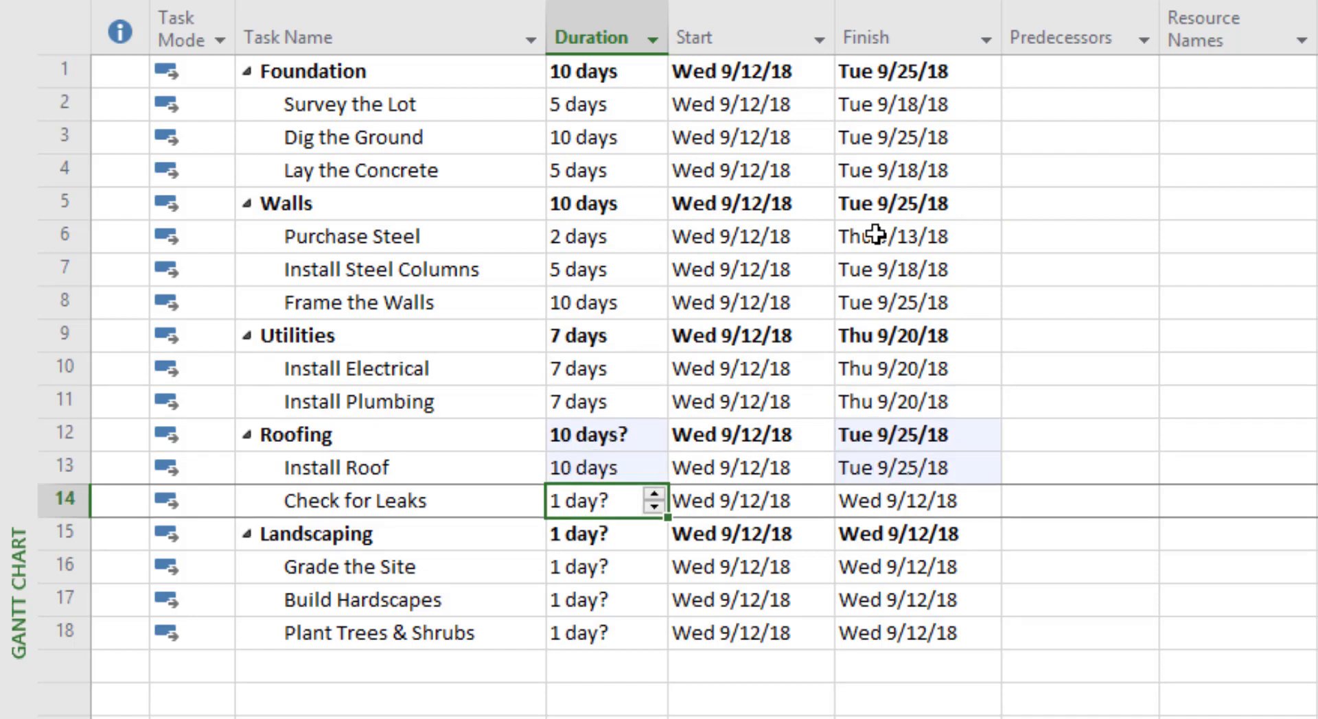
{"action": "type", "text": "2"}
{"action": "key", "text": "Return"}
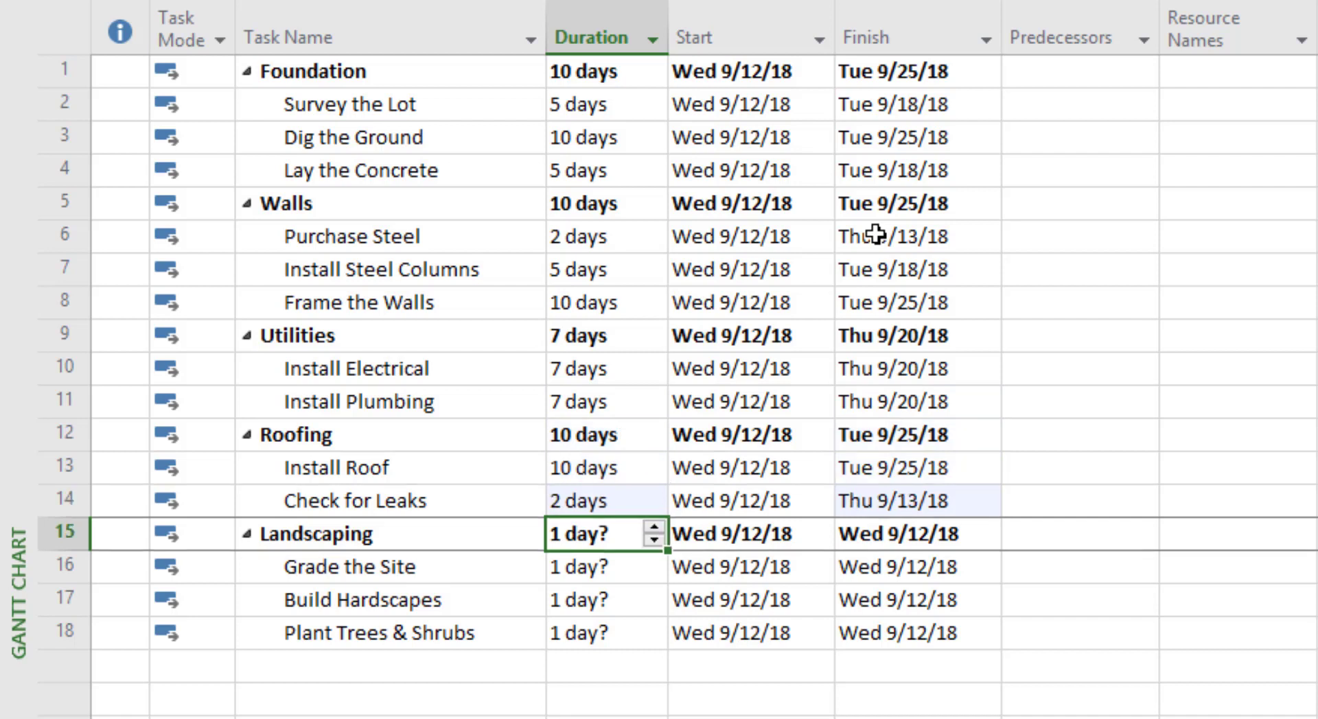
- Set the Landscaping subtask durations: Grade the Site 2 days, Build Hardscapes 5 days and Plant Trees & Shrubs 5 days
{"action": "key", "text": "Down"}
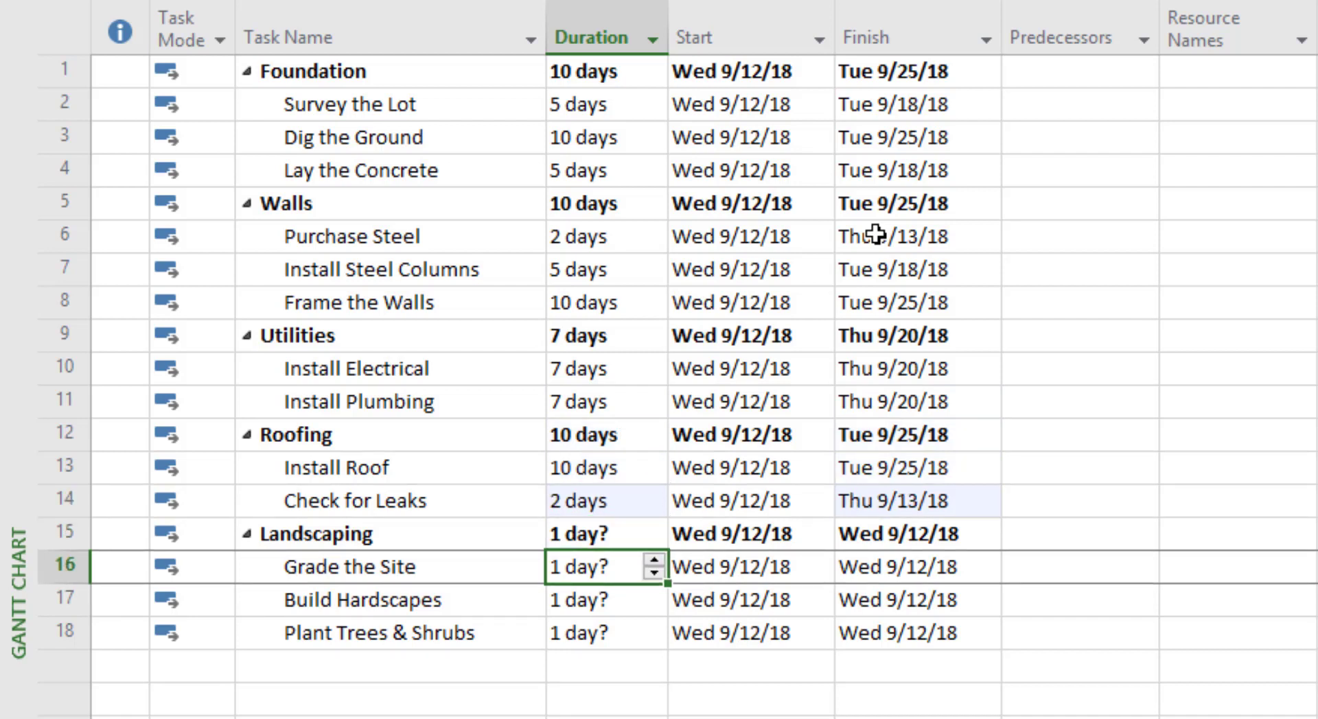
{"action": "type", "text": "2"}
{"action": "key", "text": "Return"}
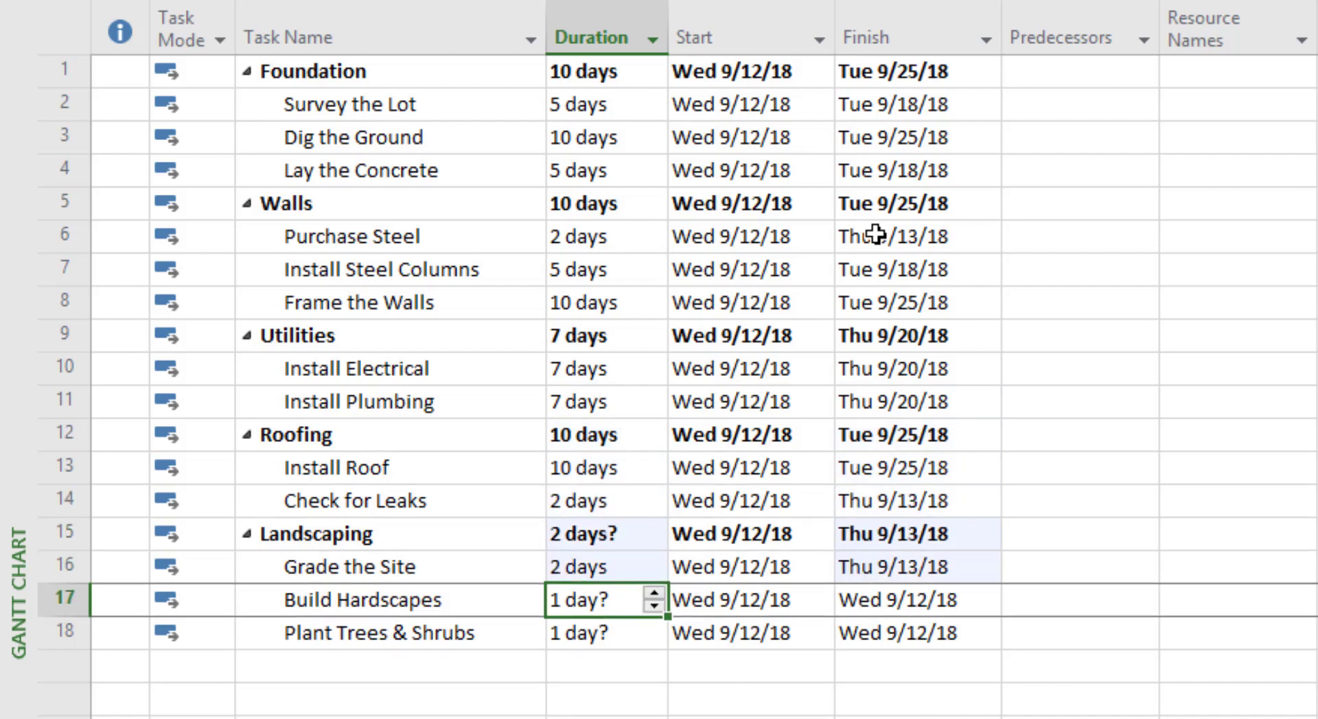
{"action": "type", "text": "5"}
{"action": "type", "text": "5"}
{"action": "key", "text": "Return"}
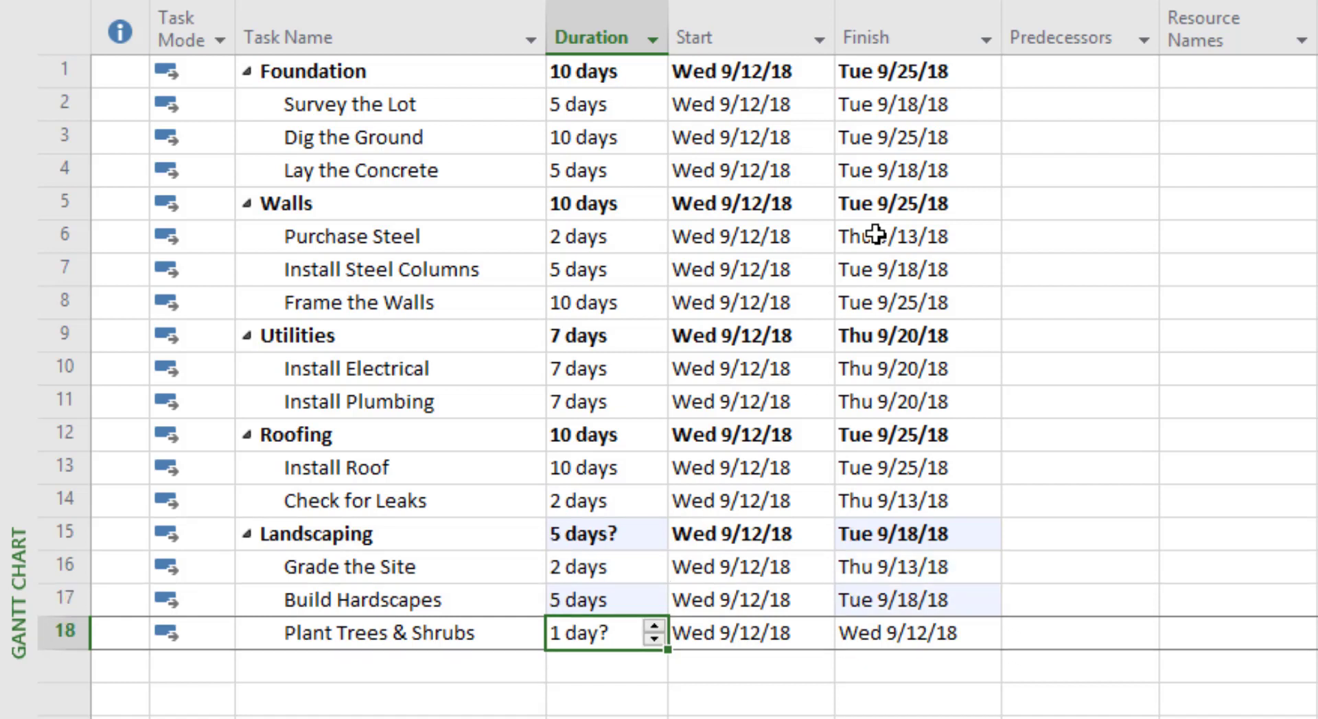
{"action": "type", "text": "5"}
{"action": "key", "text": "Return"}
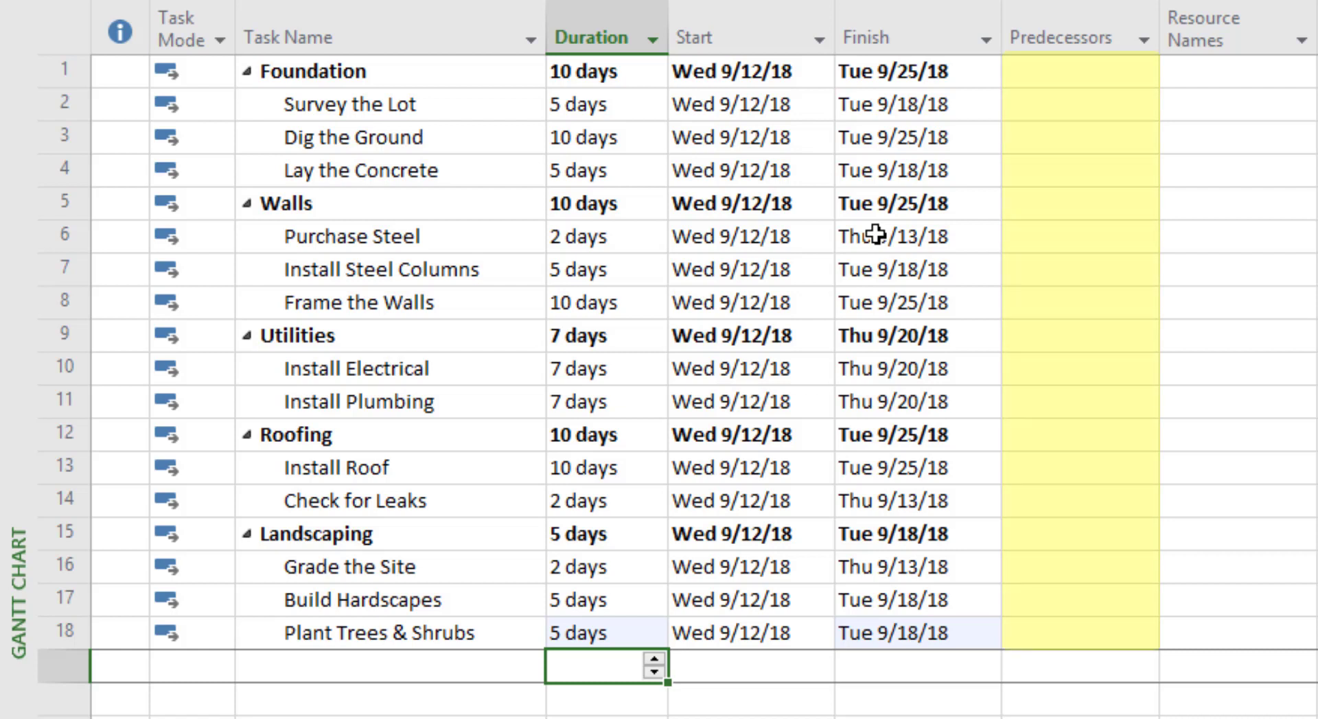
- Leave Survey the Lot without a predecessor and set the predecessor of Dig the Ground to task 2
{"action": "left_click", "coordinate": [1053, 26]}
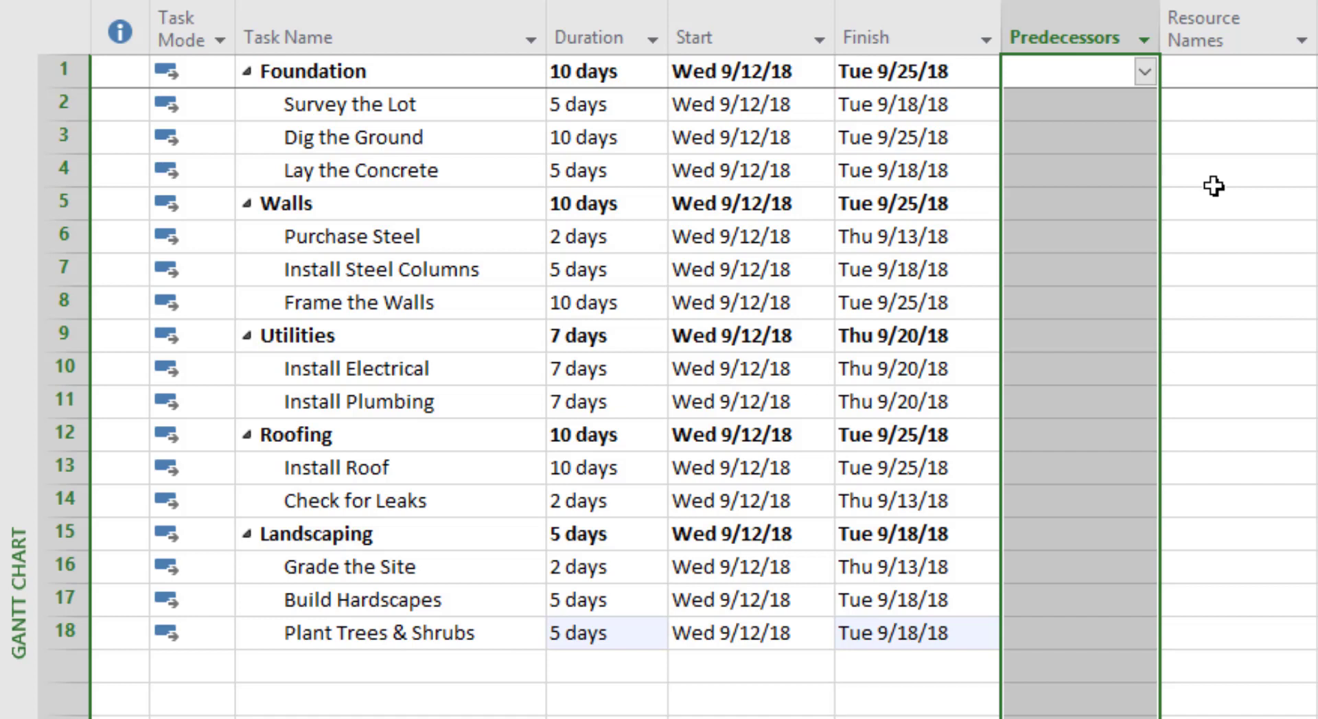
{"action": "left_click", "coordinate": [434, 103]}
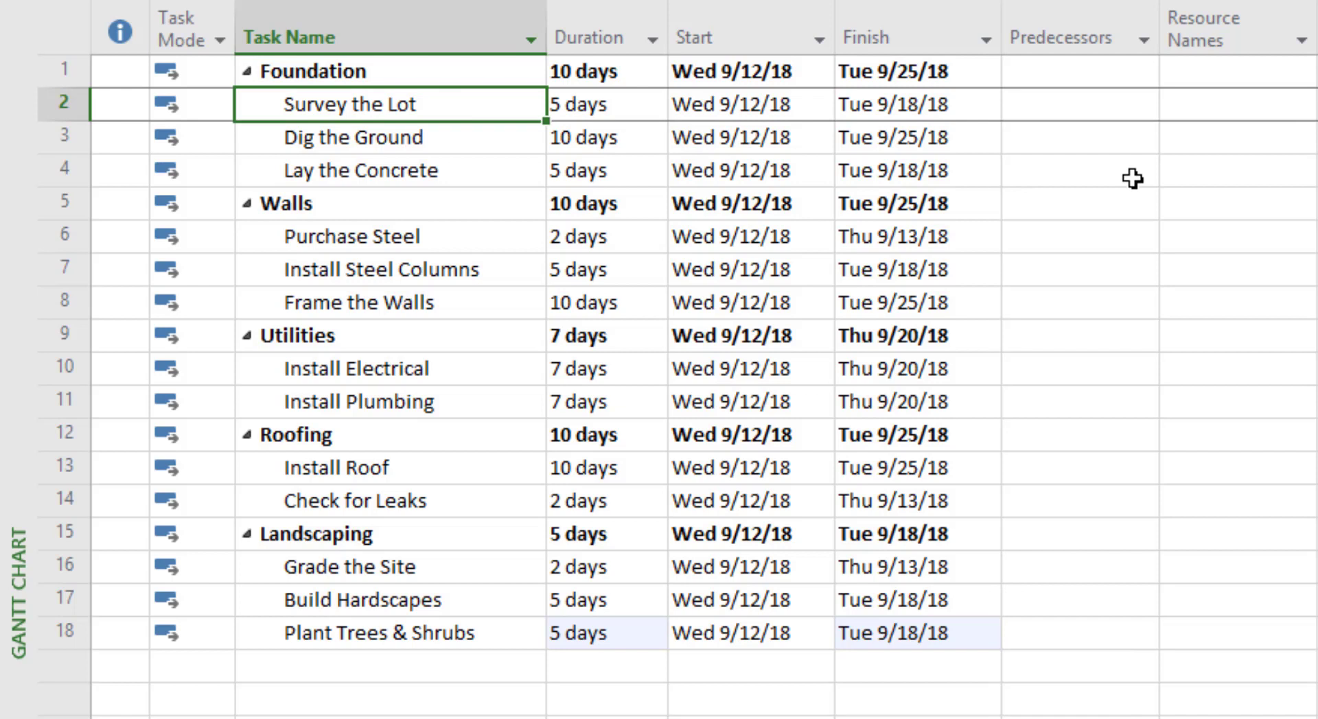
{"action": "left_click", "coordinate": [1072, 107]}
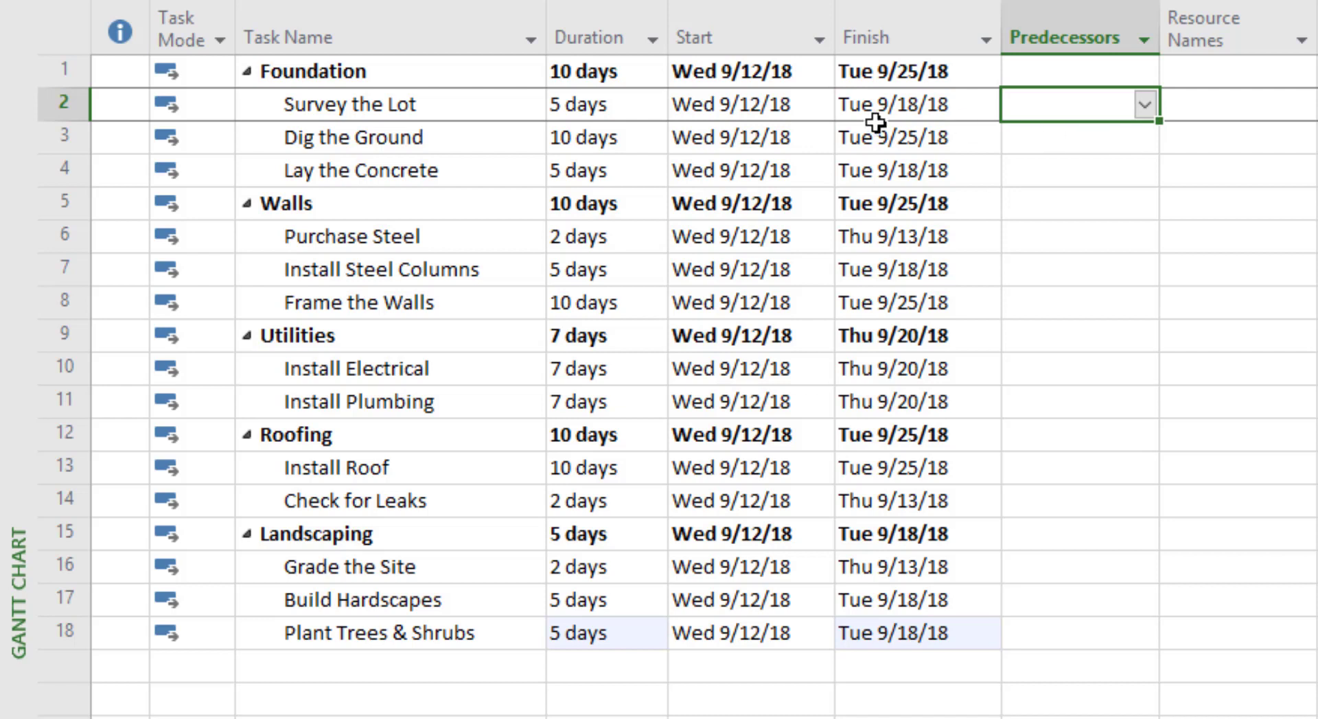
{"action": "left_click", "coordinate": [458, 140]}
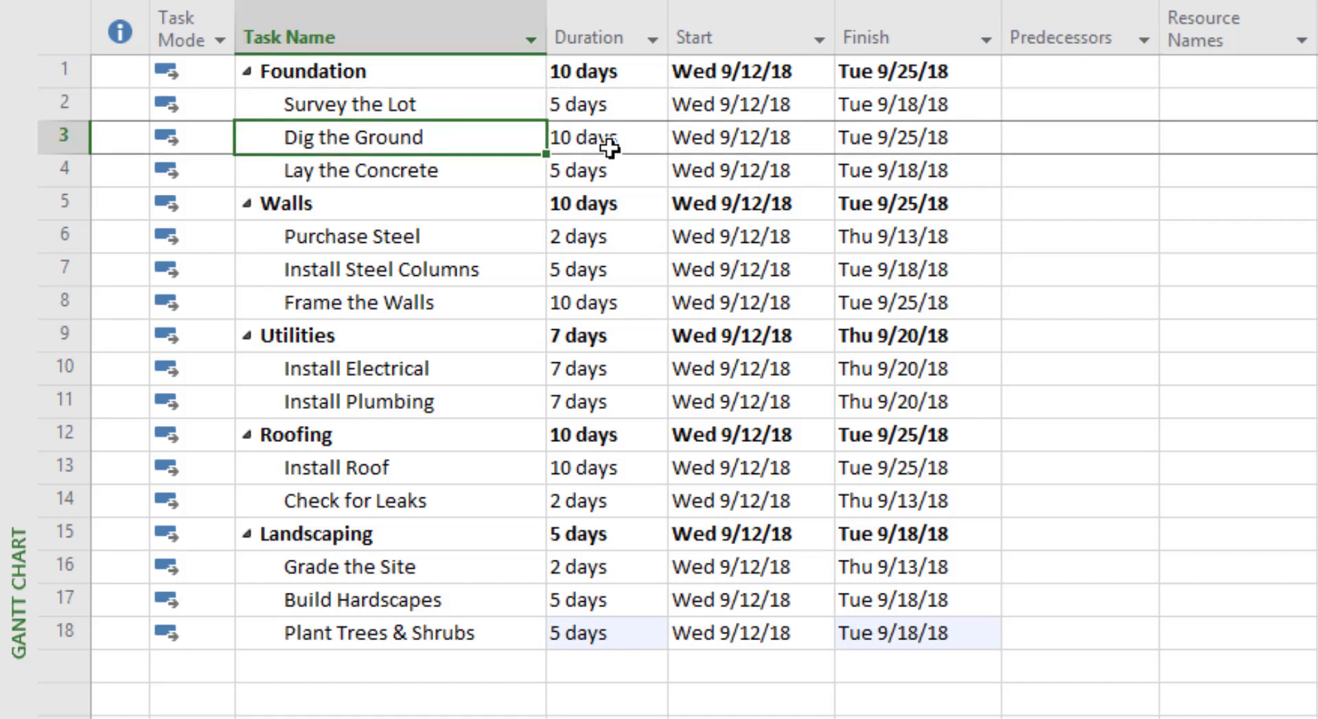
{"action": "left_click", "coordinate": [1040, 139]}
{"action": "type", "text": "2"}
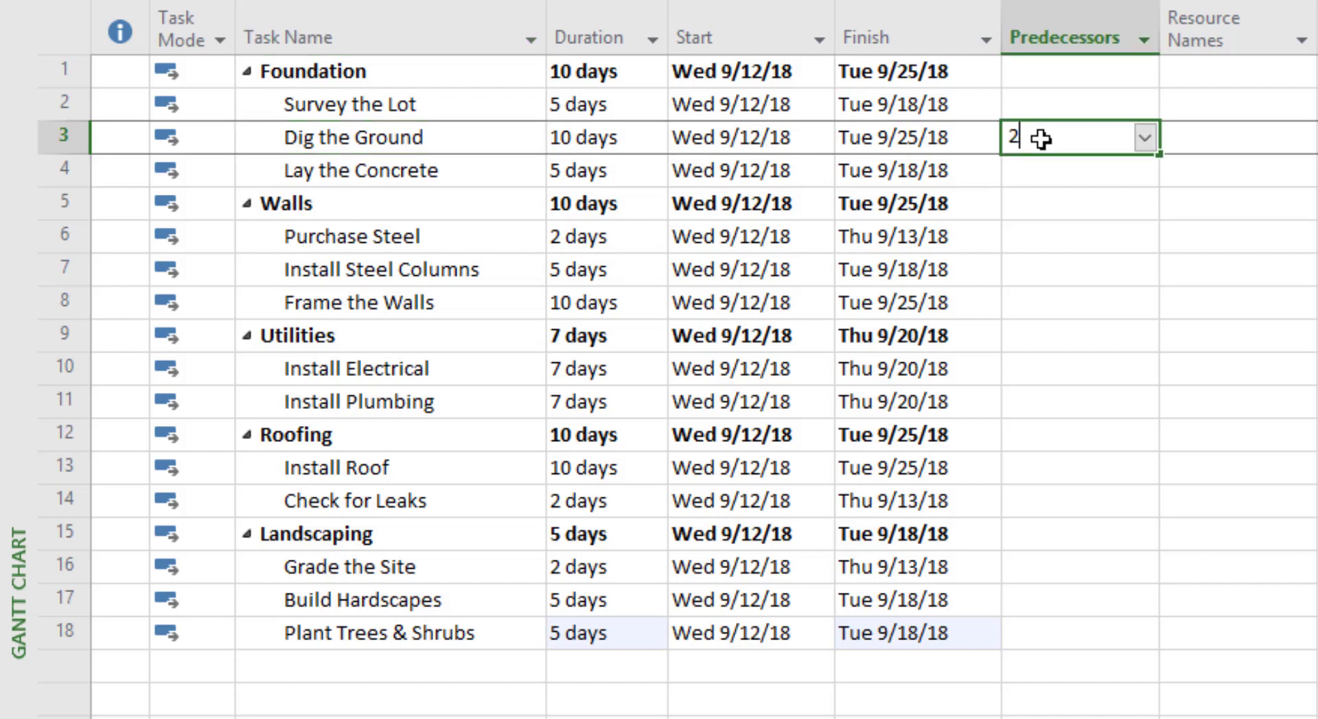
{"action": "key", "text": "Return"}
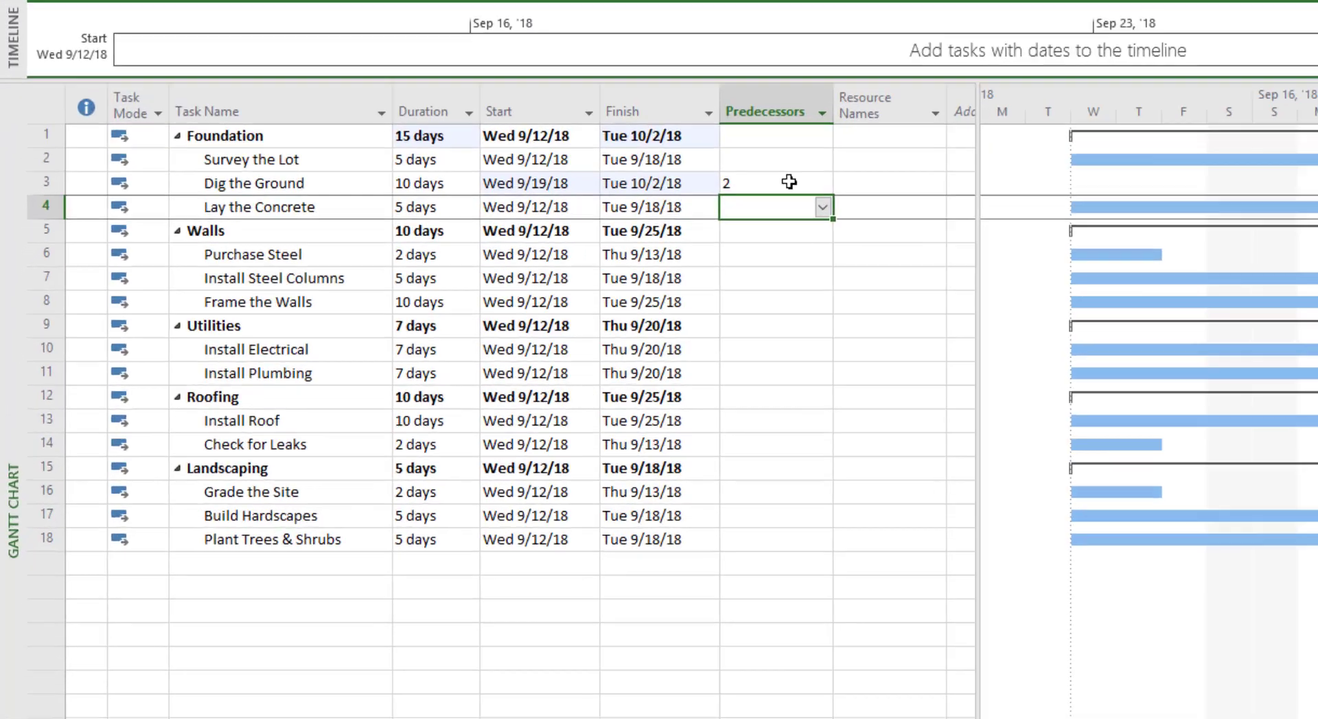
- Set the predecessor of Lay the Concrete to task 3 and fit the entire project in the Gantt chart
{"action": "left_click", "coordinate": [528, 222]}
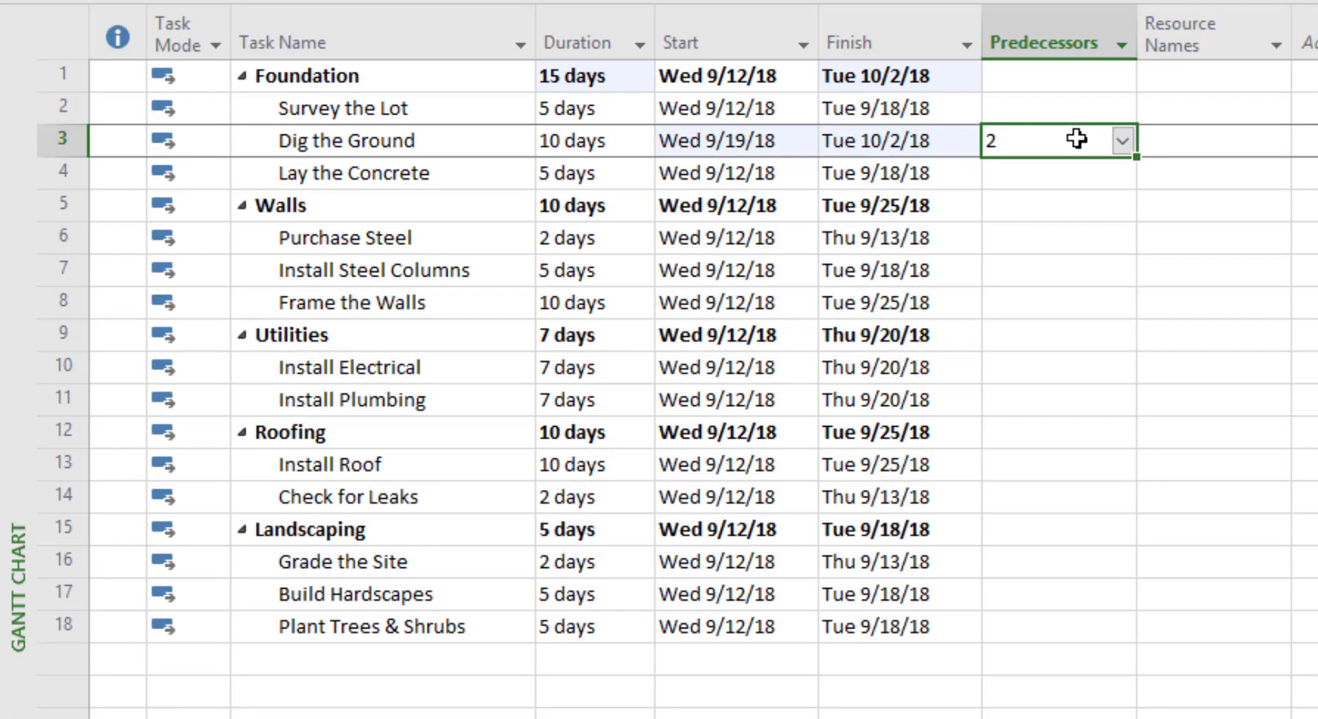
{"action": "left_click", "coordinate": [1048, 174]}
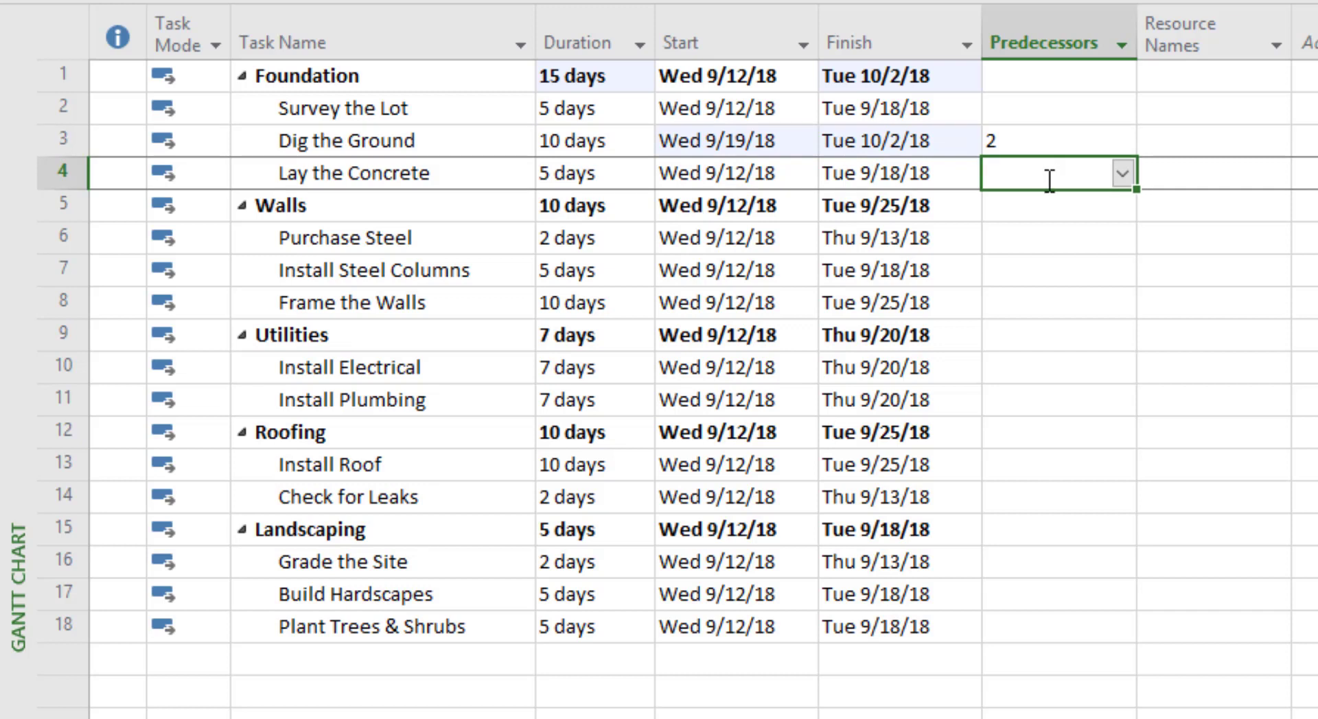
{"action": "type", "text": "3"}
{"action": "key", "text": "Return"}
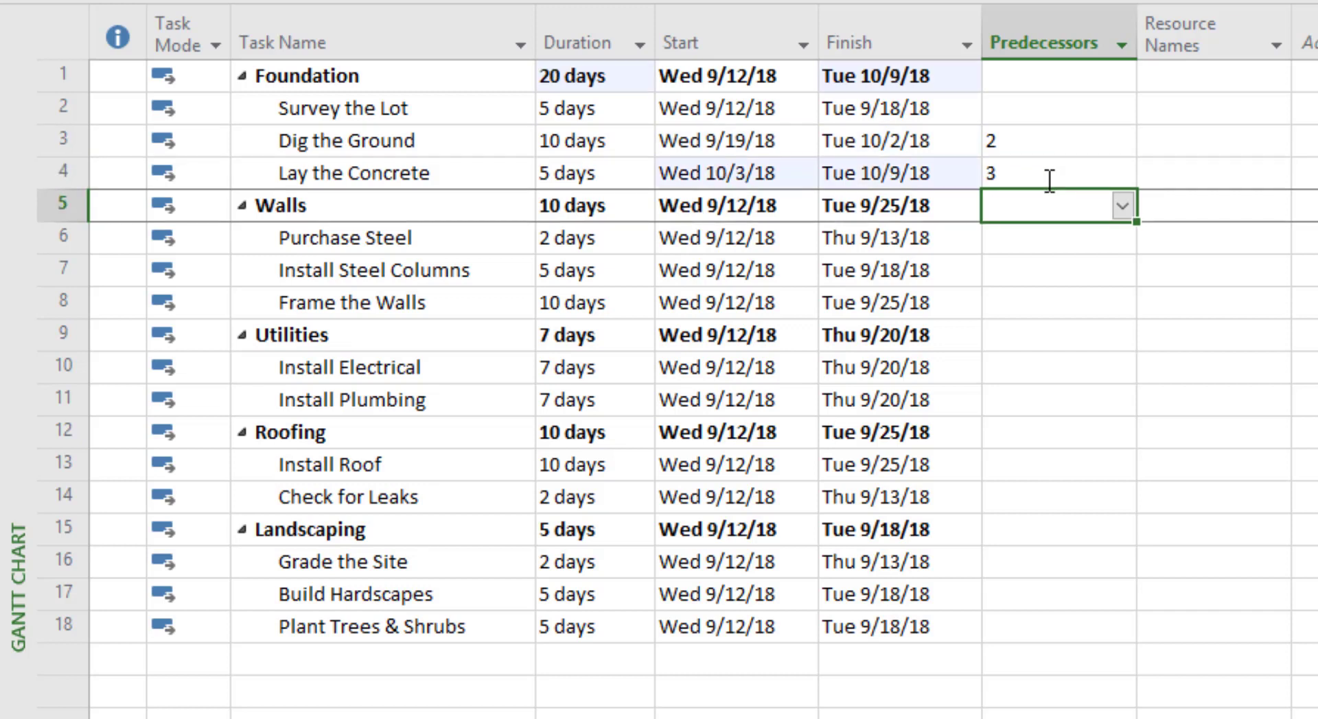
{"action": "left_click", "coordinate": [1047, 179]}
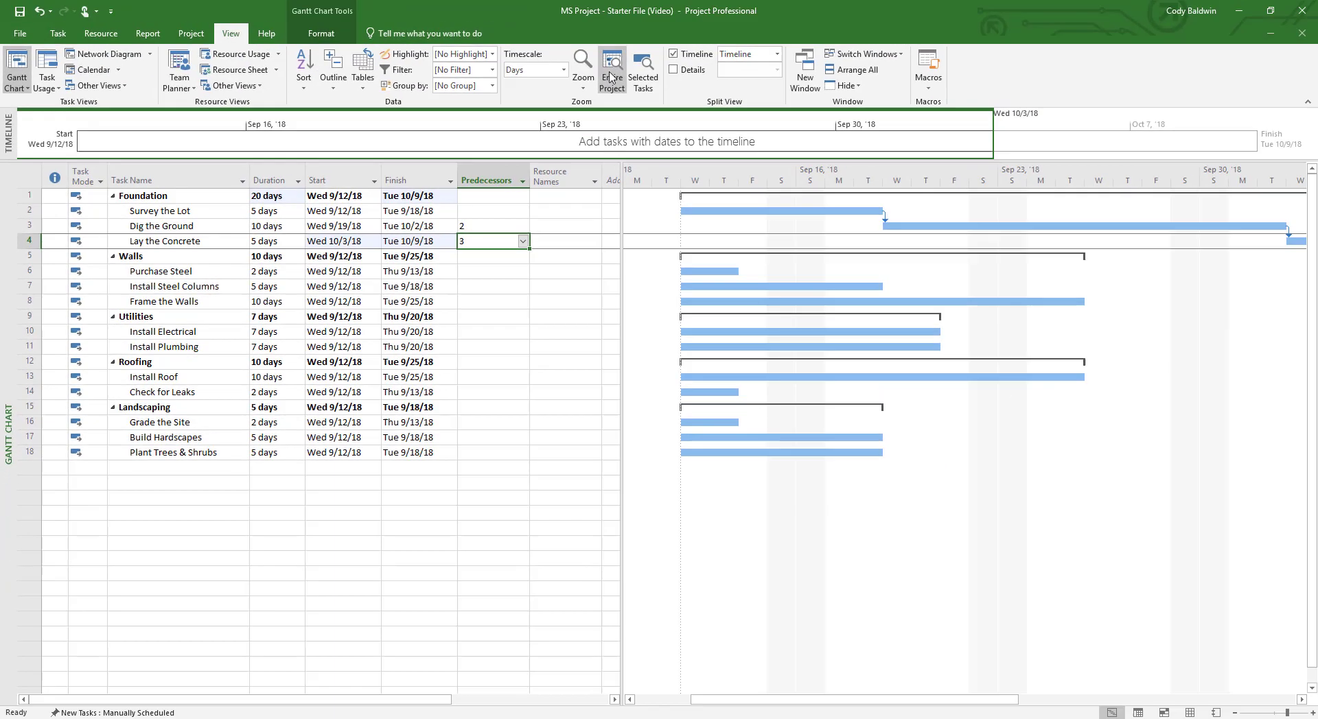
{"action": "left_click", "coordinate": [611, 77]}
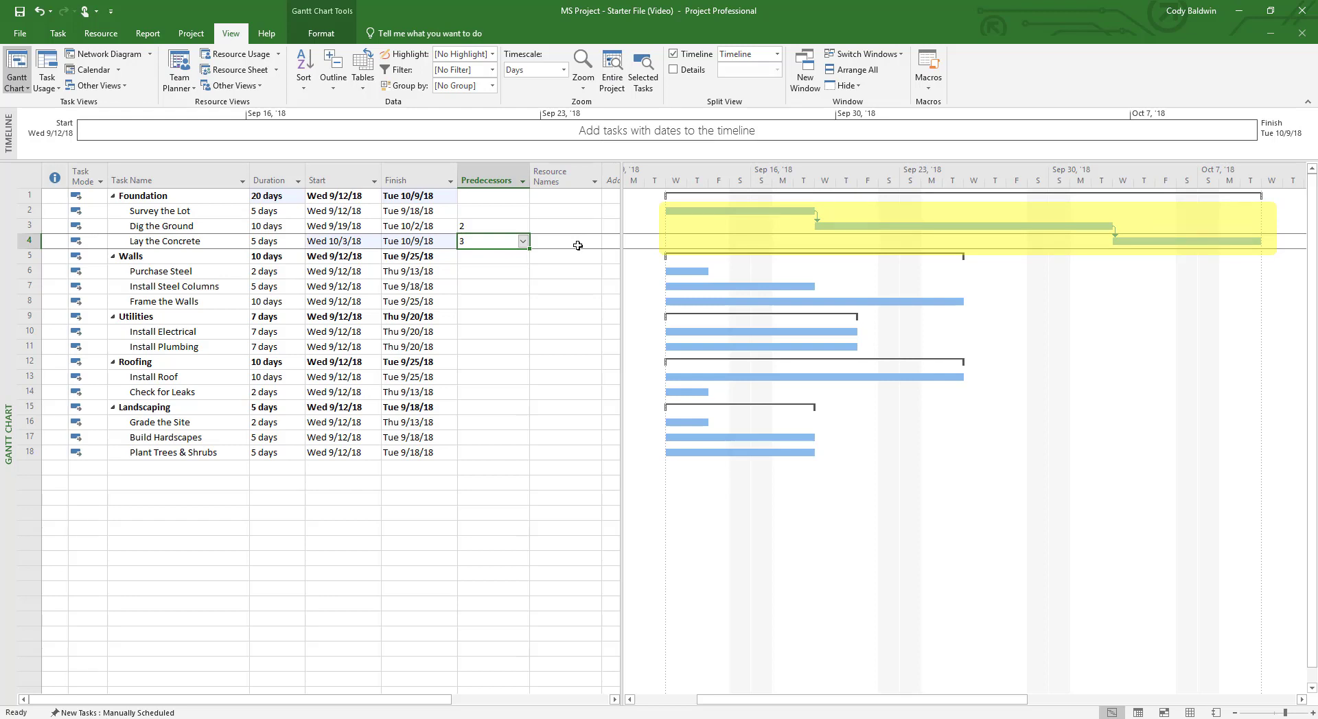
- Set the Walls predecessors: tasks 6 and 4 for Install Steel Columns, and task 7 for Frame the Walls
{"action": "left_click", "coordinate": [489, 271]}
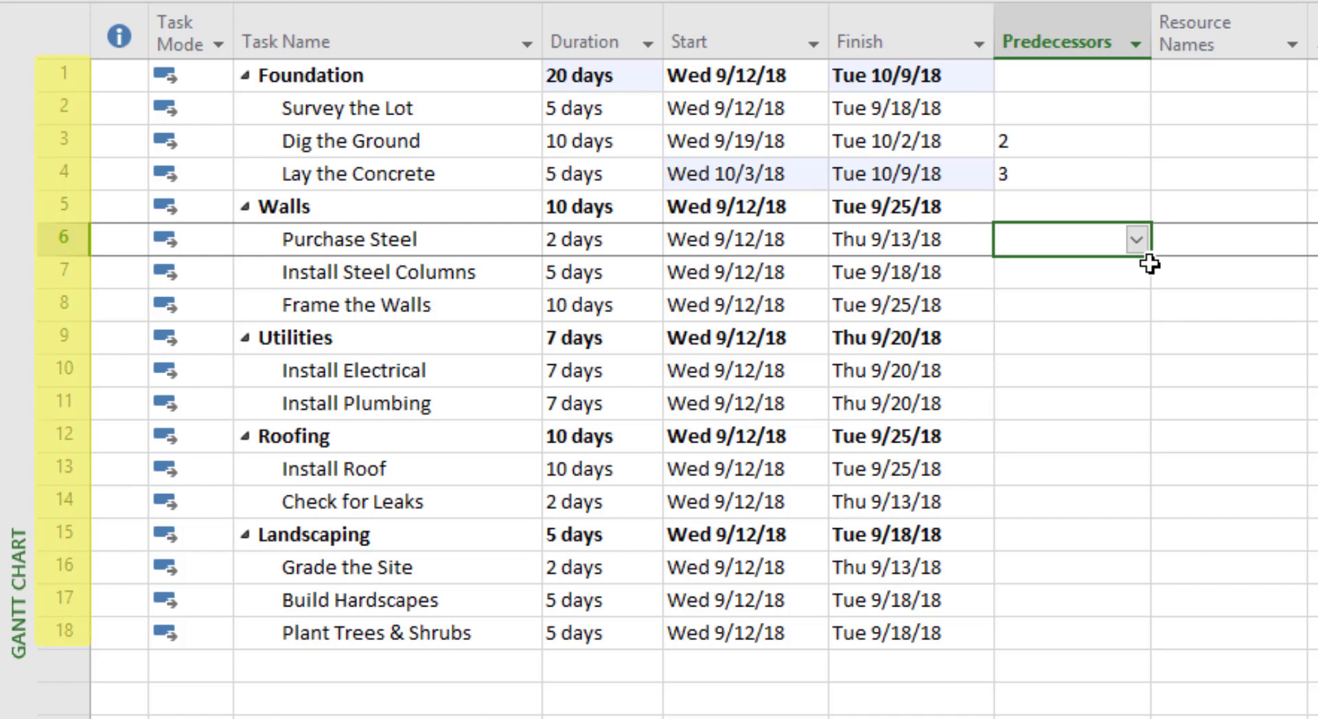
{"action": "left_click", "coordinate": [1063, 277]}
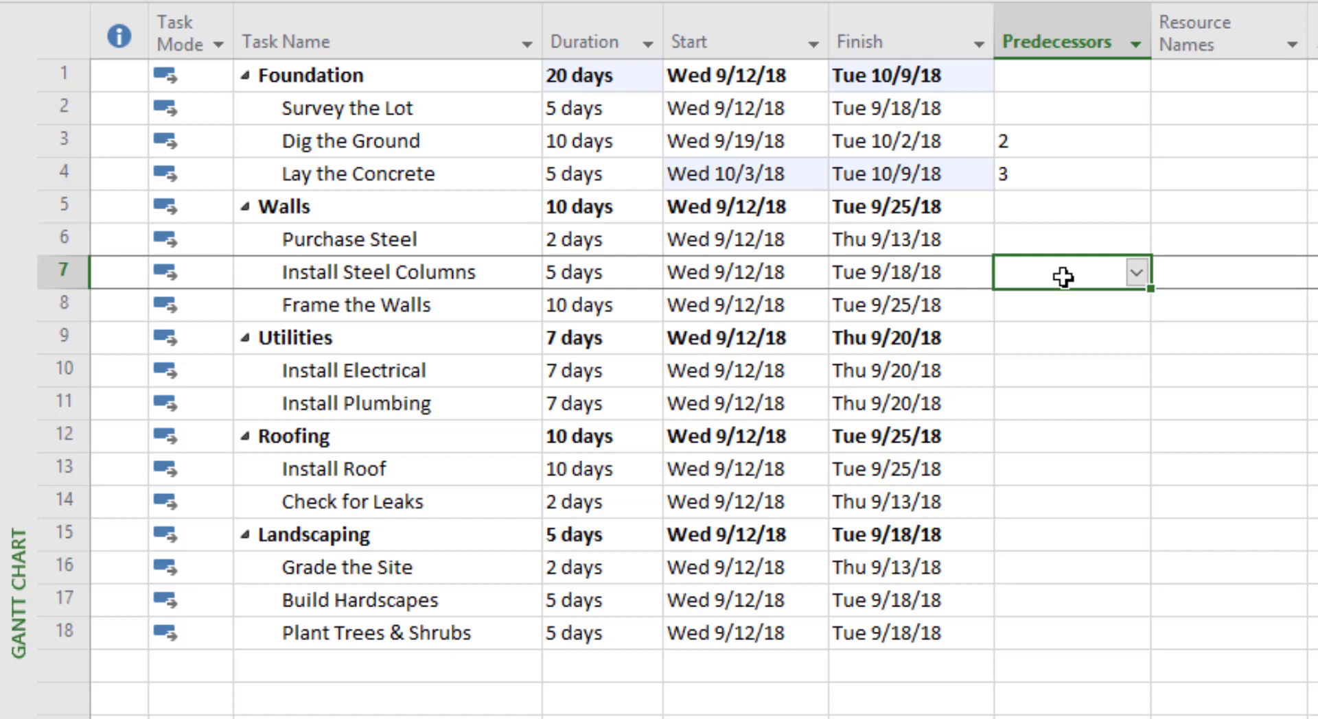
{"action": "type", "text": "6"}
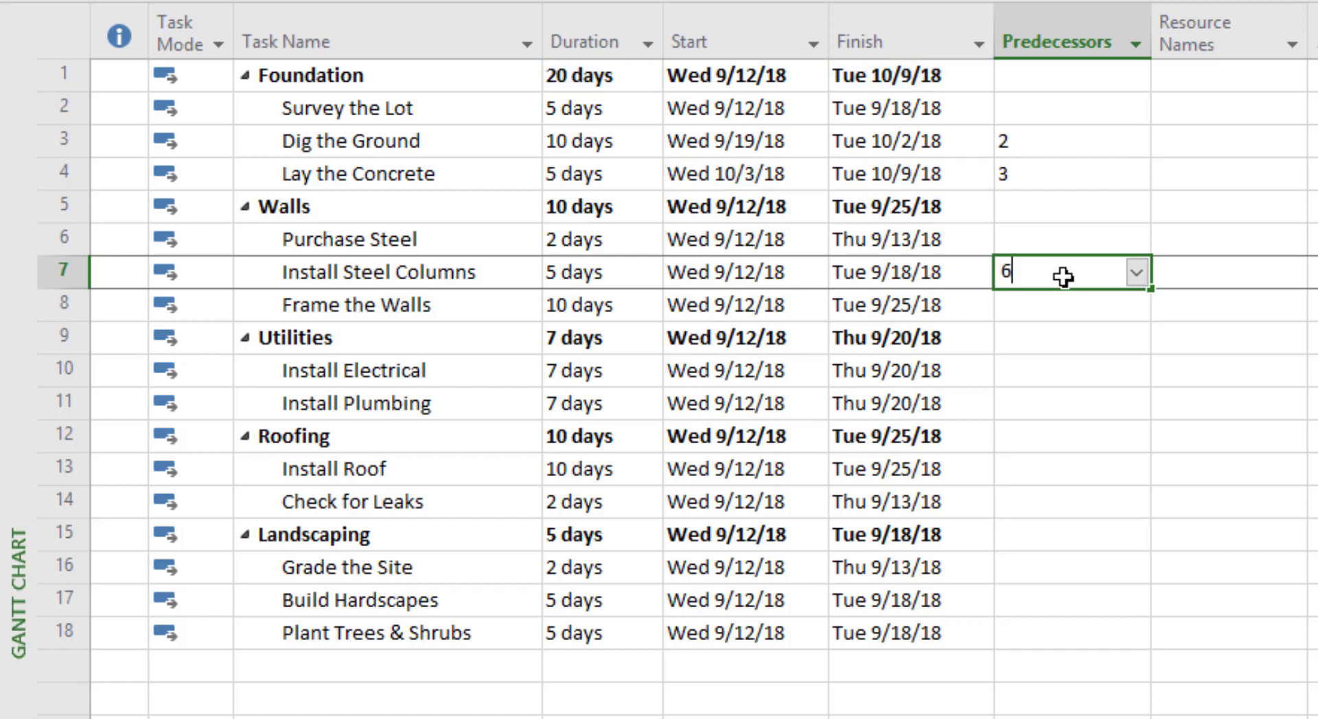
{"action": "type", "text": ", 4"}
{"action": "key", "text": "Return"}
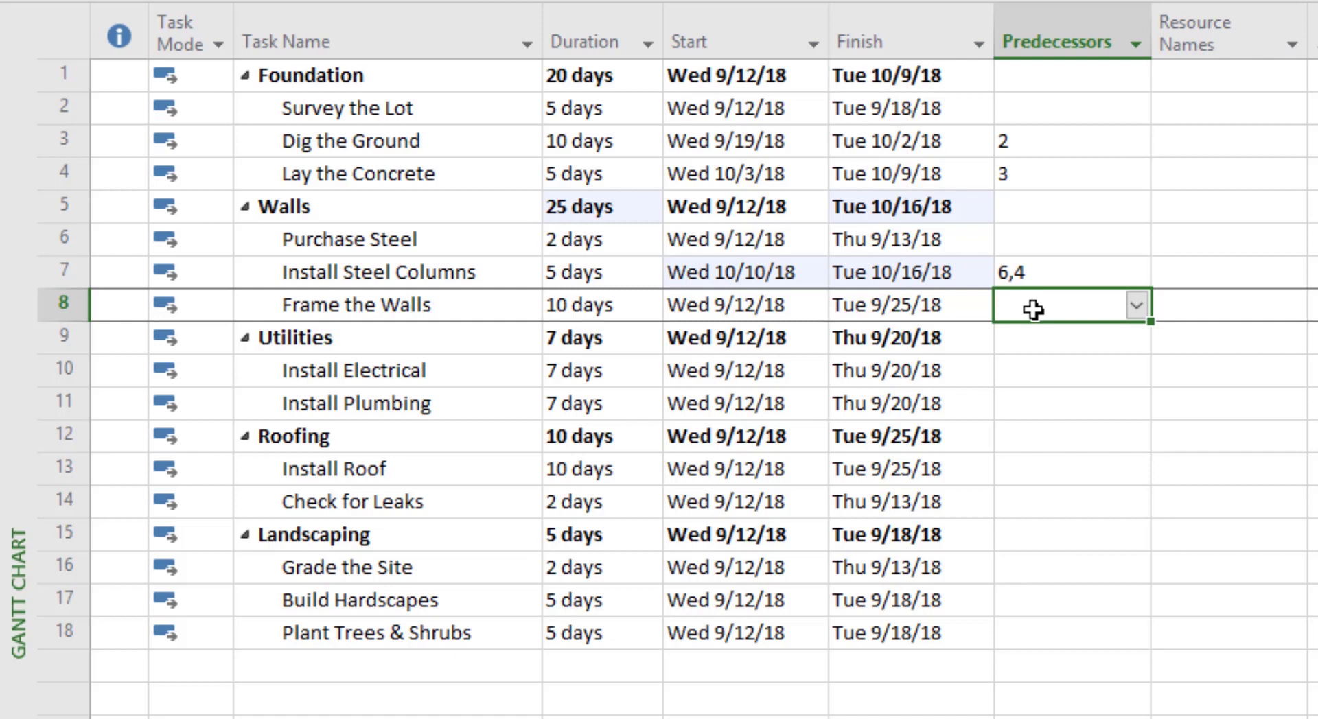
{"action": "type", "text": "7"}
{"action": "key", "text": "Return"}
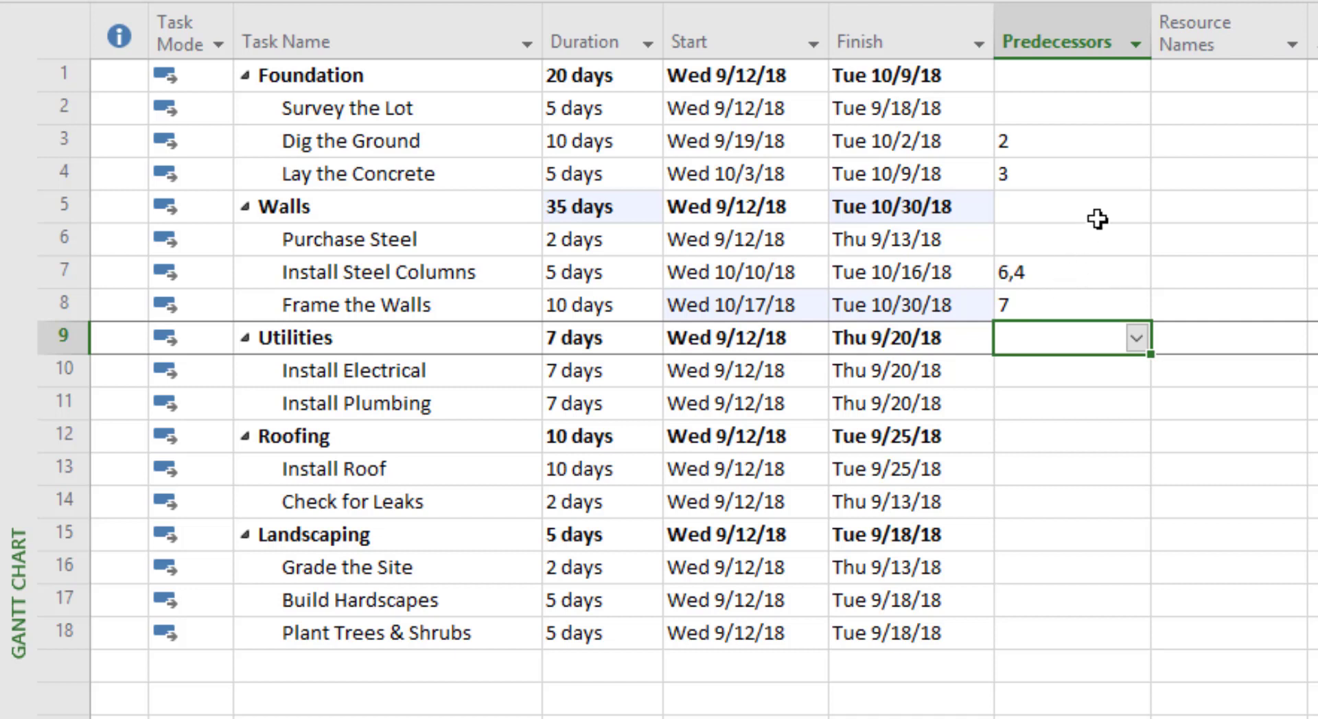
- Set task 8 as the predecessor of both Install Electrical and Install Plumbing
{"action": "left_click", "coordinate": [1052, 373]}
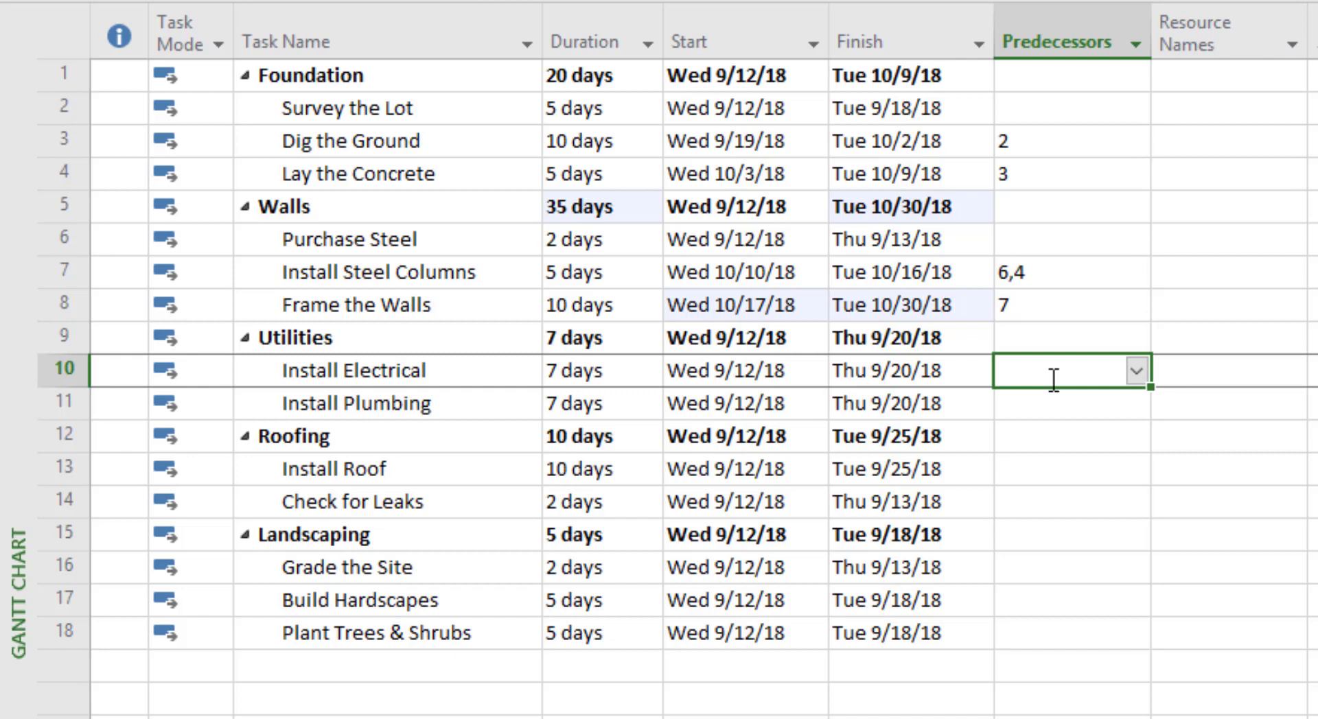
{"action": "type", "text": "8"}
{"action": "key", "text": "Return"}
{"action": "type", "text": "8"}
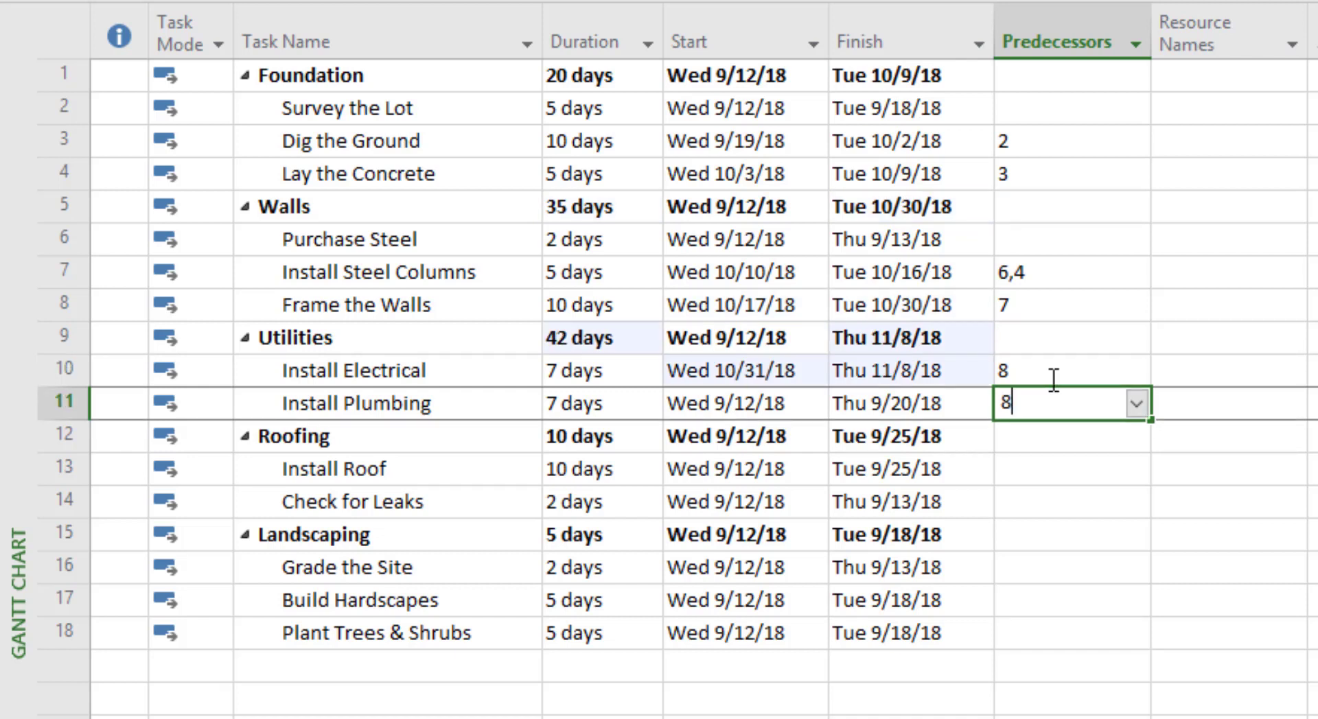
{"action": "key", "text": "Return"}
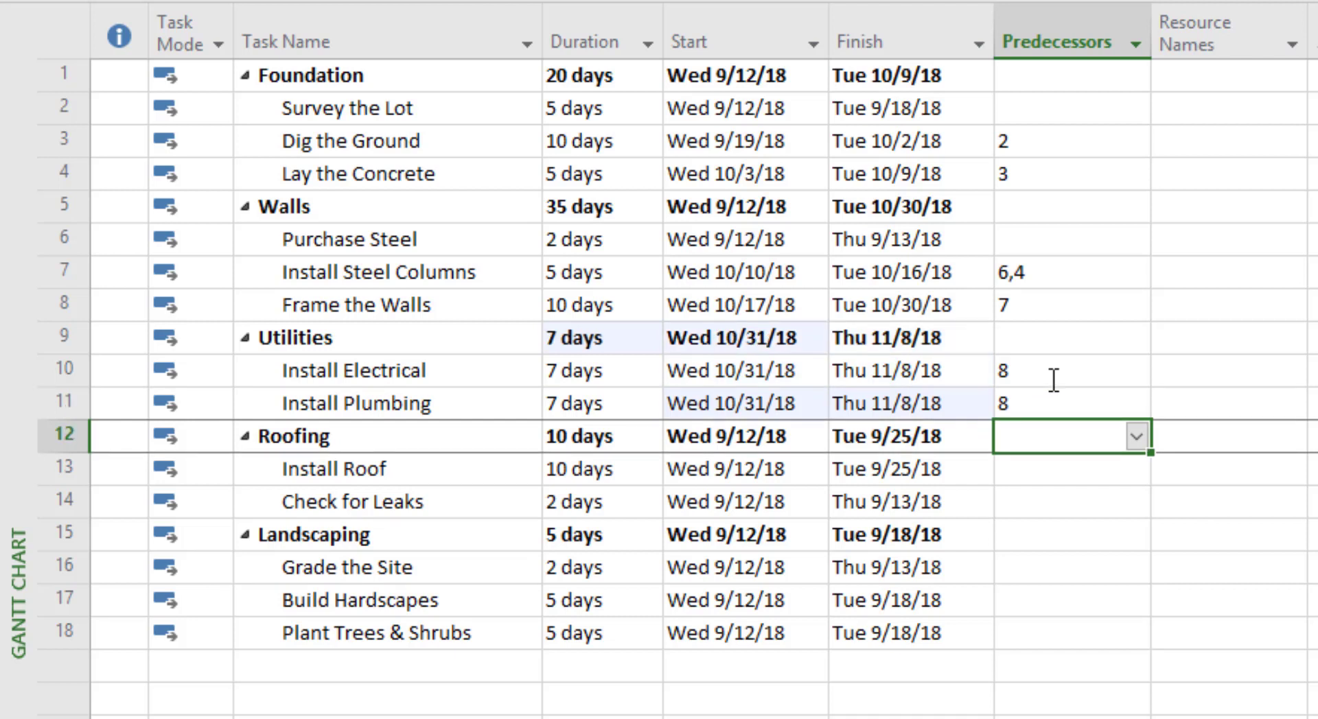
- Set the Roofing predecessors: tasks 10 and 11 for Install Roof, and task 13 for Check for Leaks
{"action": "left_click", "coordinate": [1031, 477]}
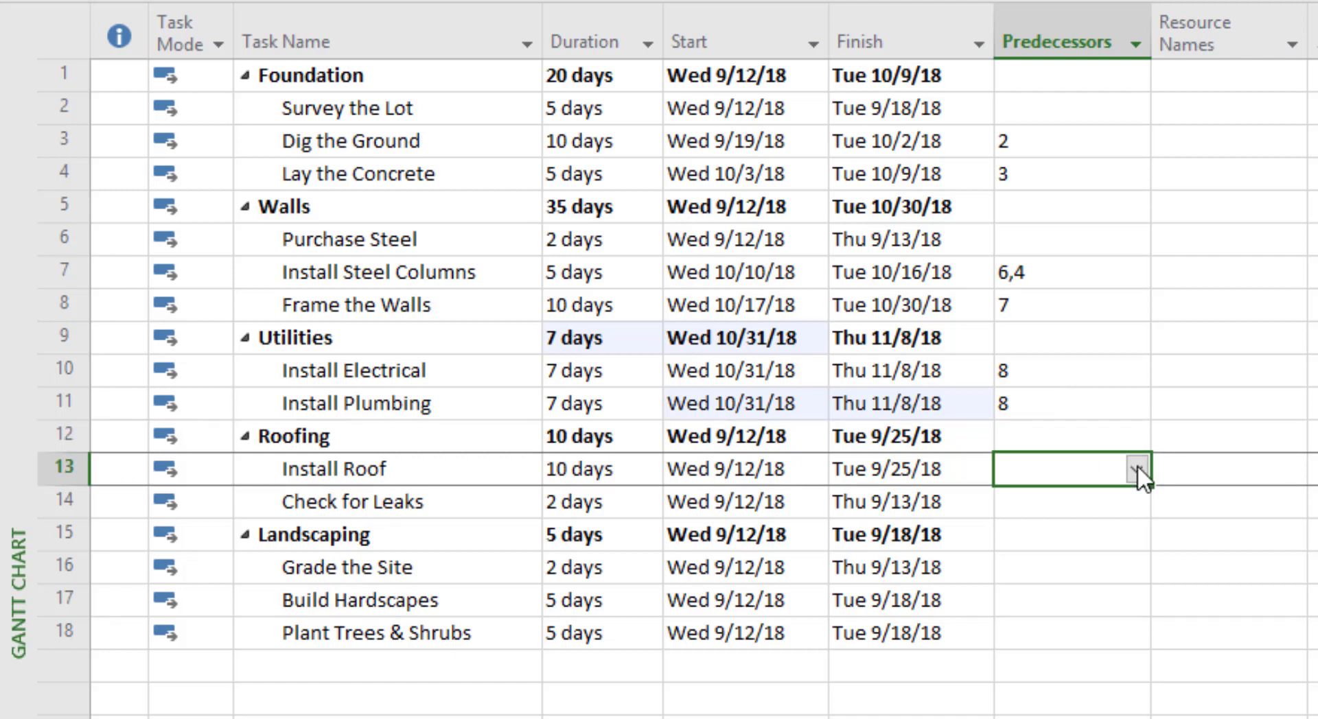
{"action": "type", "text": "10, 11"}
{"action": "key", "text": "Return"}
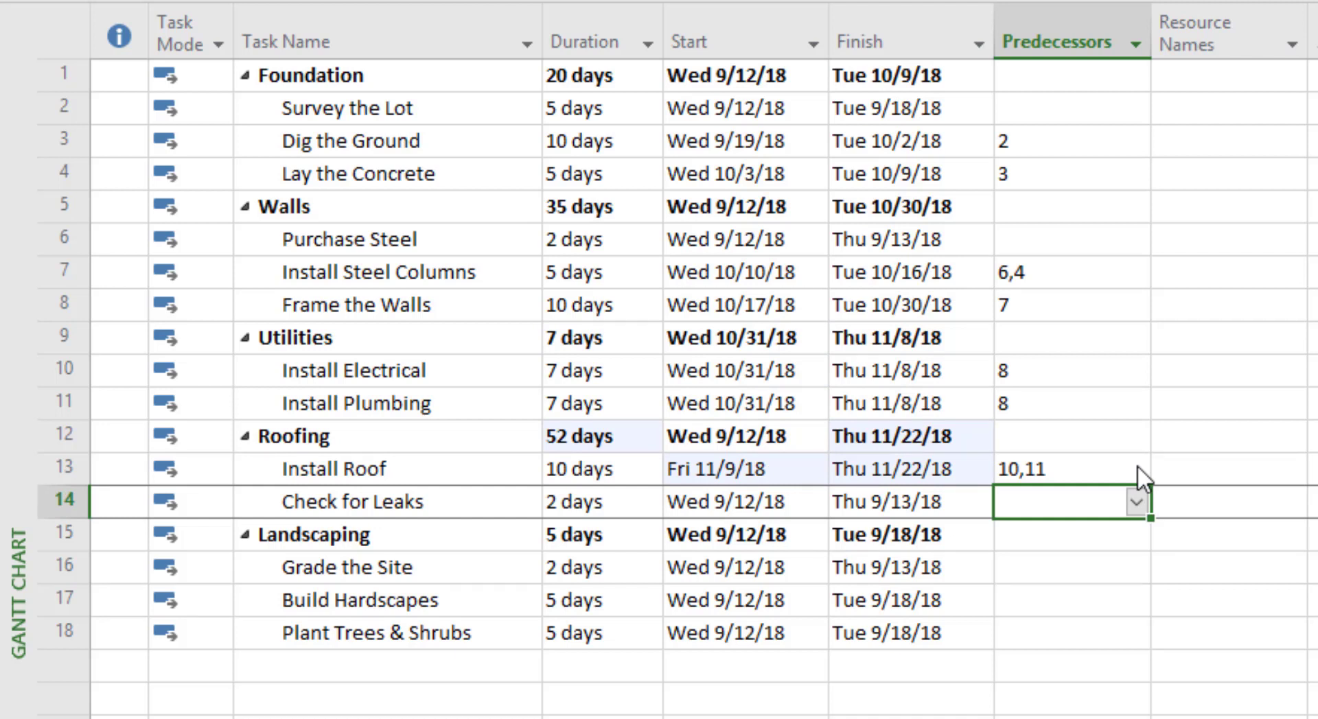
{"action": "type", "text": "13"}
{"action": "key", "text": "Return"}
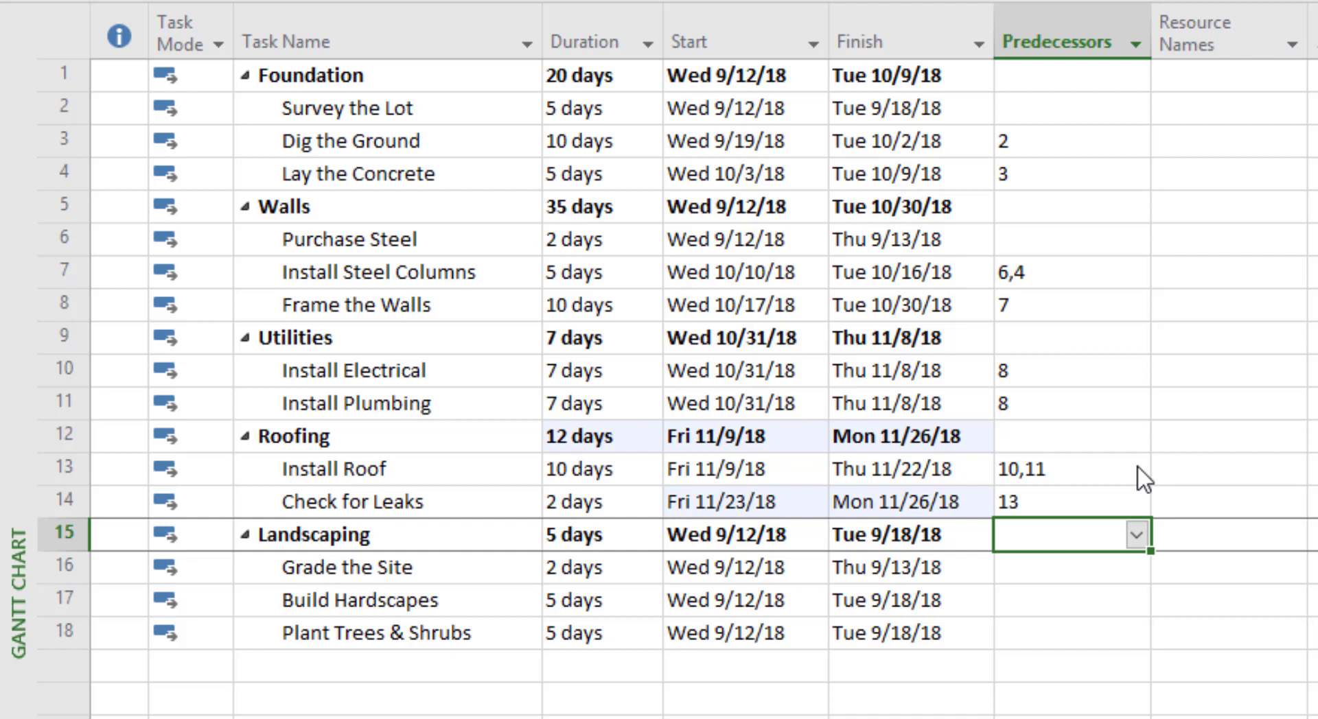
- Set the Landscaping predecessors: task 2 for Grade the Site, and task 16 for both Build Hardscapes and Plant Trees & Shrubs
{"action": "key", "text": "Down"}
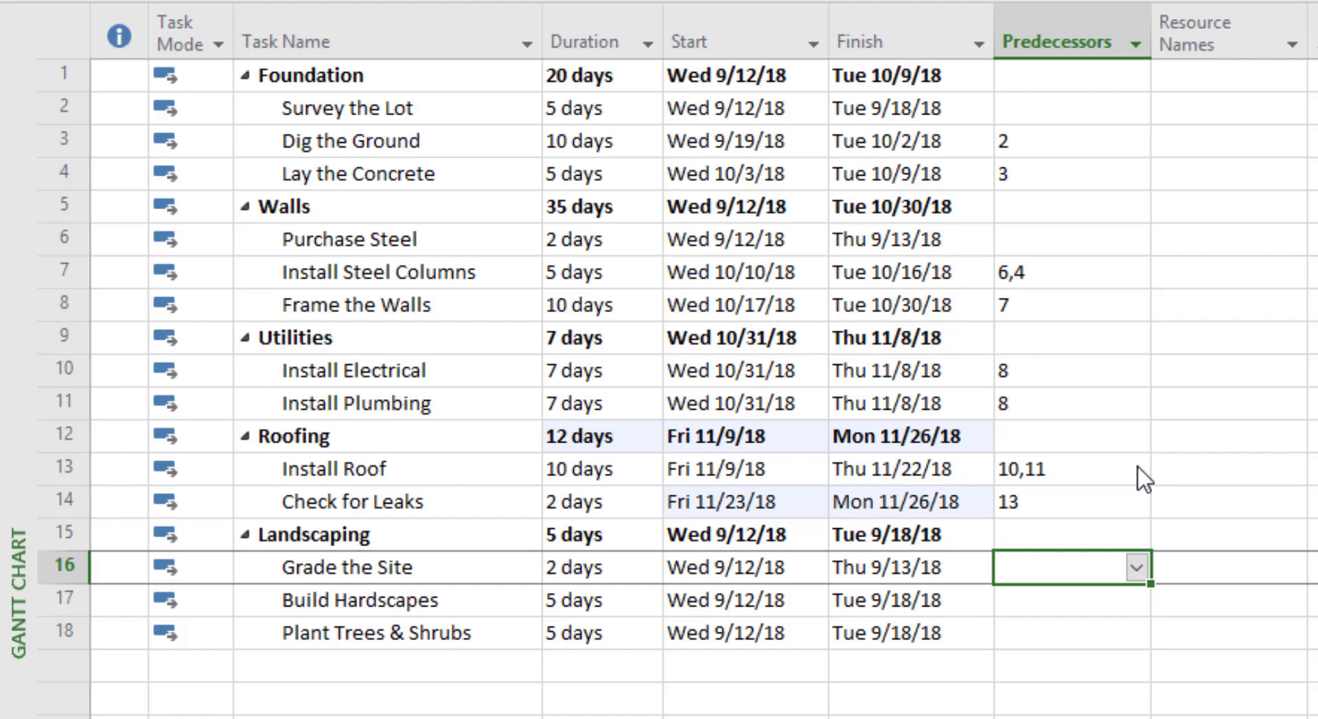
{"action": "type", "text": "2"}
{"action": "key", "text": "Return"}
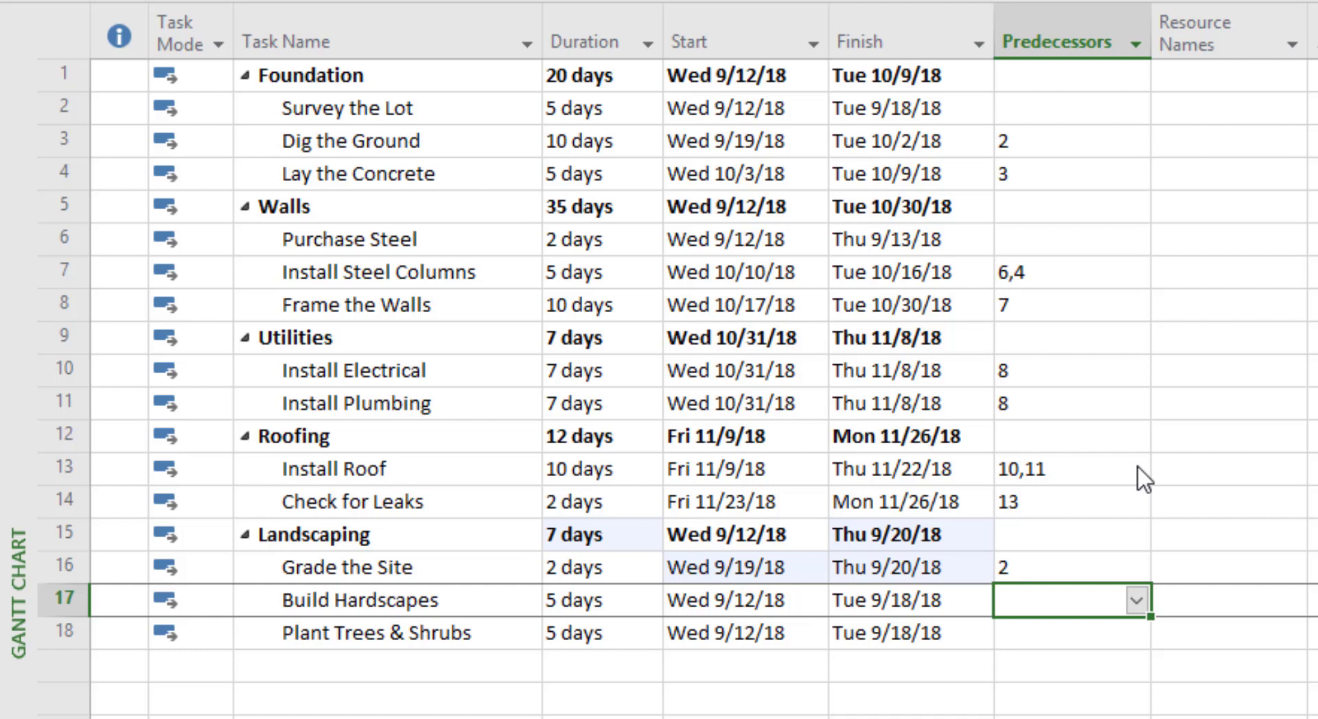
{"action": "type", "text": "16"}
{"action": "key", "text": "Return"}
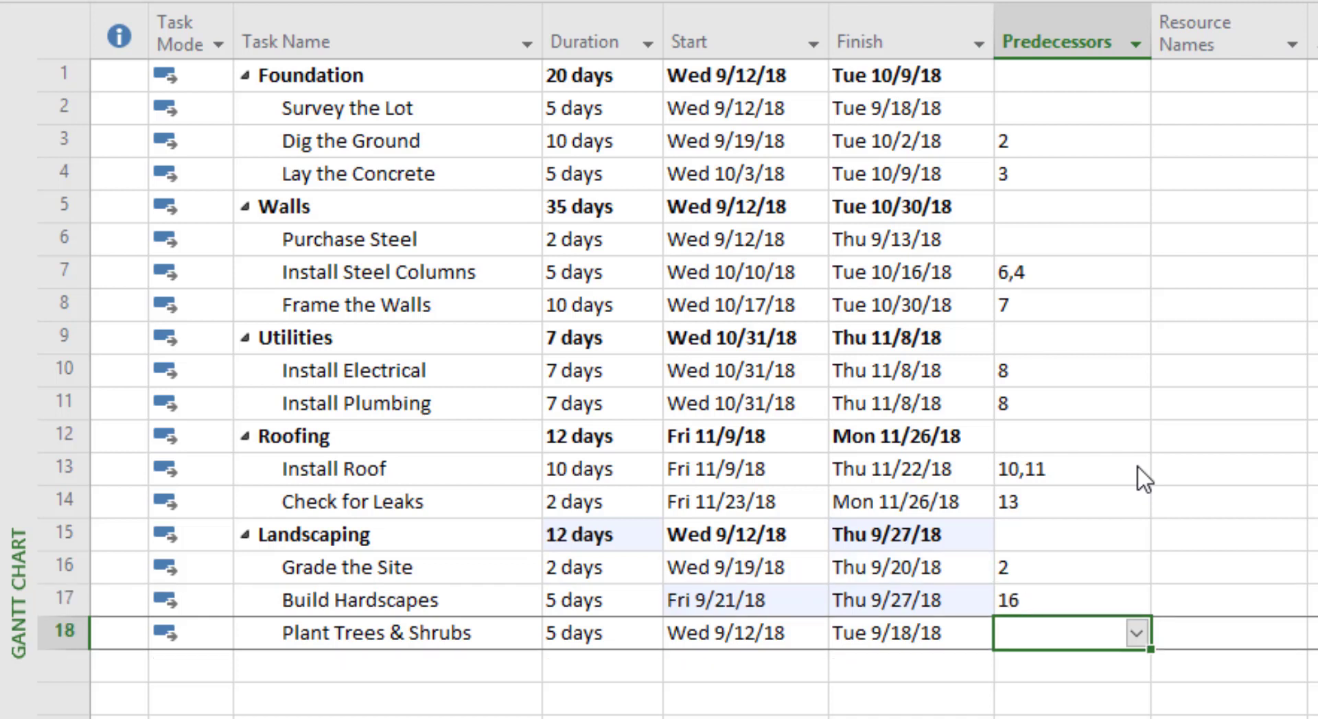
{"action": "type", "text": "16"}
{"action": "key", "text": "Return"}
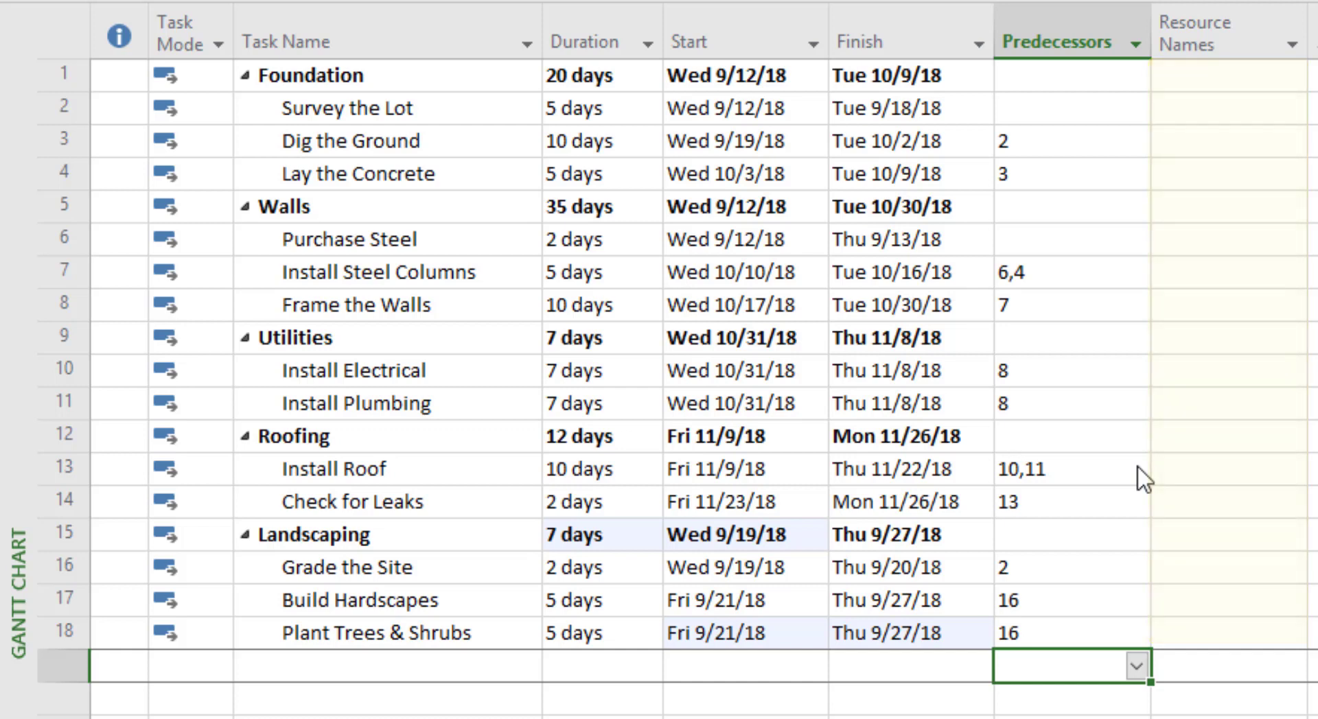
{"action": "key", "text": "Return"}
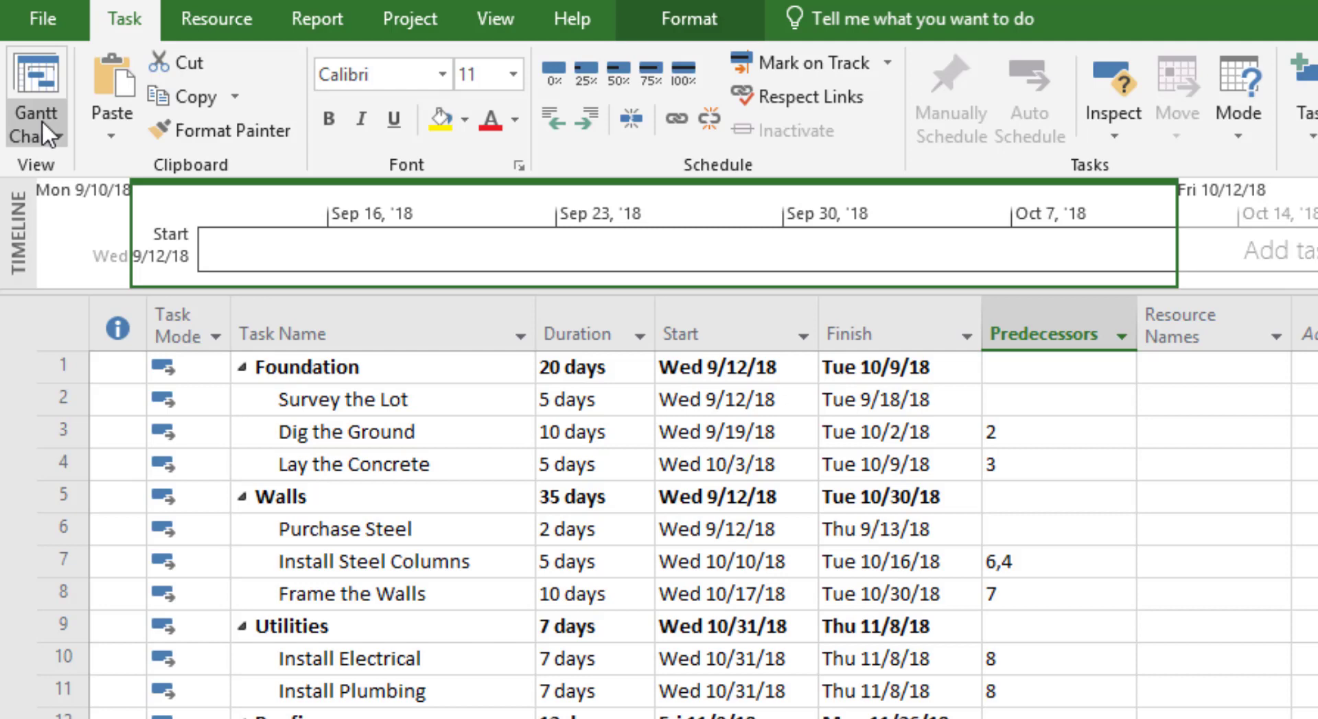
- Switch to the Resource Sheet view and add the three workers' names as resources in the first three rows
{"action": "left_click", "coordinate": [42, 123]}
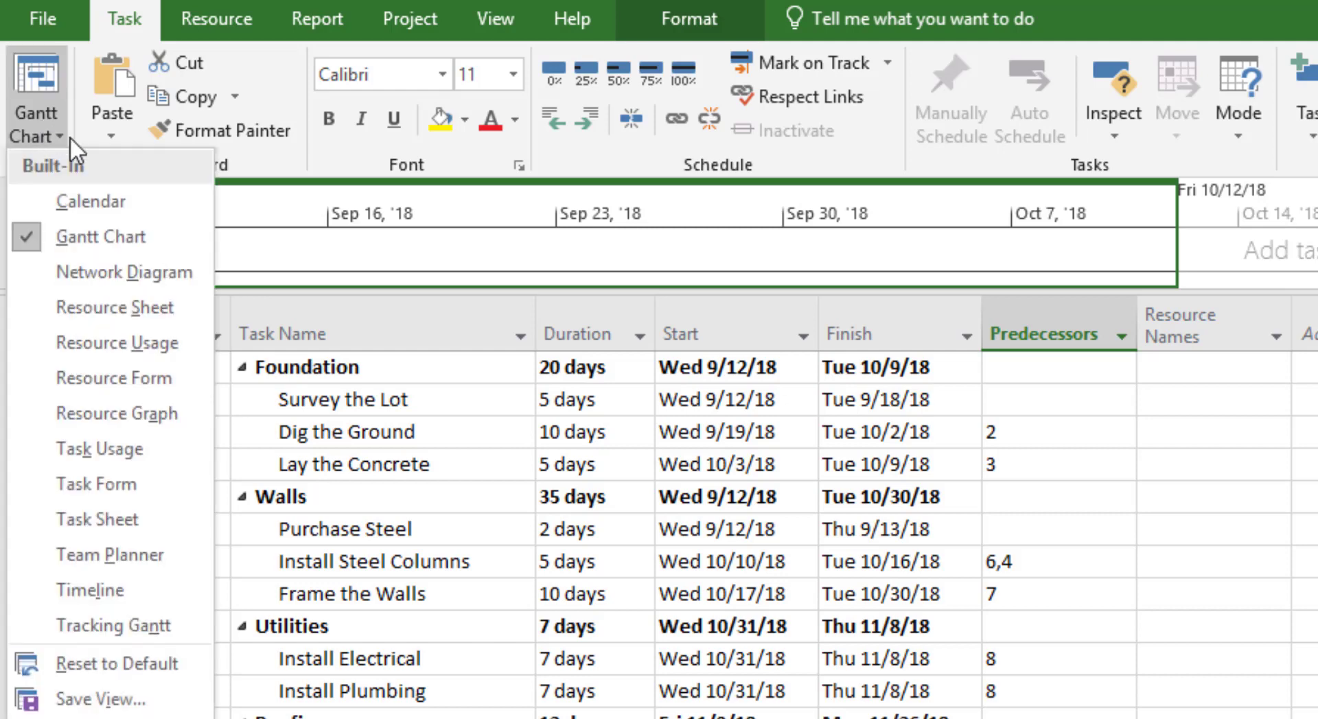
{"action": "left_click", "coordinate": [126, 305]}
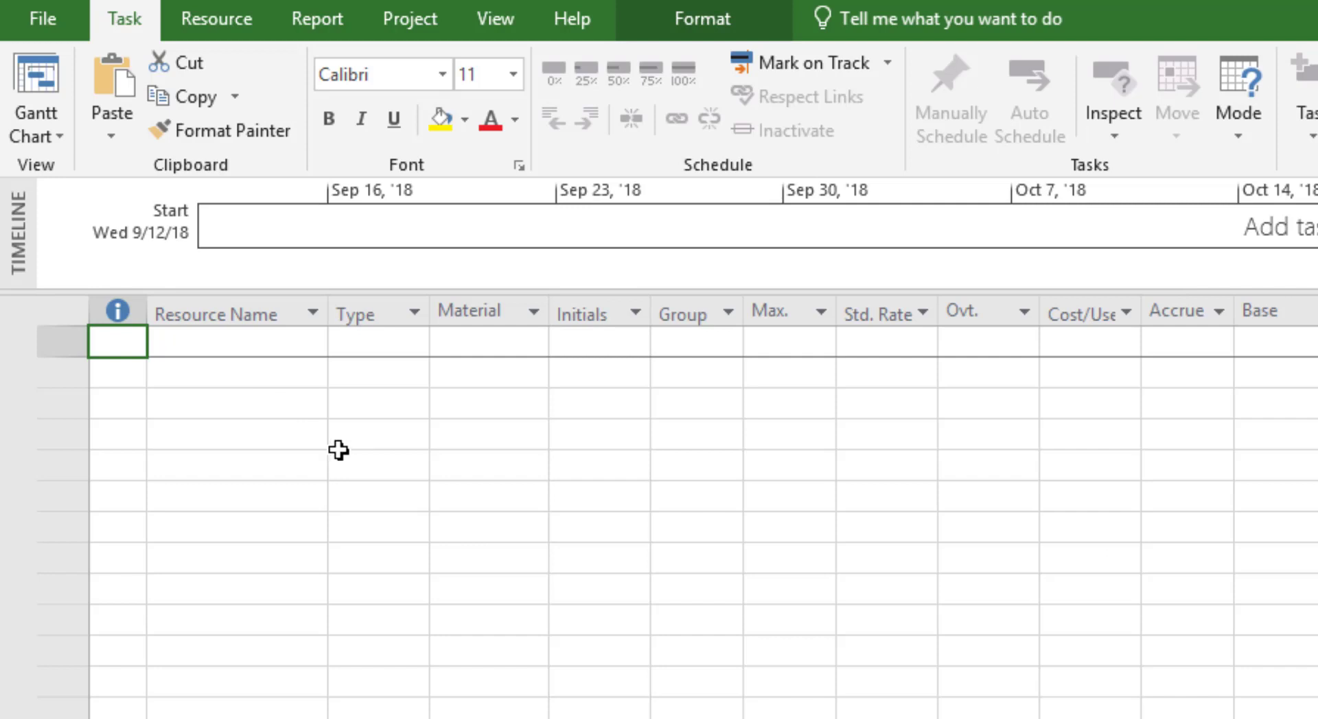
{"action": "left_click", "coordinate": [247, 346]}
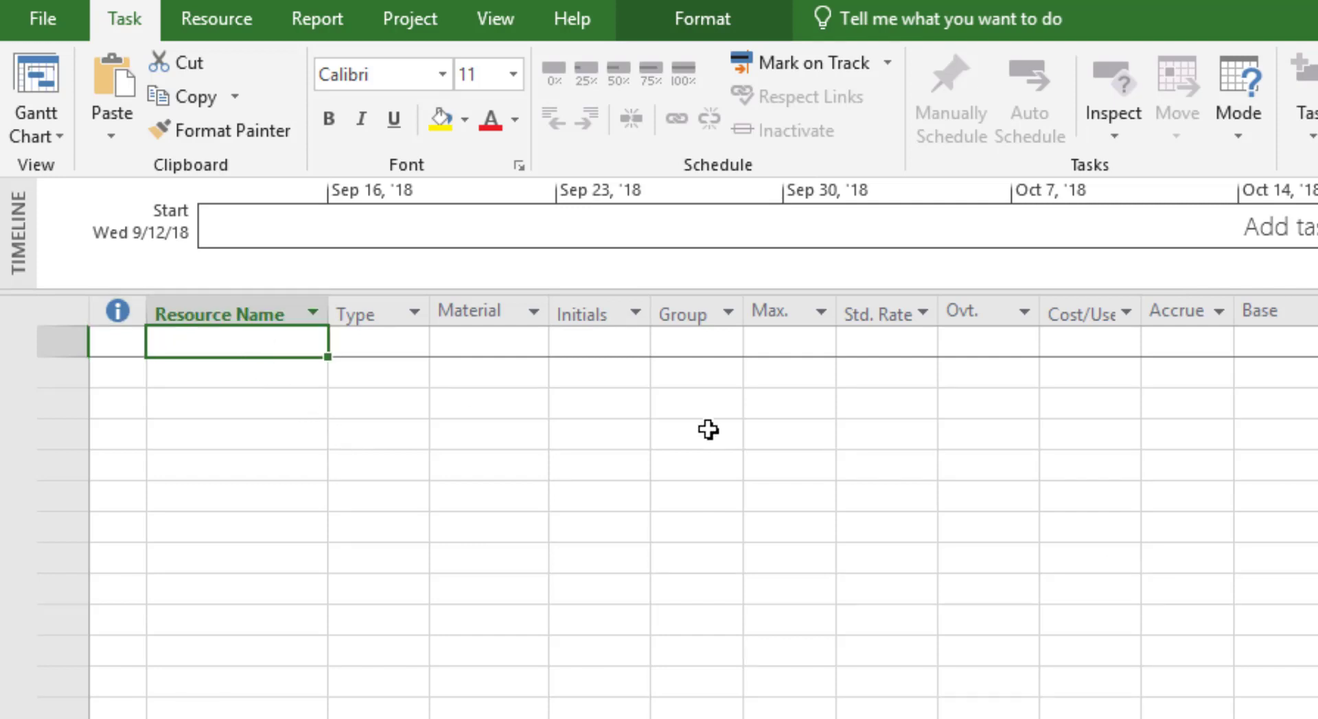
{"action": "type", "text": "Larry"}
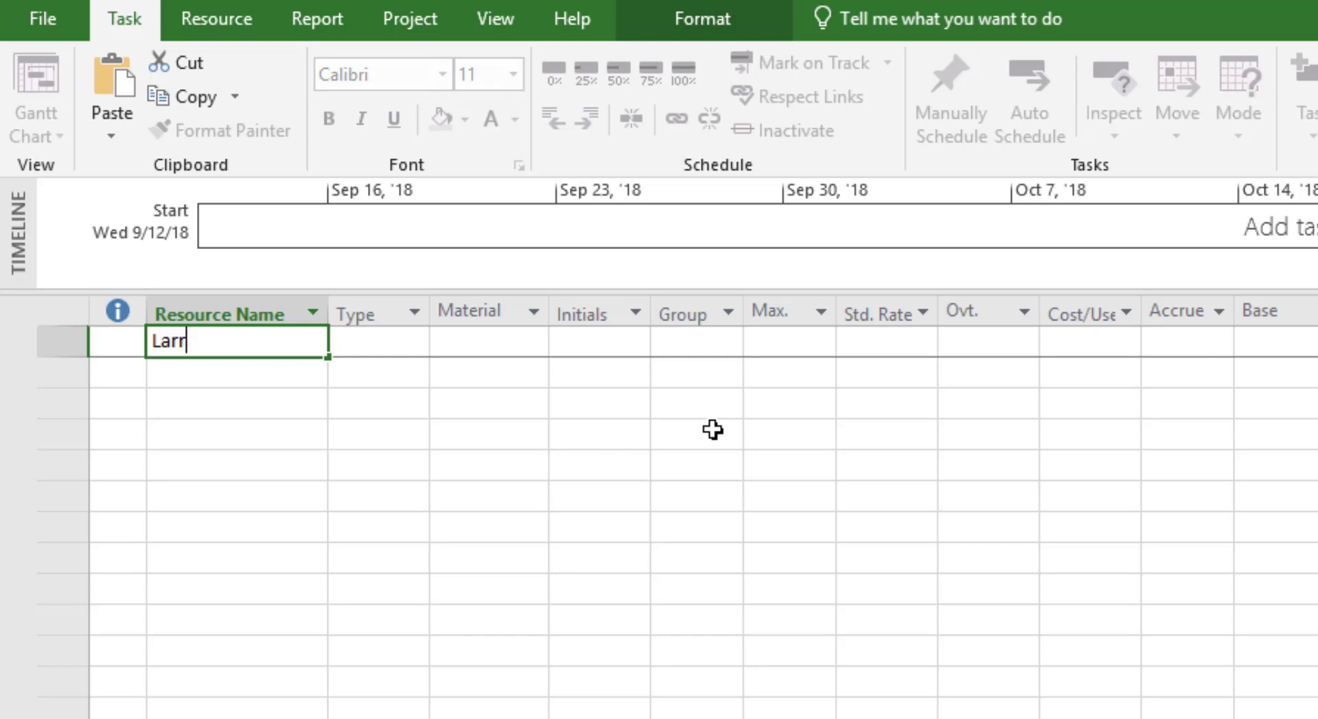
{"action": "key", "text": "Return"}
{"action": "type", "text": "Curly"}
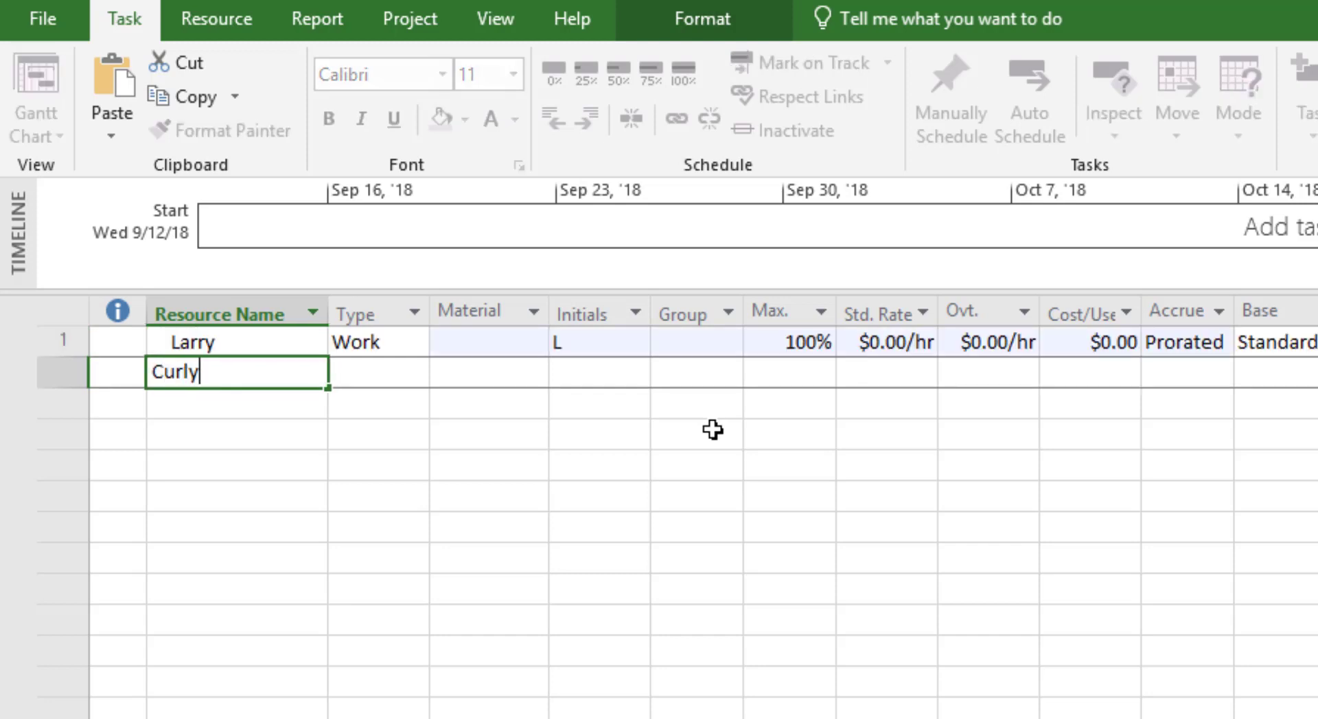
{"action": "key", "text": "BackSpace"}
{"action": "key", "text": "BackSpace"}
{"action": "key", "text": "BackSpace"}
{"action": "key", "text": "BackSpace"}
{"action": "key", "text": "BackSpace"}
{"action": "key", "text": "Return"}
{"action": "type", "text": "Moe"}
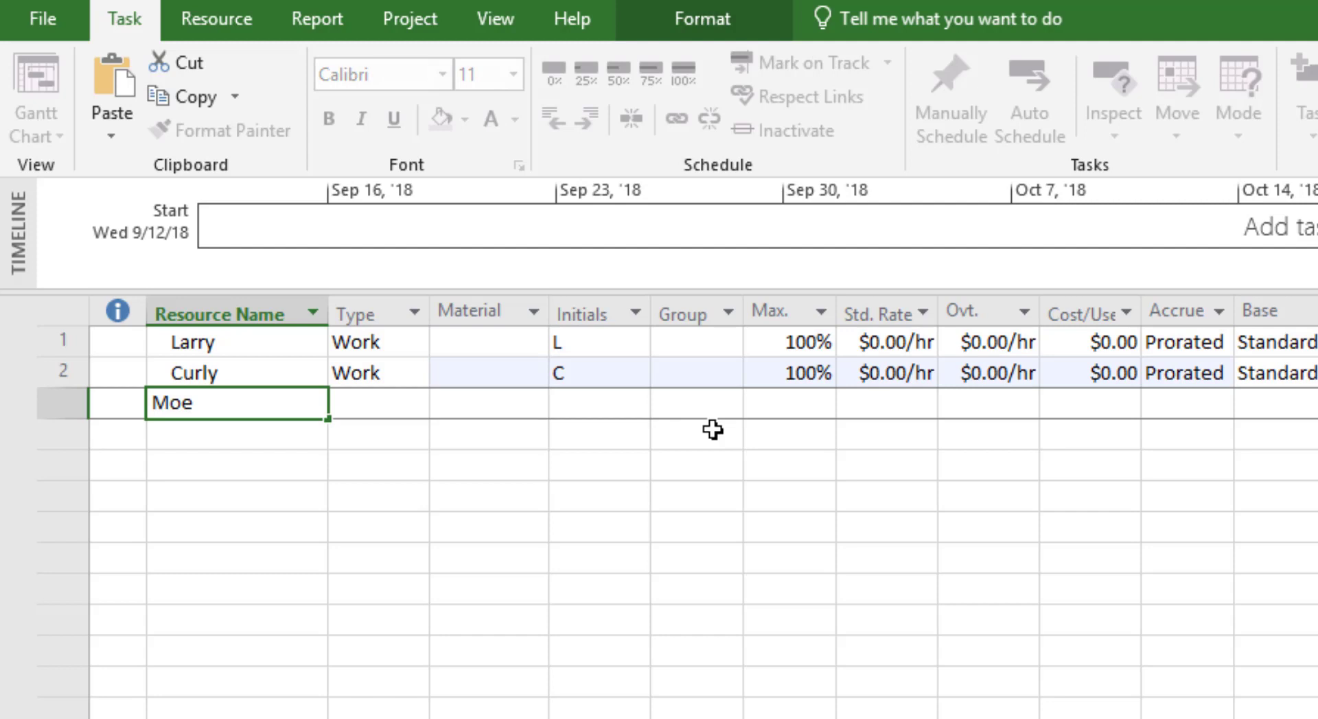
{"action": "key", "text": "Return"}
- Add Steel as the fourth resource and set its type to Material
{"action": "type", "text": "S"}
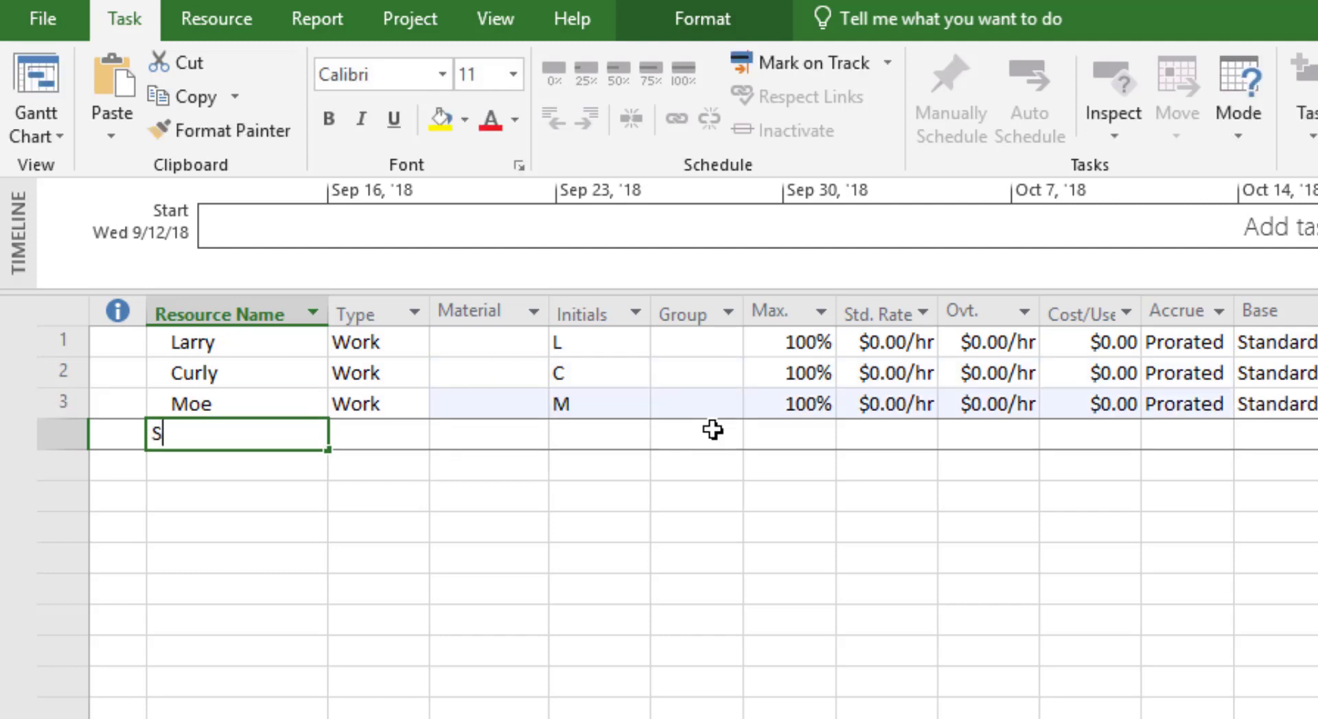
{"action": "type", "text": "teel"}
{"action": "key", "text": "Return"}
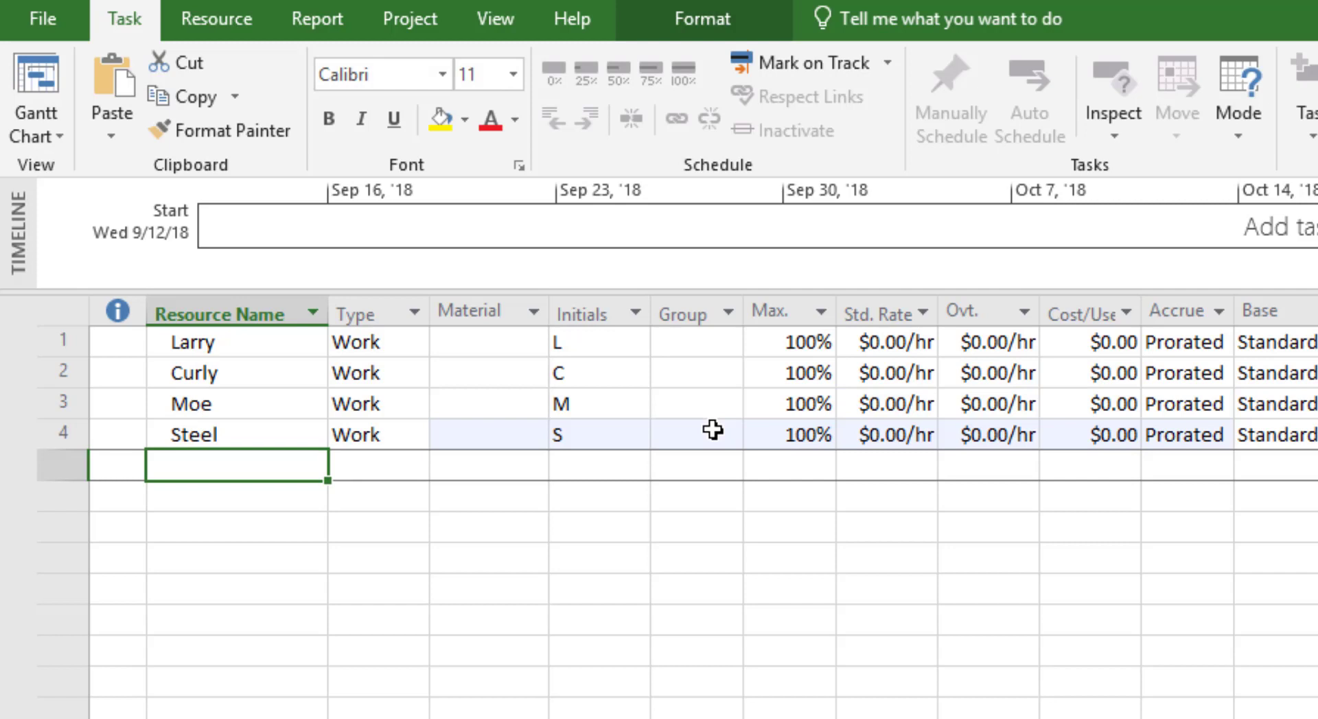
{"action": "left_click", "coordinate": [382, 436]}
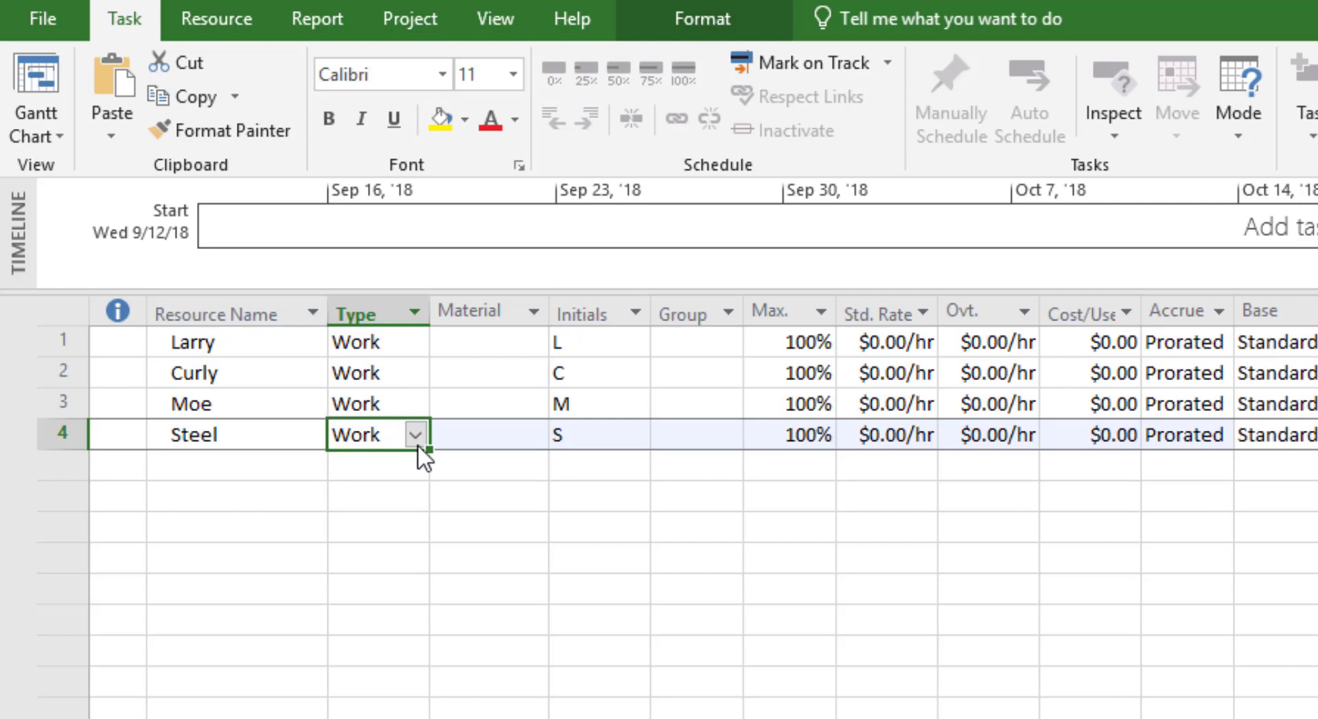
{"action": "left_click", "coordinate": [416, 442]}
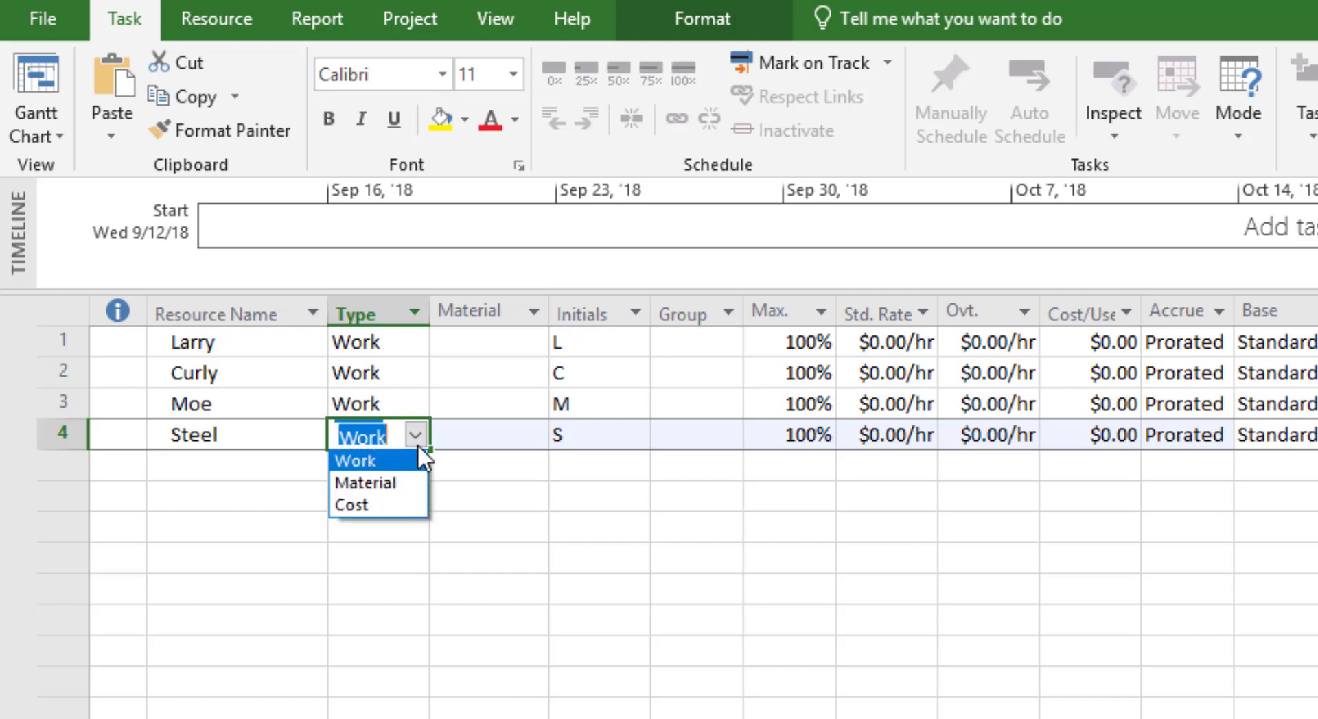
{"action": "left_click", "coordinate": [401, 484]}
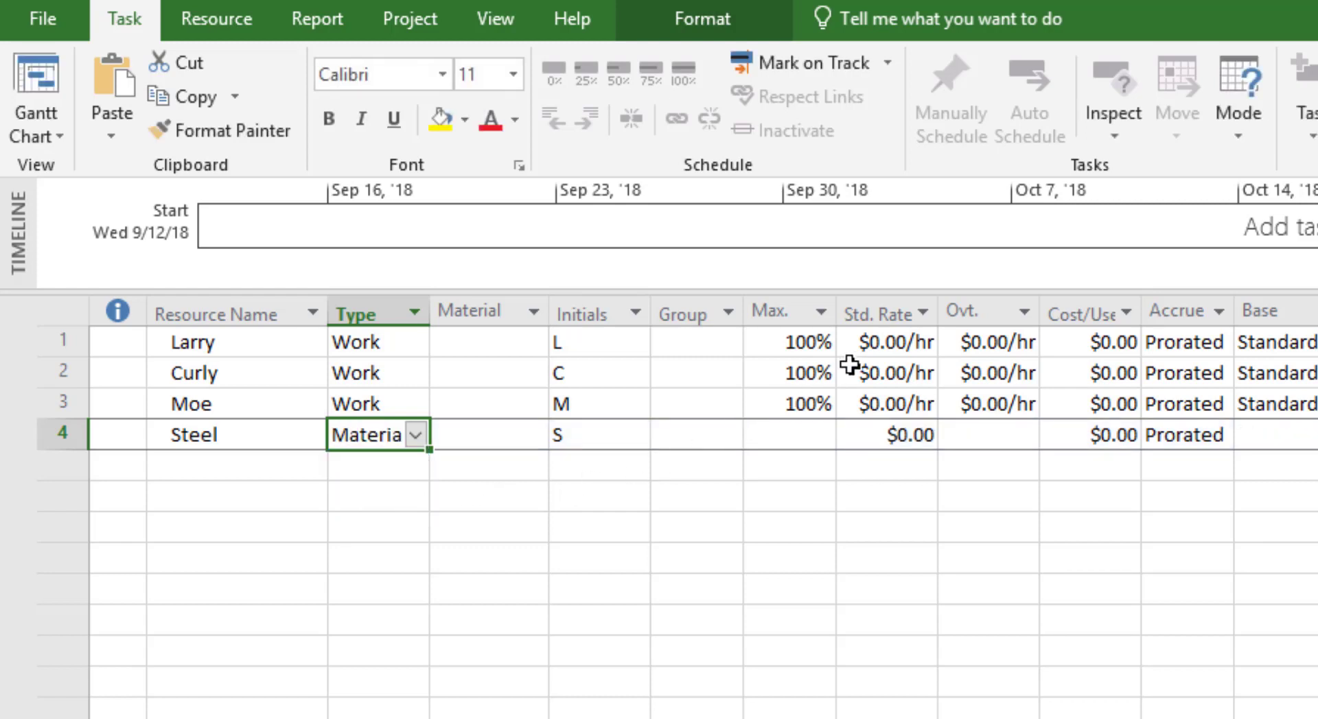
- Set the standard rates: 15, 20 and 25 per hour for the three workers in order, and 600 for Steel
{"action": "left_click", "coordinate": [875, 343]}
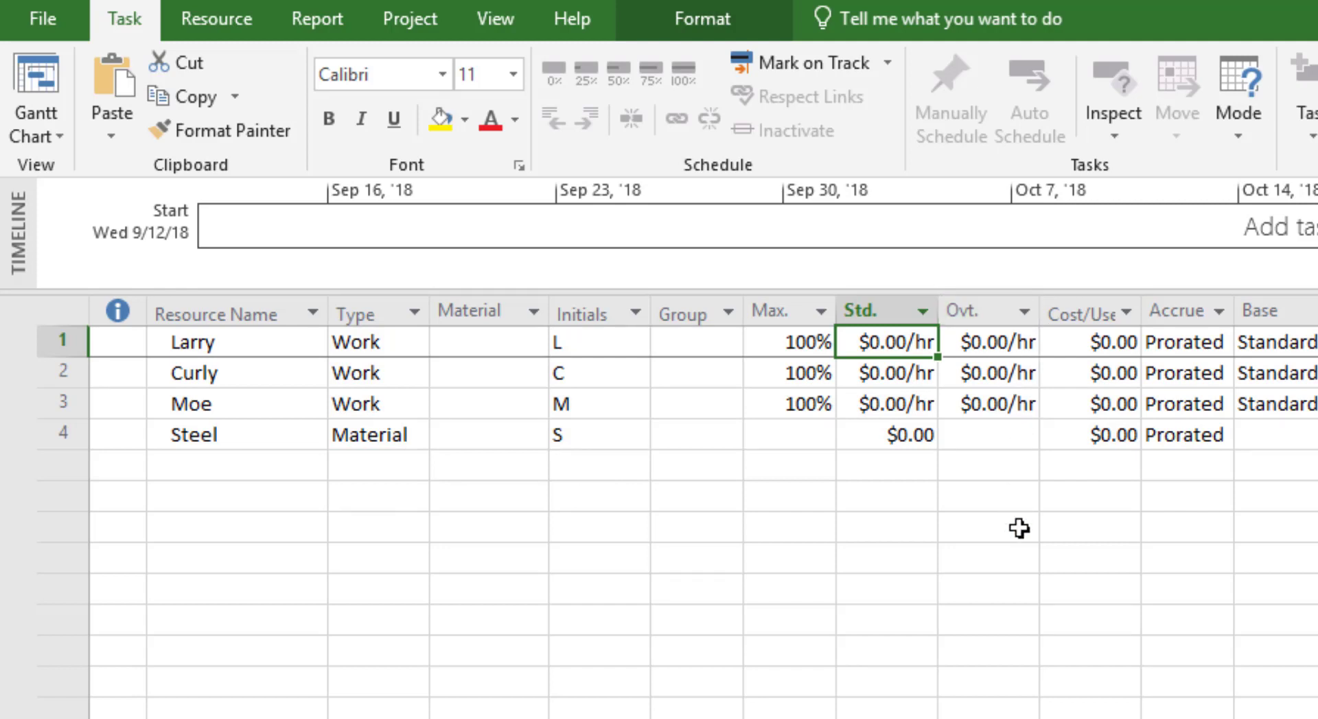
{"action": "type", "text": "15"}
{"action": "key", "text": "Return"}
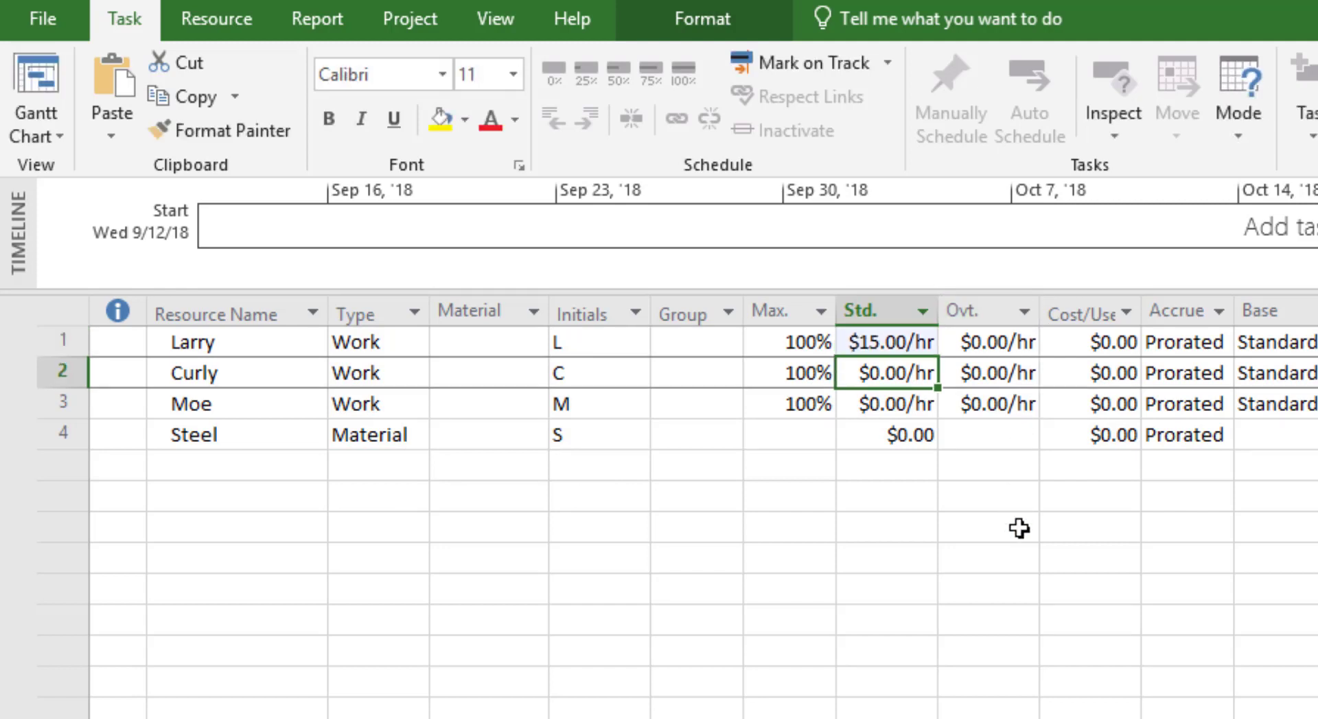
{"action": "type", "text": "20"}
{"action": "key", "text": "Return"}
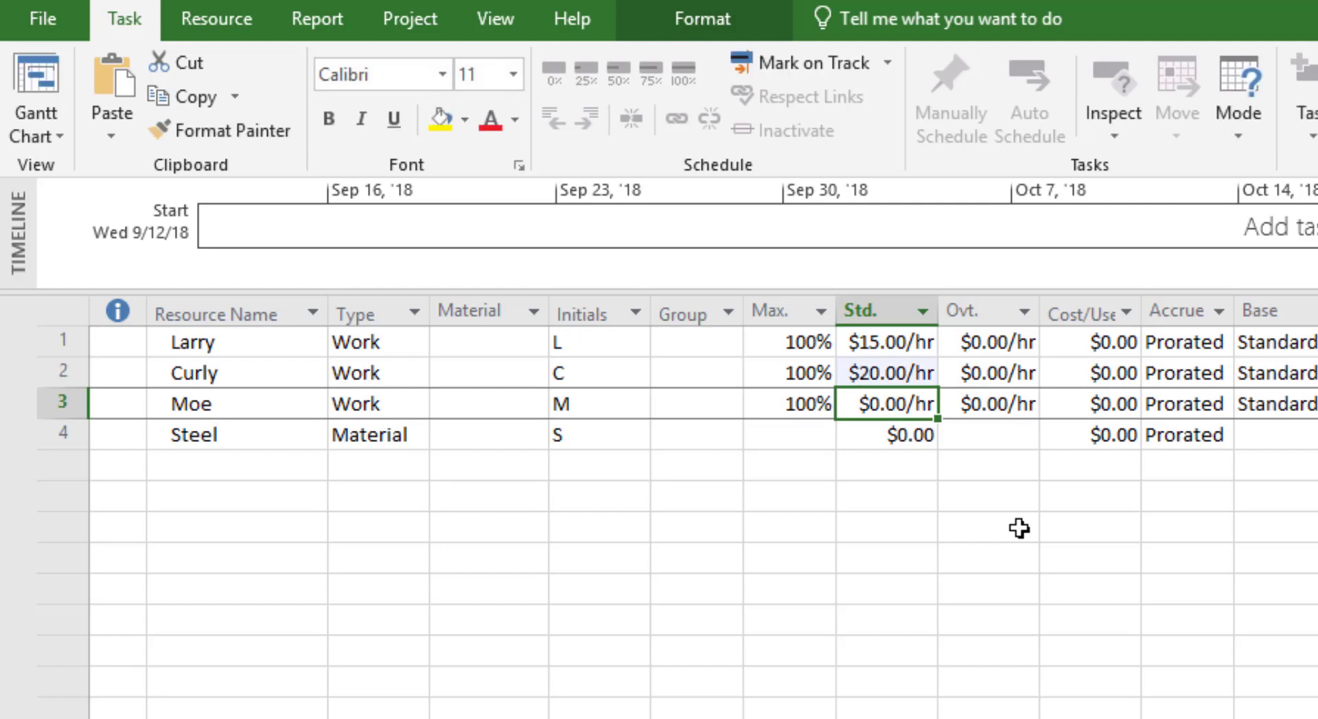
{"action": "type", "text": "25"}
{"action": "key", "text": "Return"}
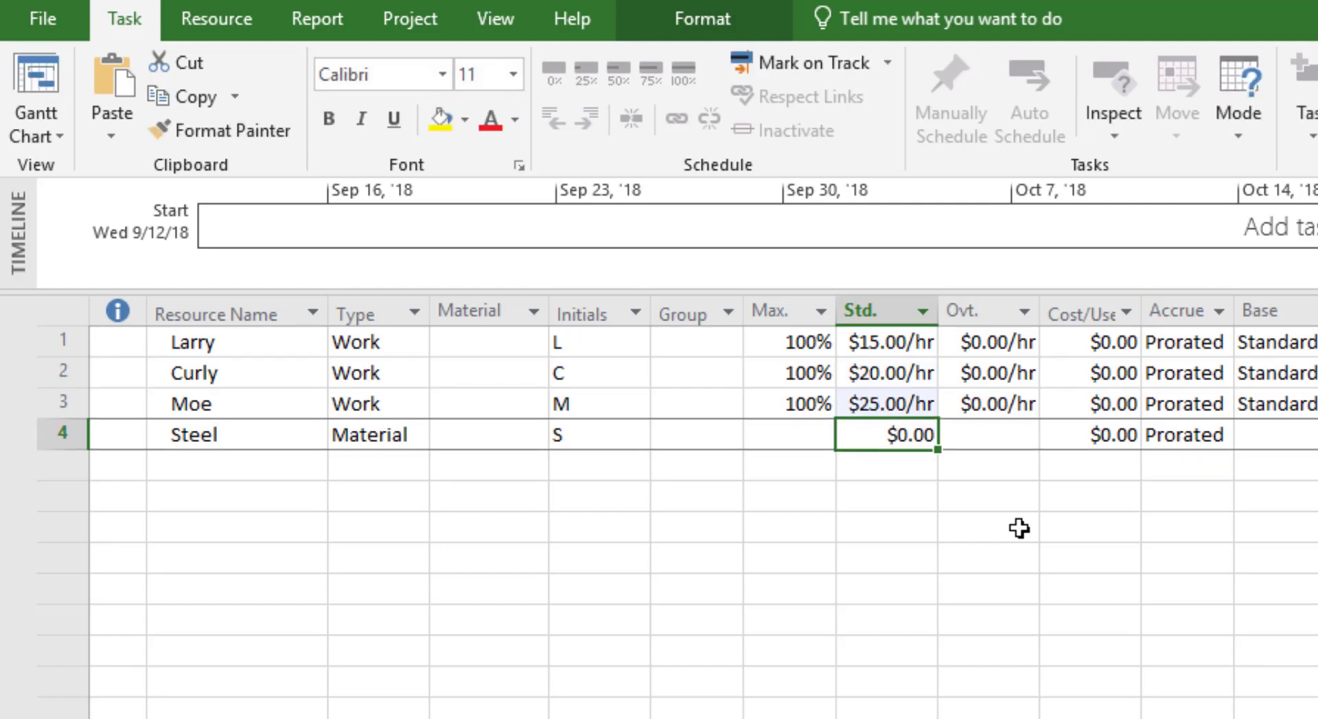
{"action": "type", "text": "600"}
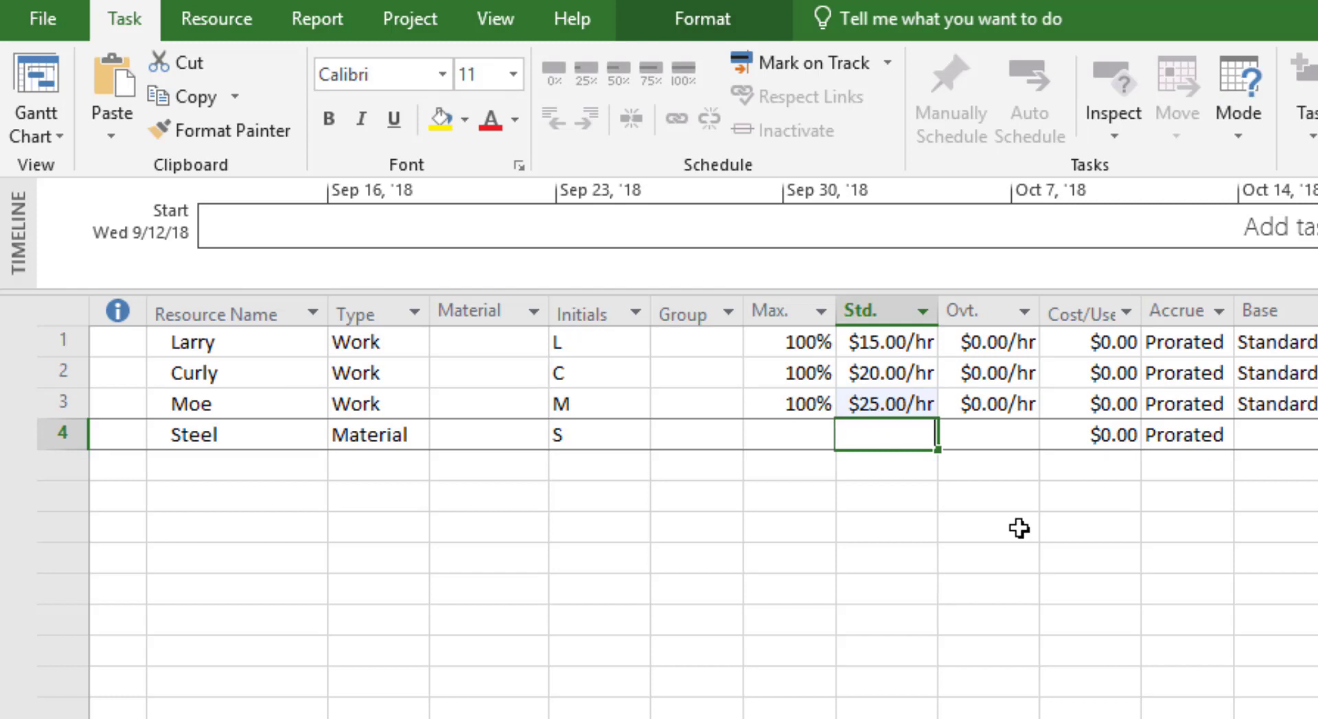
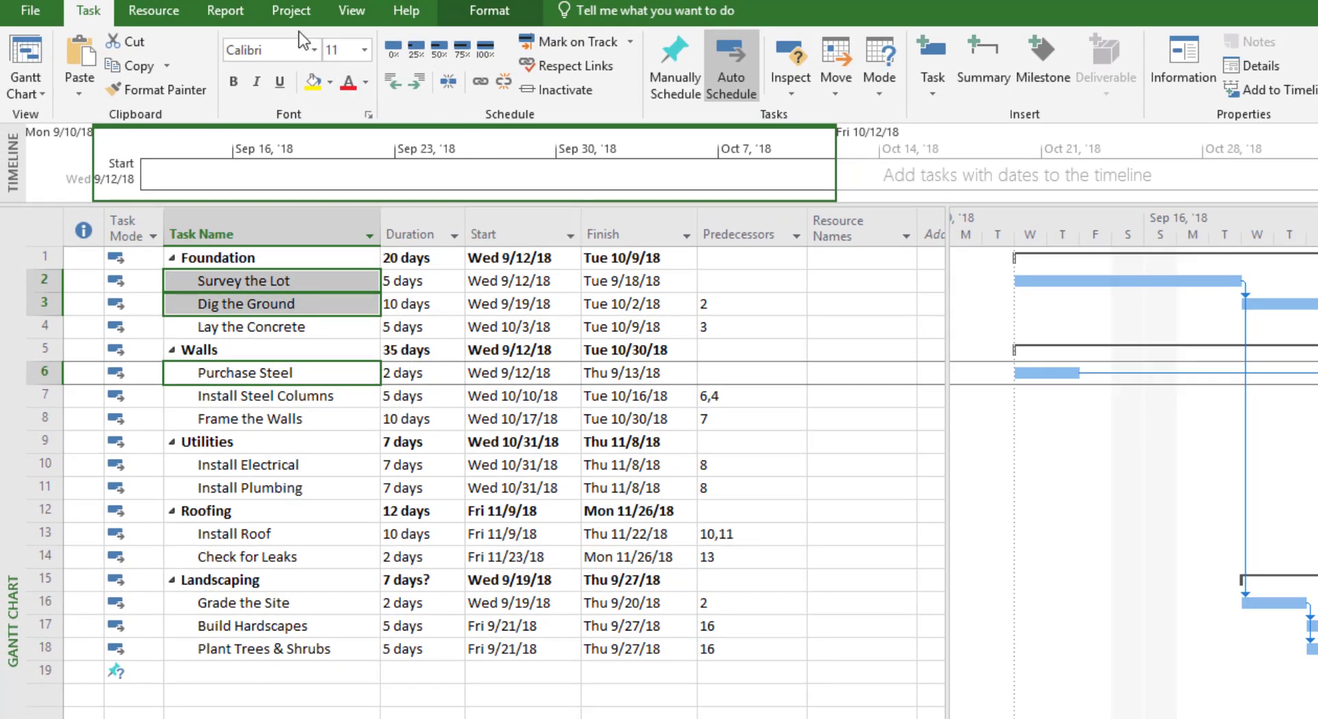
- Assign the first worker from the resource sheet to Survey the Lot, Dig the Ground and Purchase Steel
{"action": "left_click", "coordinate": [165, 14]}
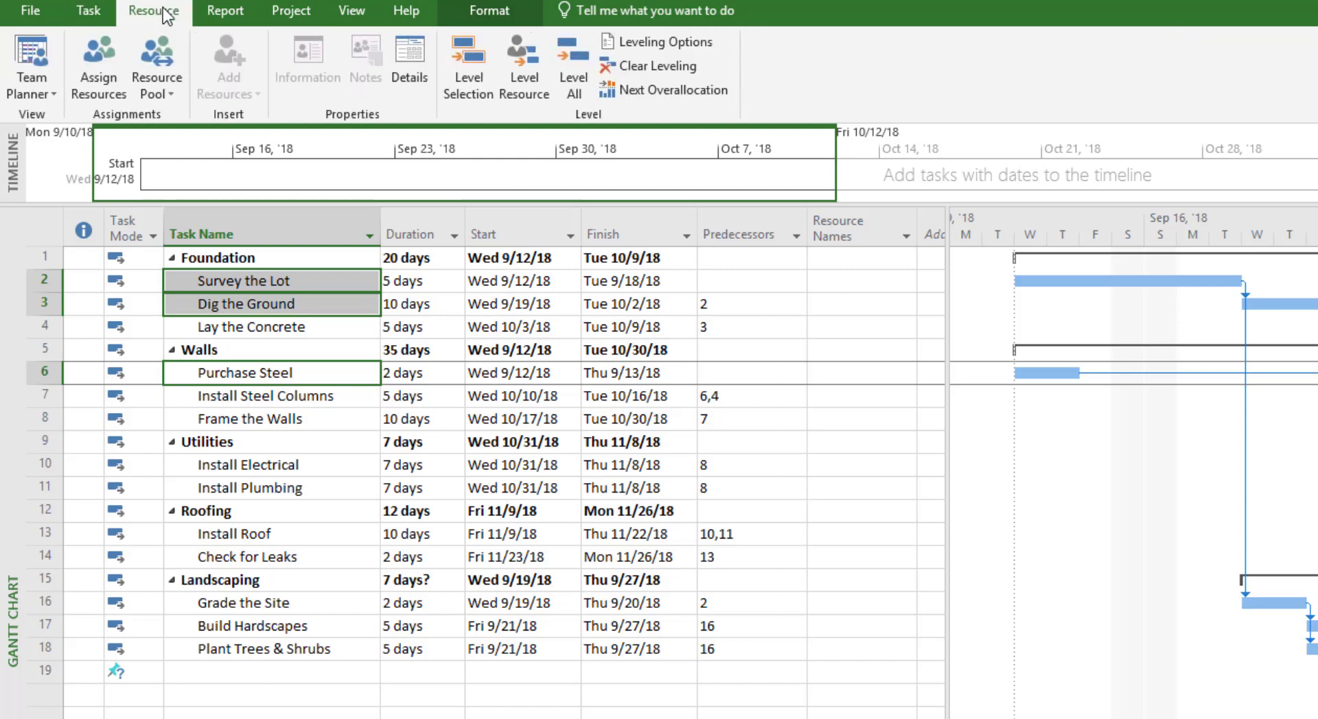
{"action": "left_click", "coordinate": [110, 51]}
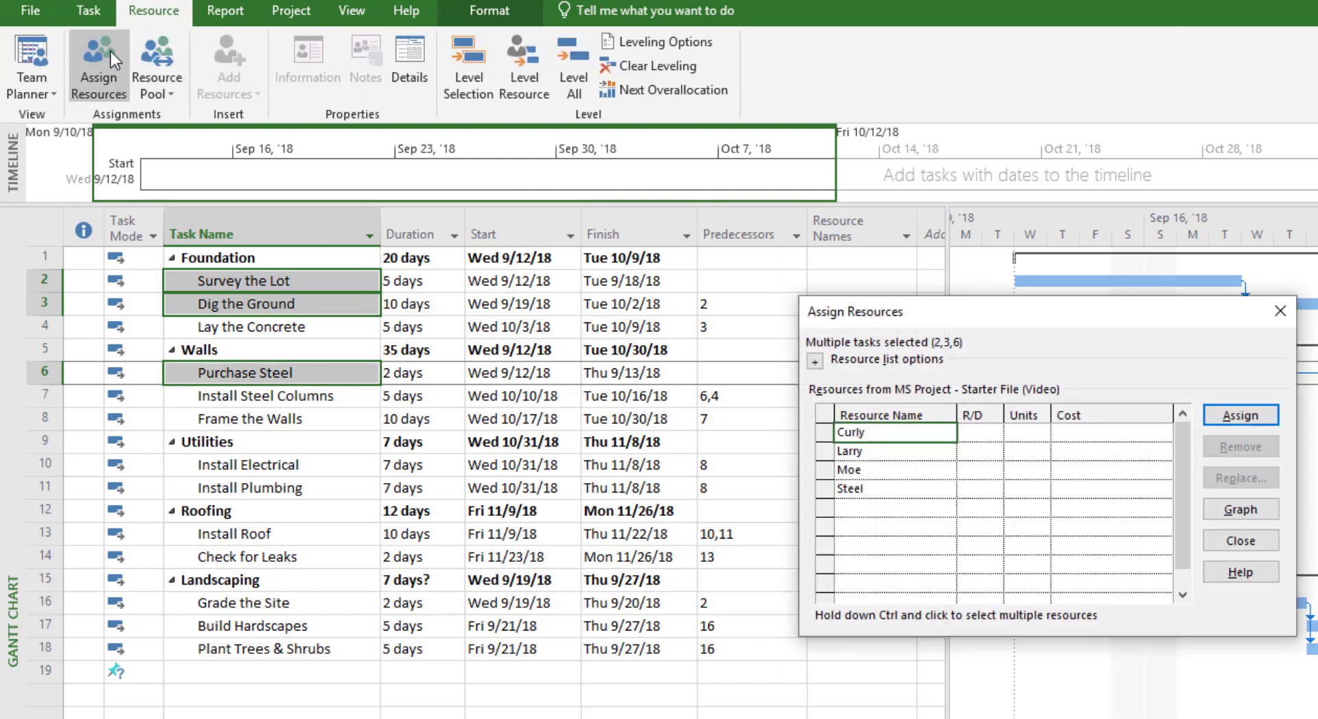
{"action": "left_click", "coordinate": [872, 455]}
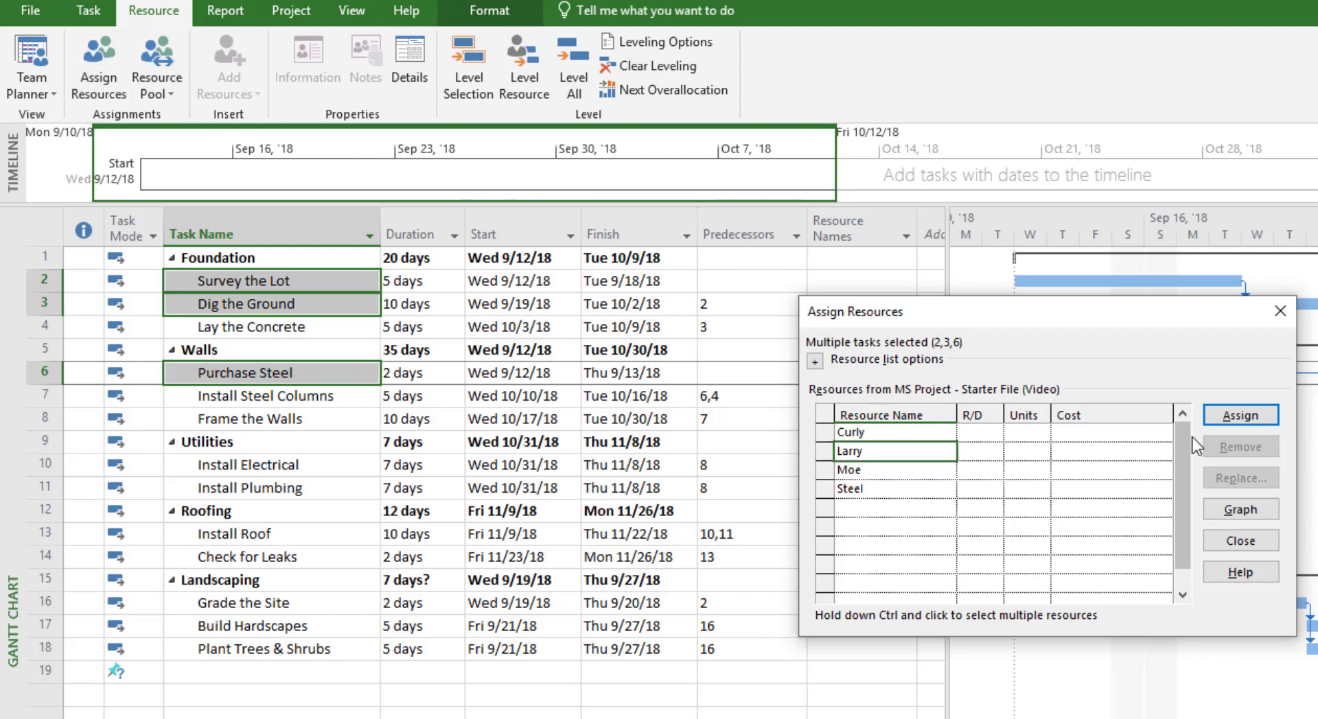
{"action": "left_click", "coordinate": [1221, 415]}
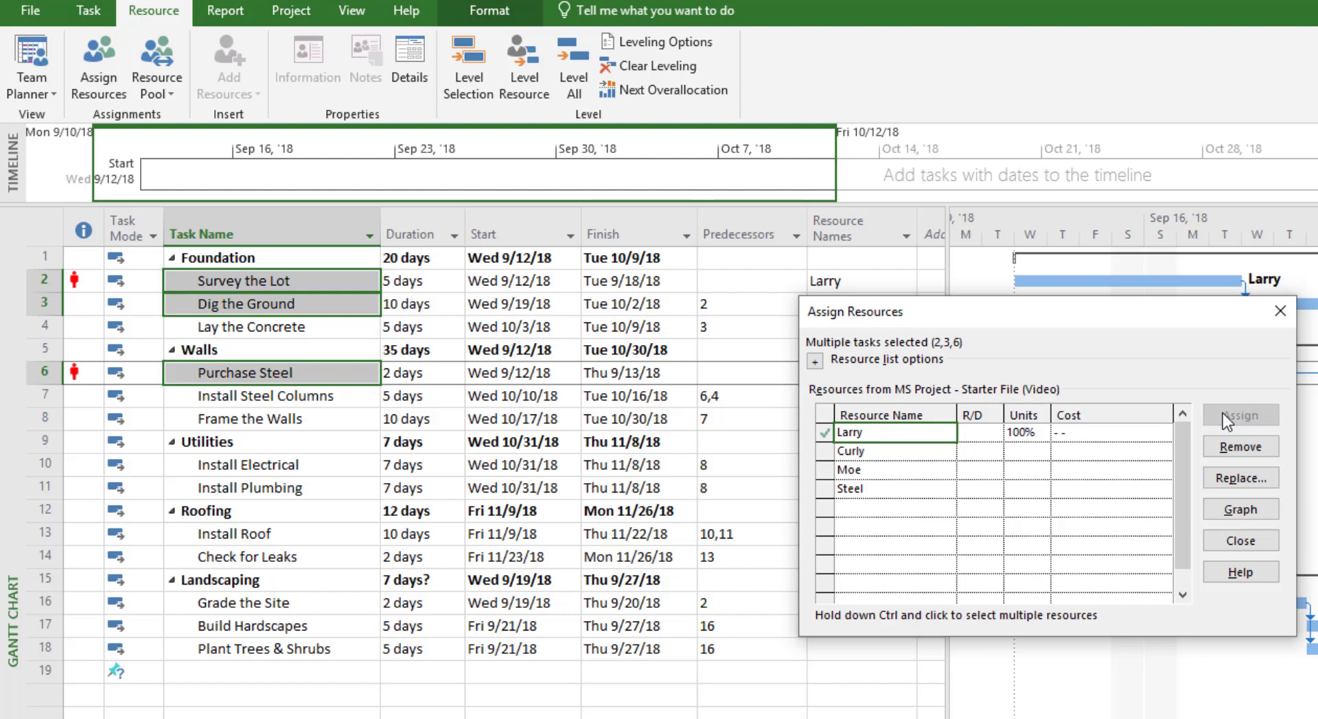
{"action": "left_click", "coordinate": [1280, 319]}
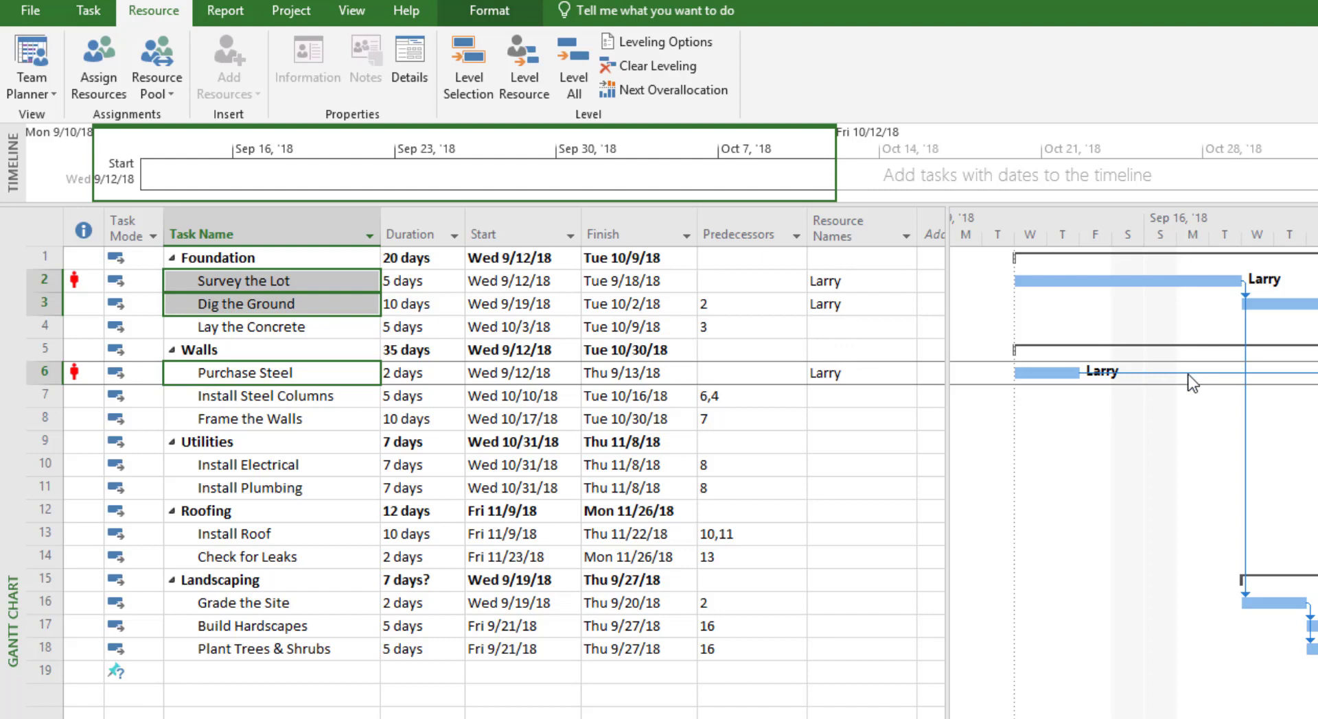
- Assign the second worker to Lay the Concrete, Install Electrical, Install Roof and Grade the Site
{"action": "left_click", "coordinate": [321, 333]}
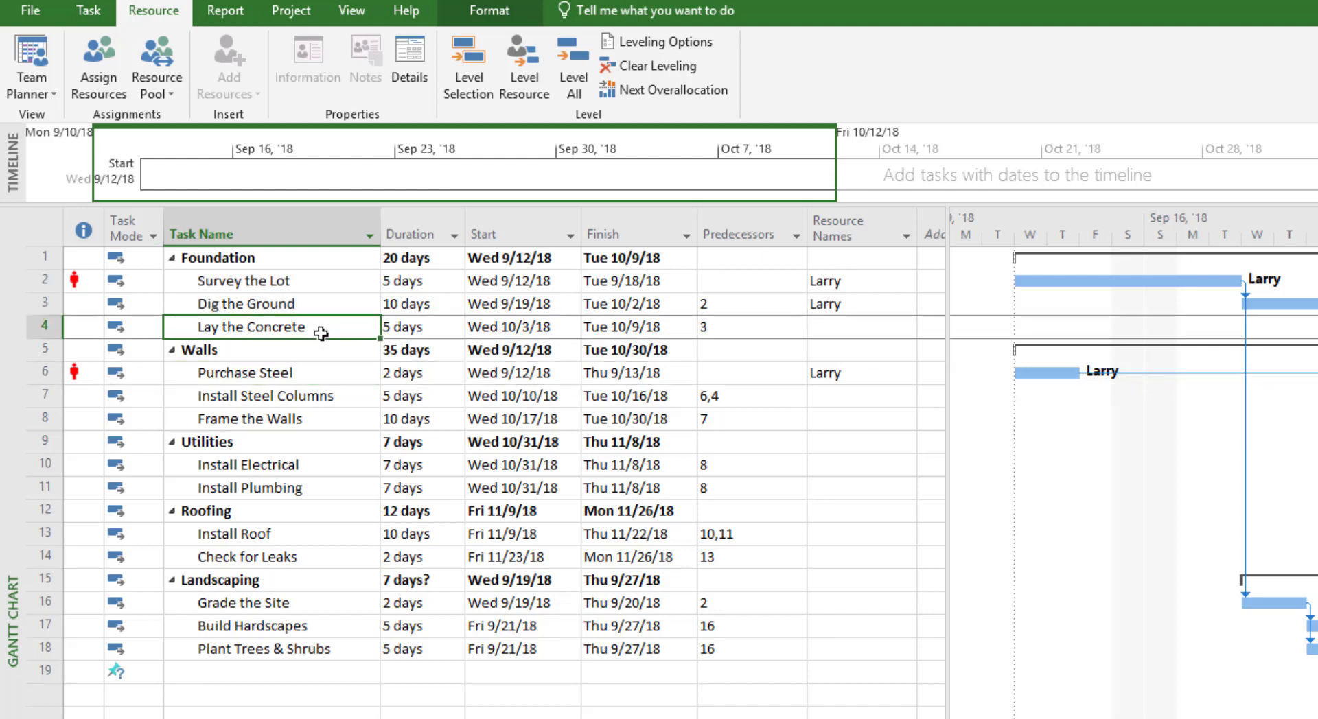
{"action": "left_click", "coordinate": [229, 465], "text": "ctrl"}
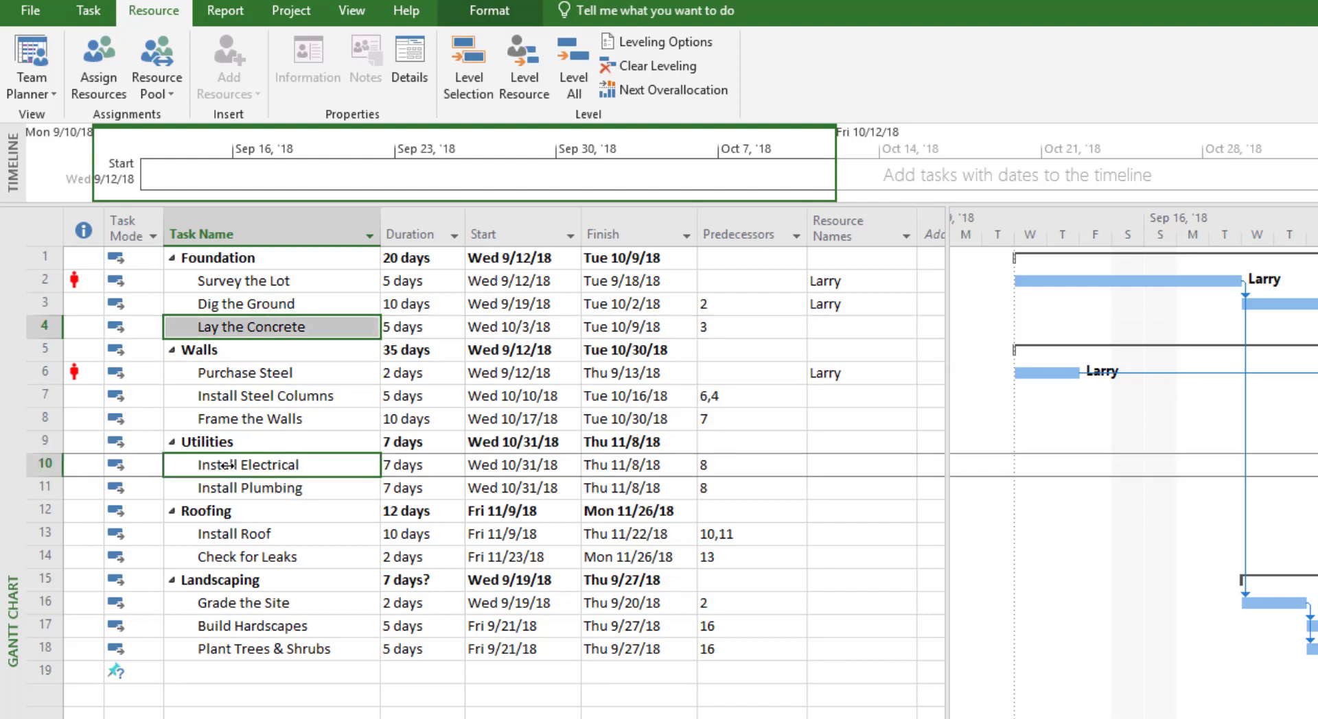
{"action": "left_click", "coordinate": [251, 536], "text": "ctrl"}
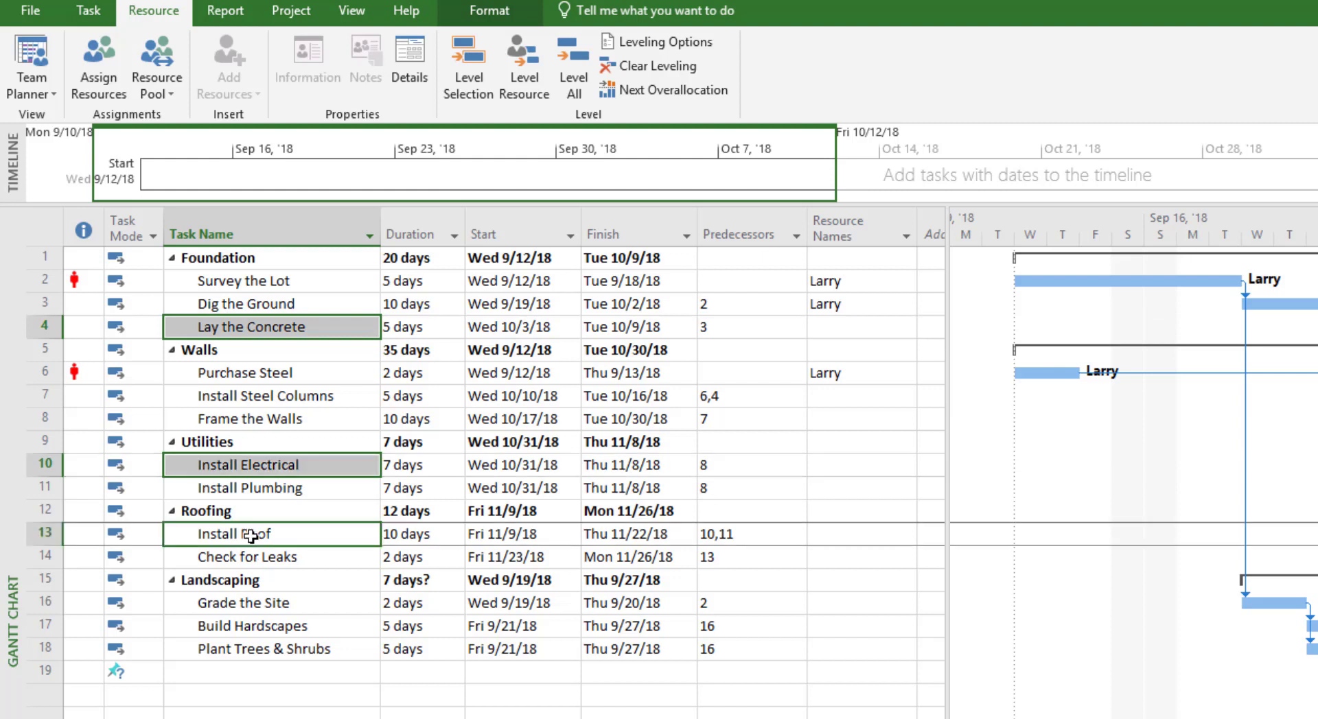
{"action": "left_click", "coordinate": [295, 604], "text": "ctrl"}
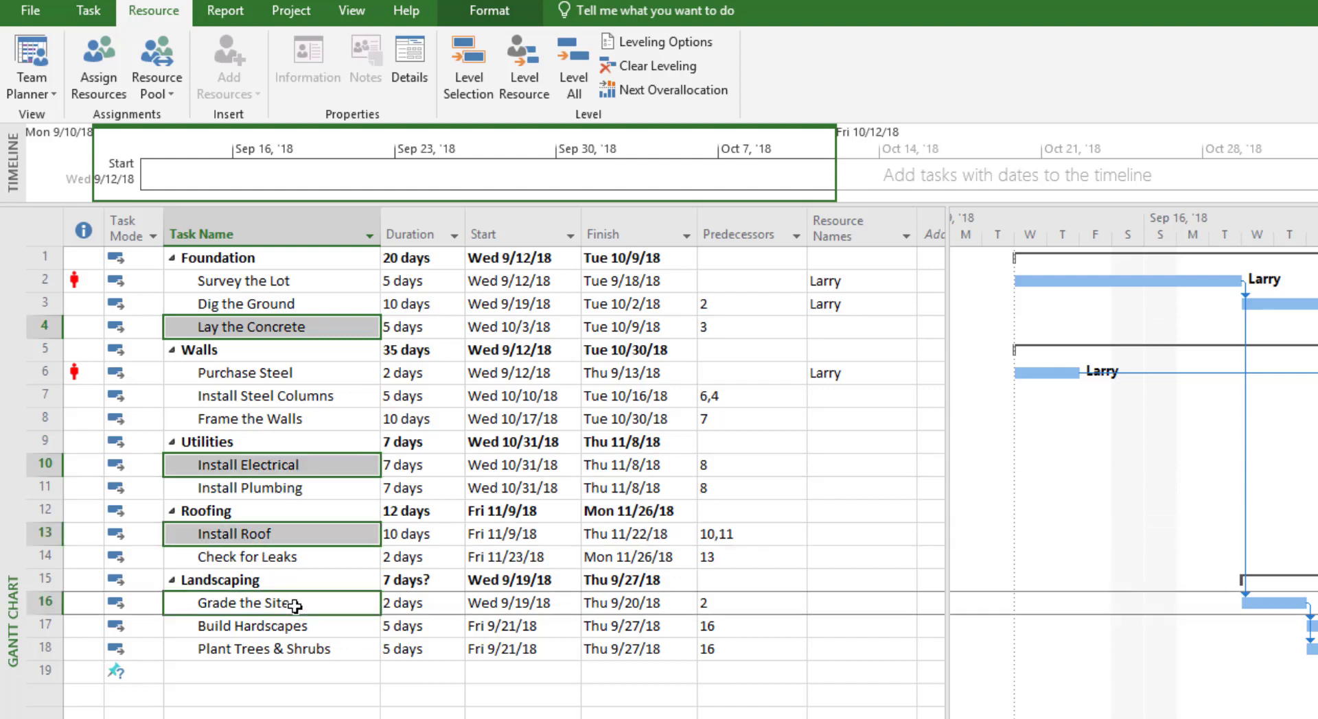
{"action": "left_click", "coordinate": [92, 61]}
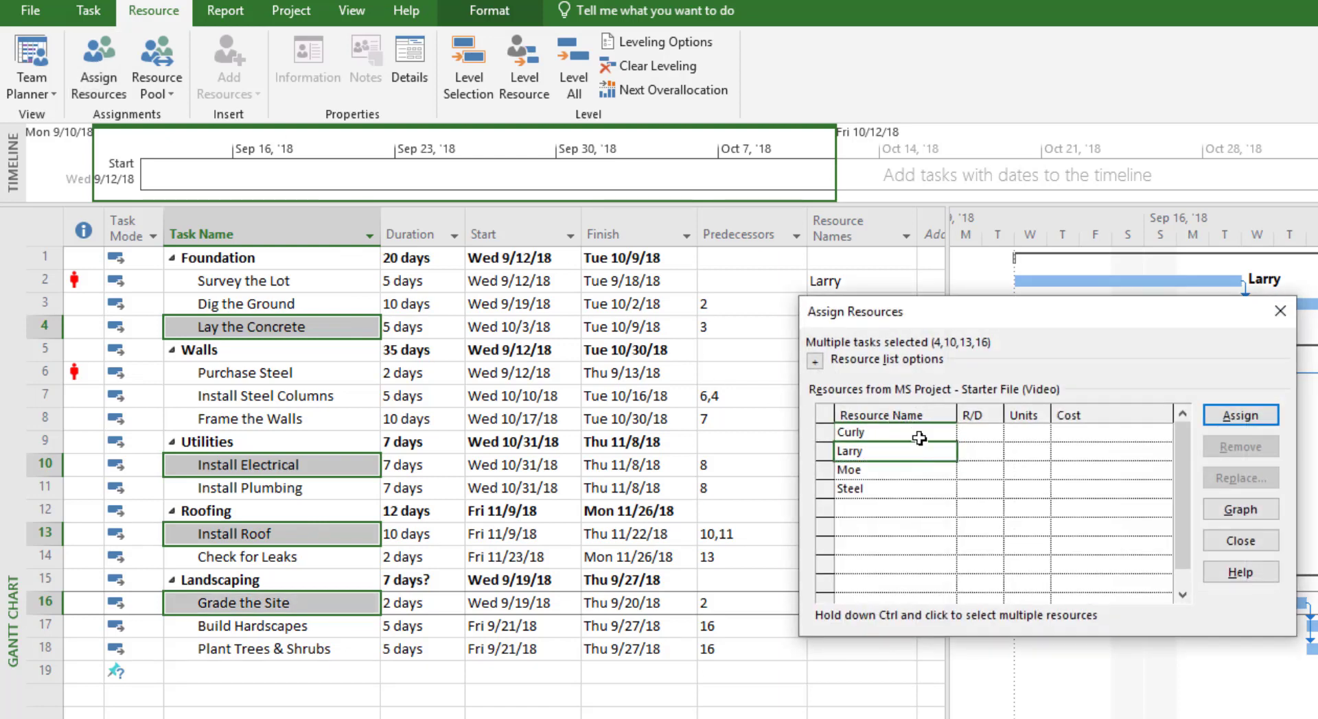
{"action": "left_click", "coordinate": [1240, 415]}
{"action": "left_click_drag", "start_coordinate": [1032, 313], "coordinate": [1122, 336]}
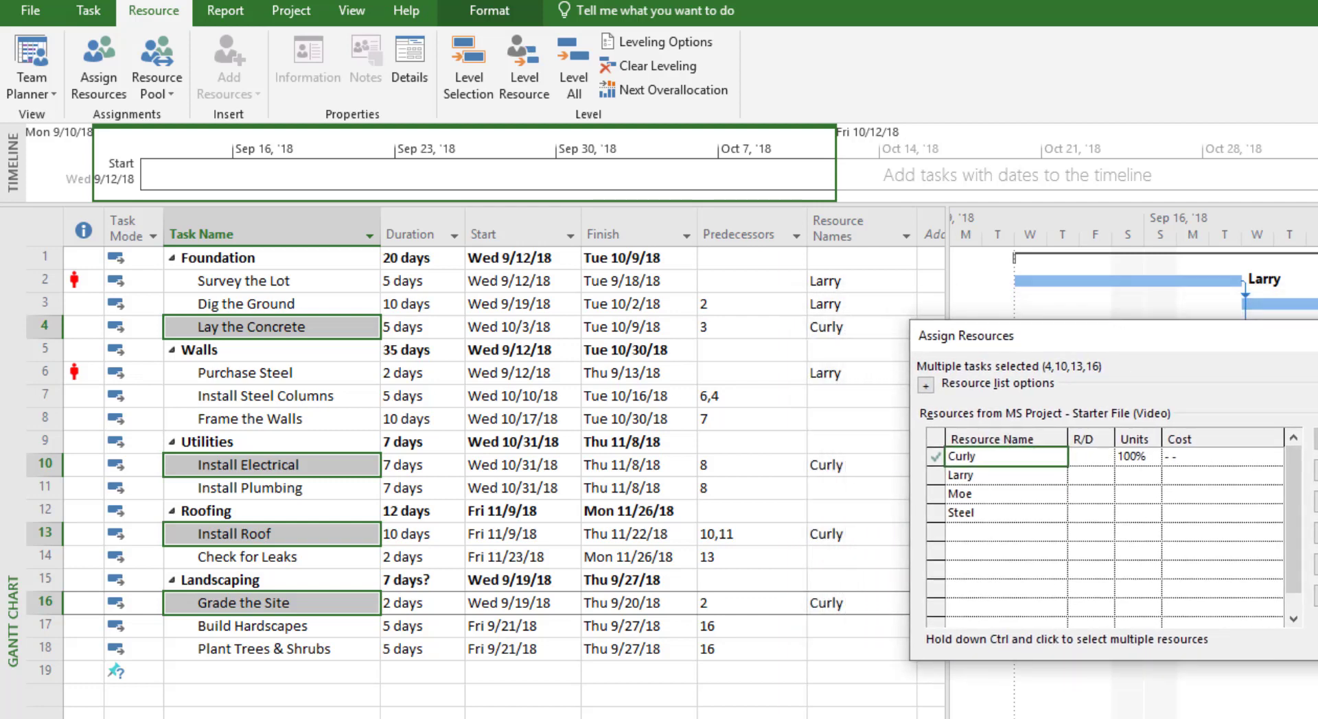
{"action": "key", "text": "Escape"}
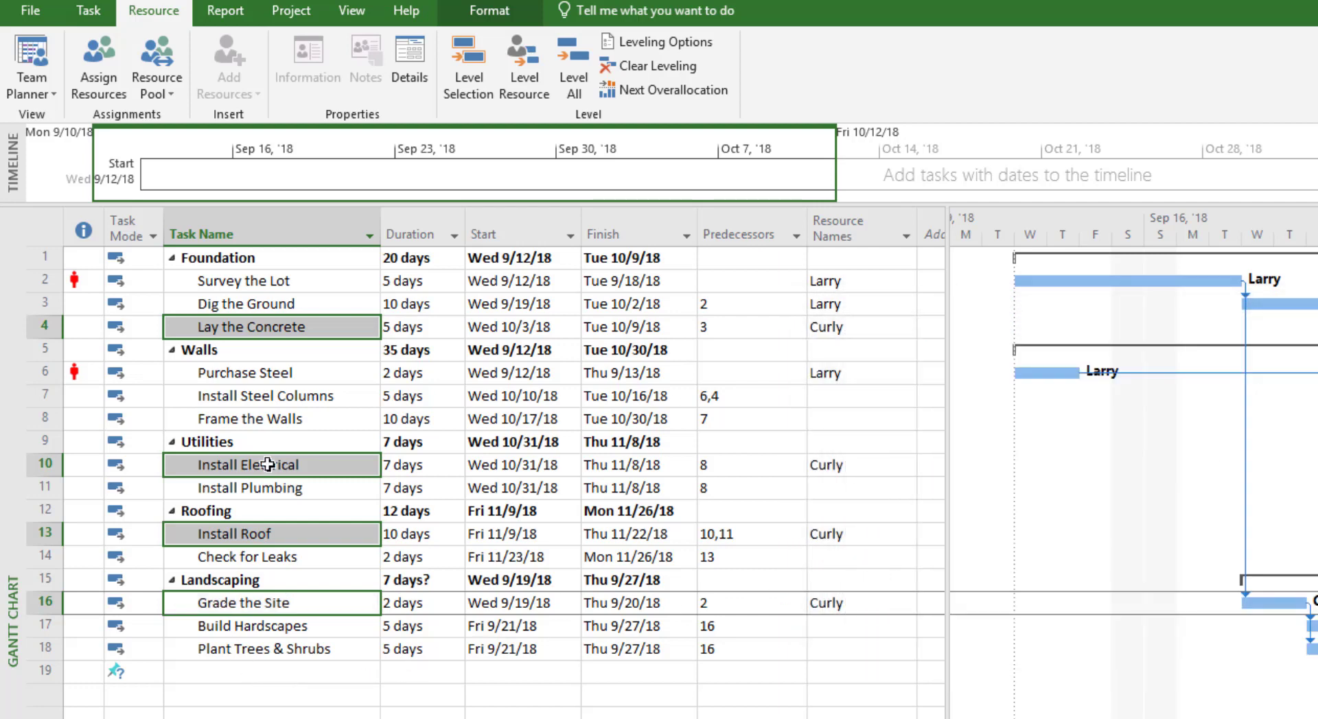
- Assign the third worker to Install Steel Columns, Frame the Walls, Install Plumbing, Check for Leaks, Build Hardscapes and Plant Trees & Shrubs
{"action": "left_click", "coordinate": [275, 395]}
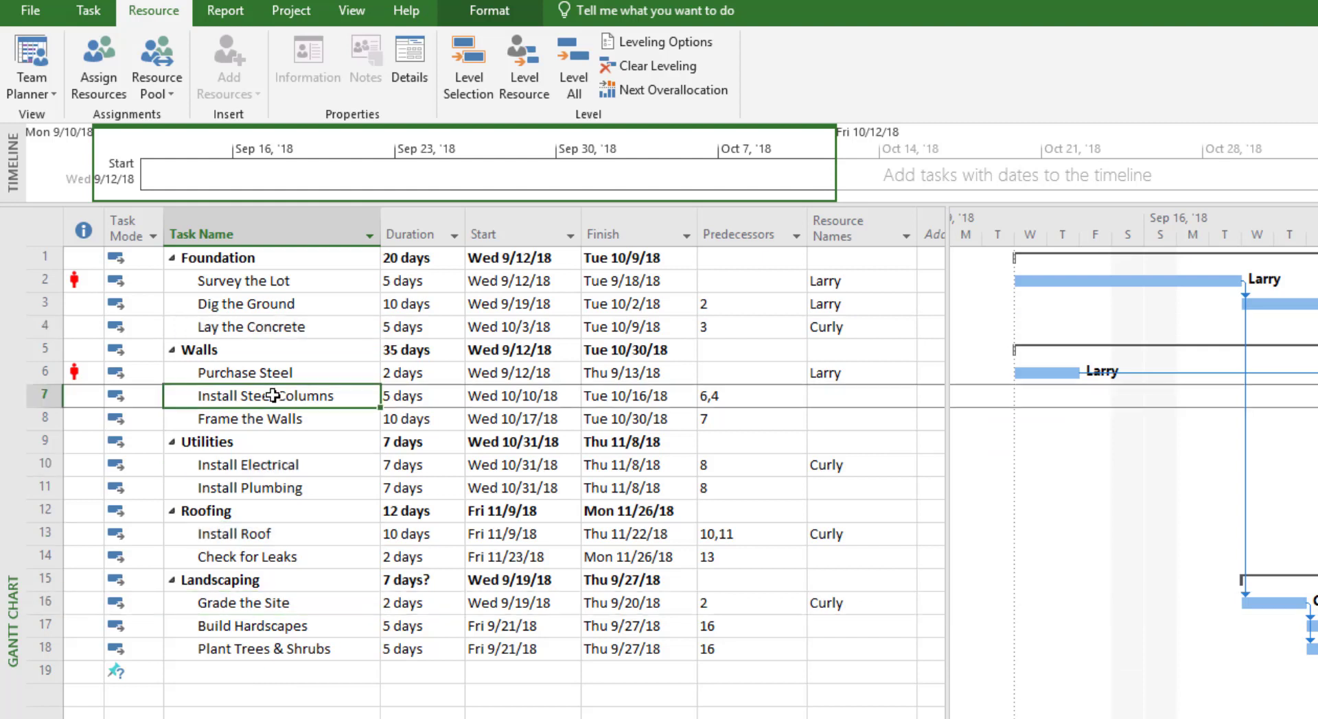
{"action": "left_click", "coordinate": [285, 416], "text": "shift"}
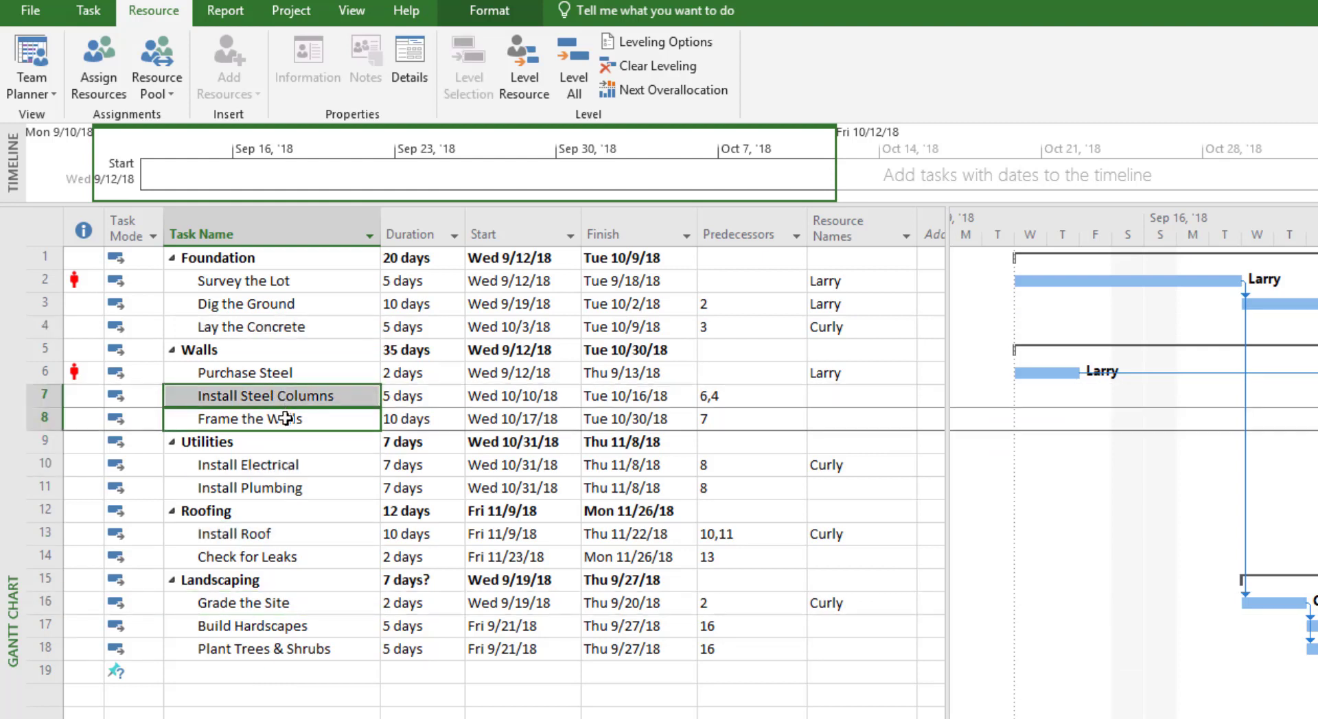
{"action": "left_click", "coordinate": [294, 489], "text": "ctrl"}
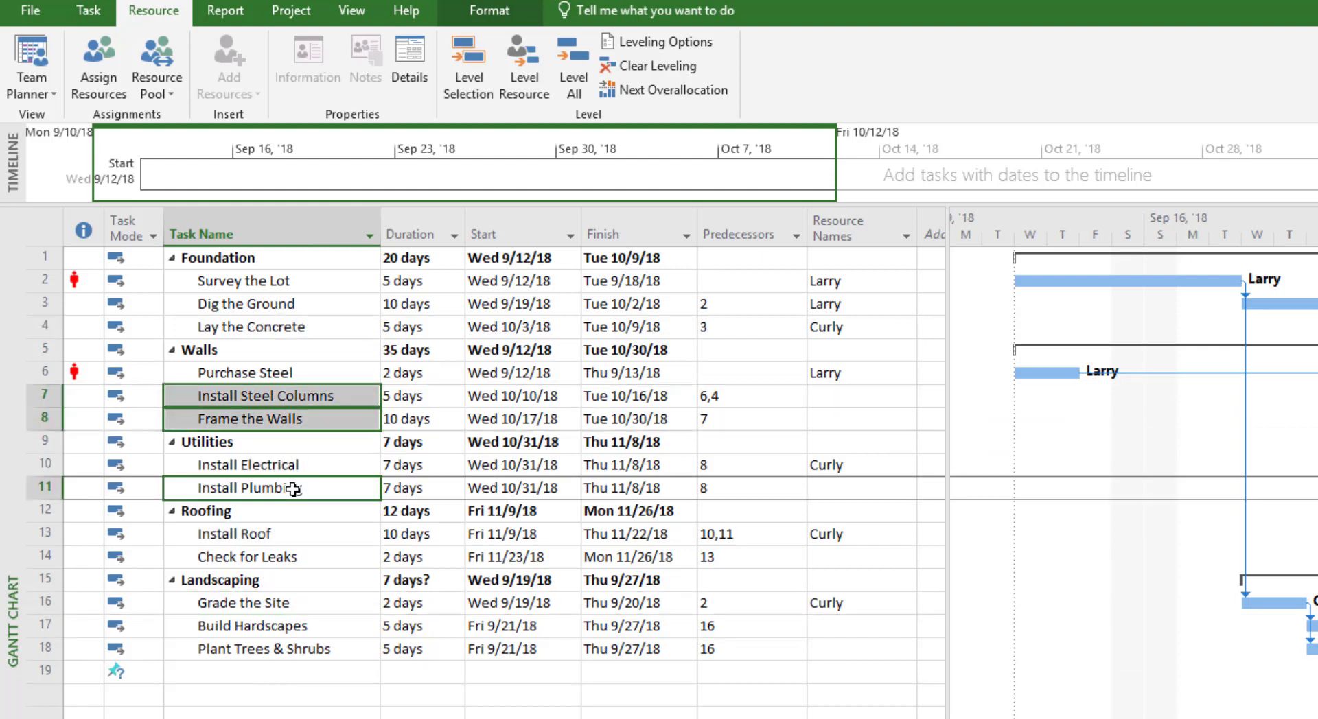
{"action": "left_click", "coordinate": [289, 554], "text": "ctrl"}
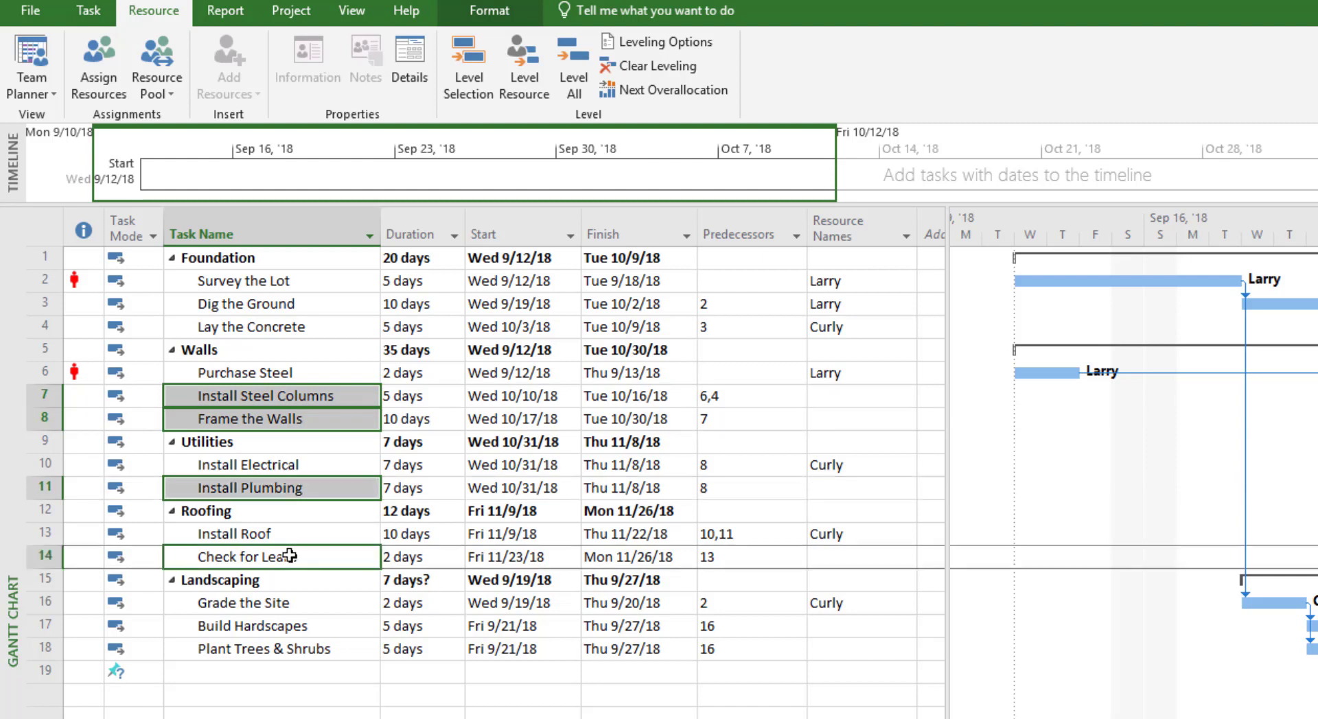
{"action": "left_click", "coordinate": [323, 628], "text": "ctrl"}
{"action": "left_click", "coordinate": [323, 649], "text": "ctrl"}
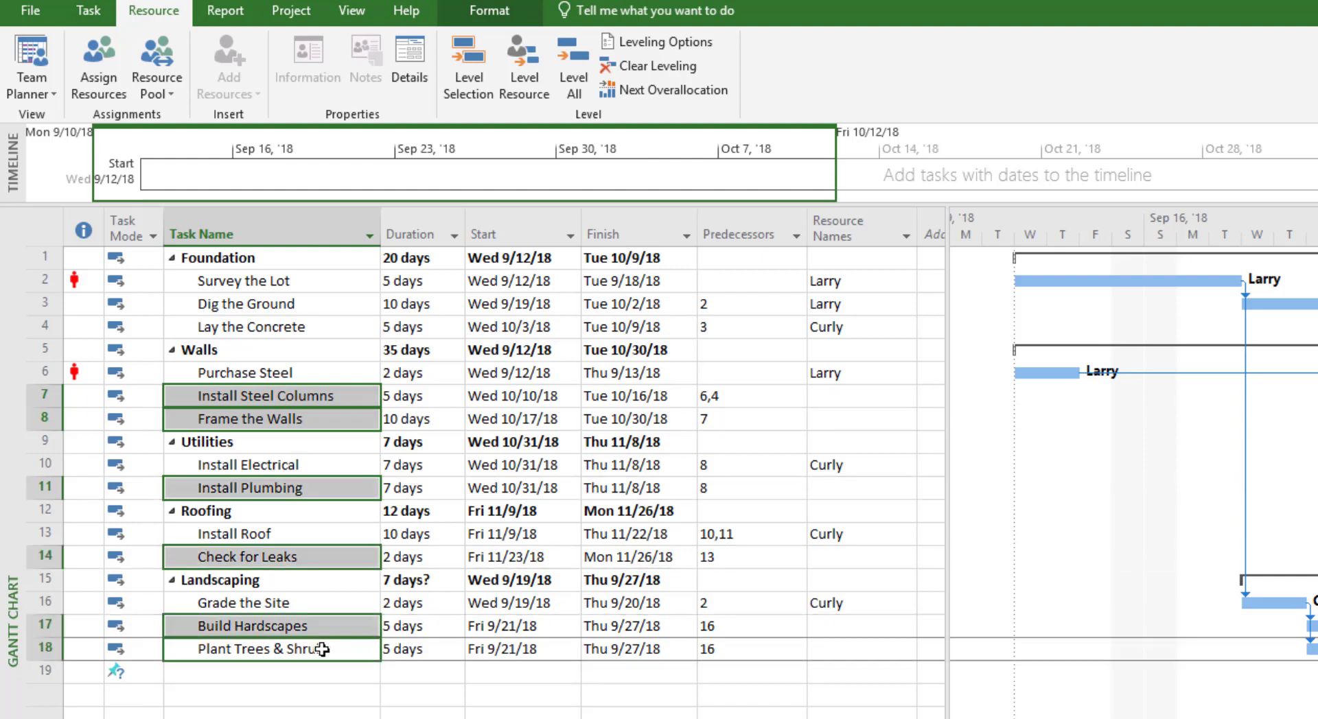
{"action": "left_click", "coordinate": [97, 64]}
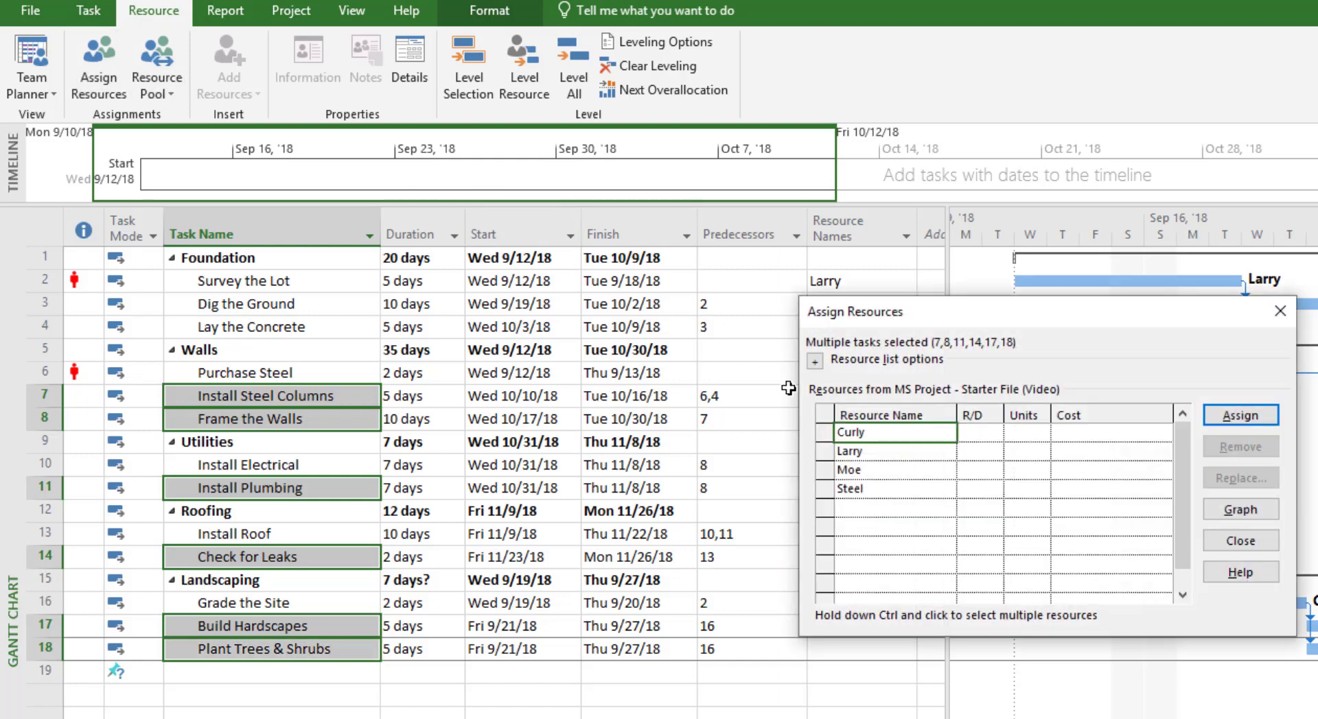
{"action": "left_click", "coordinate": [857, 469]}
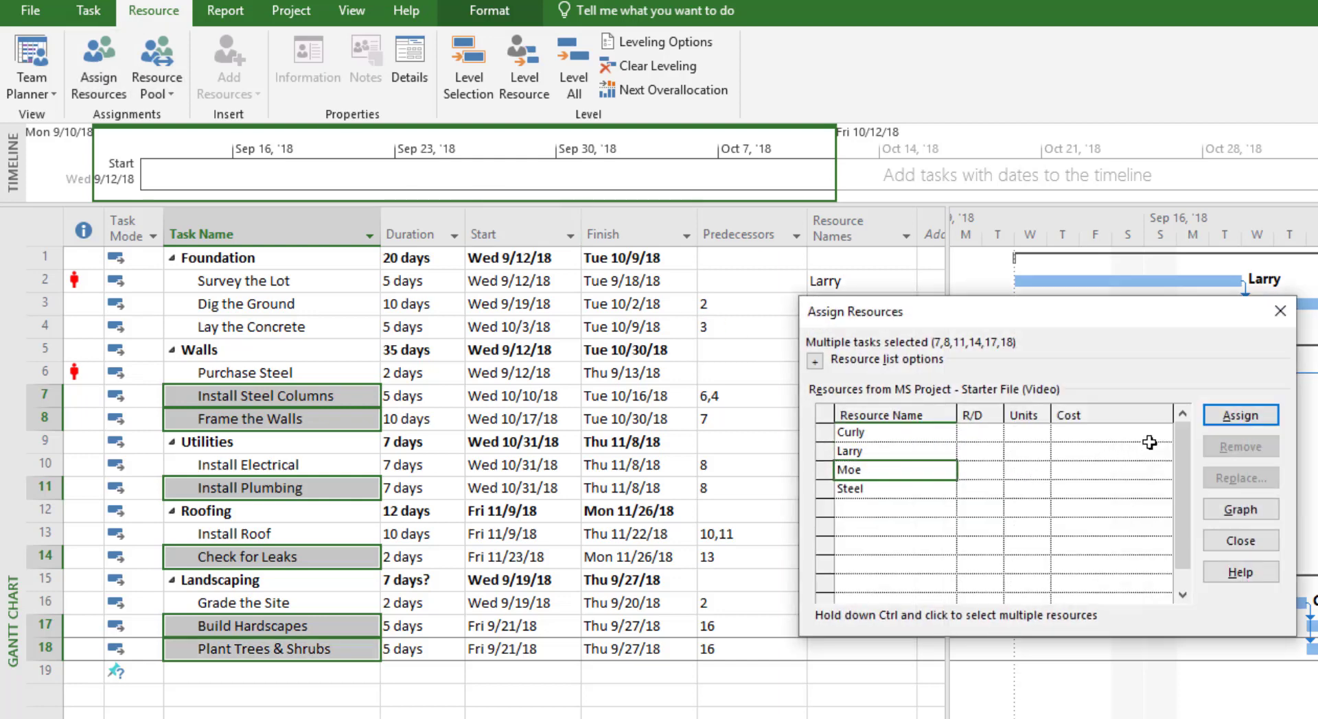
{"action": "left_click", "coordinate": [1221, 416]}
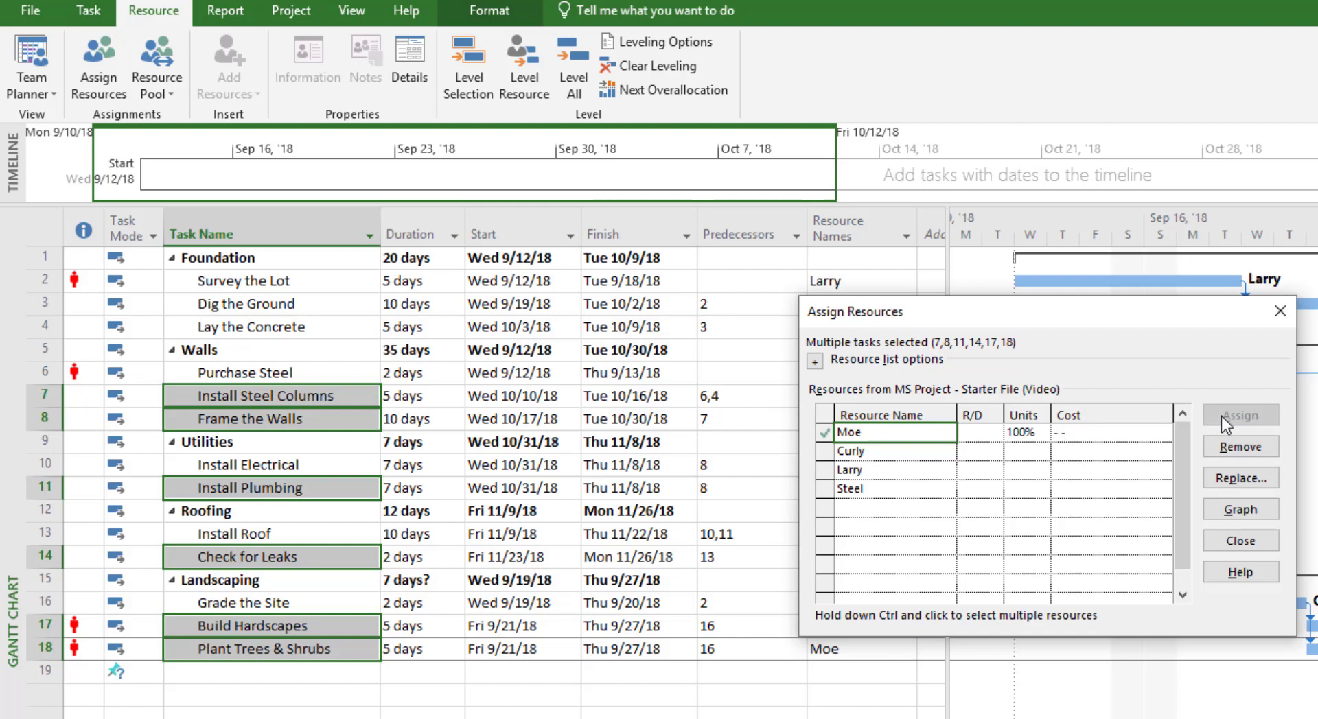
{"action": "left_click", "coordinate": [1279, 312]}
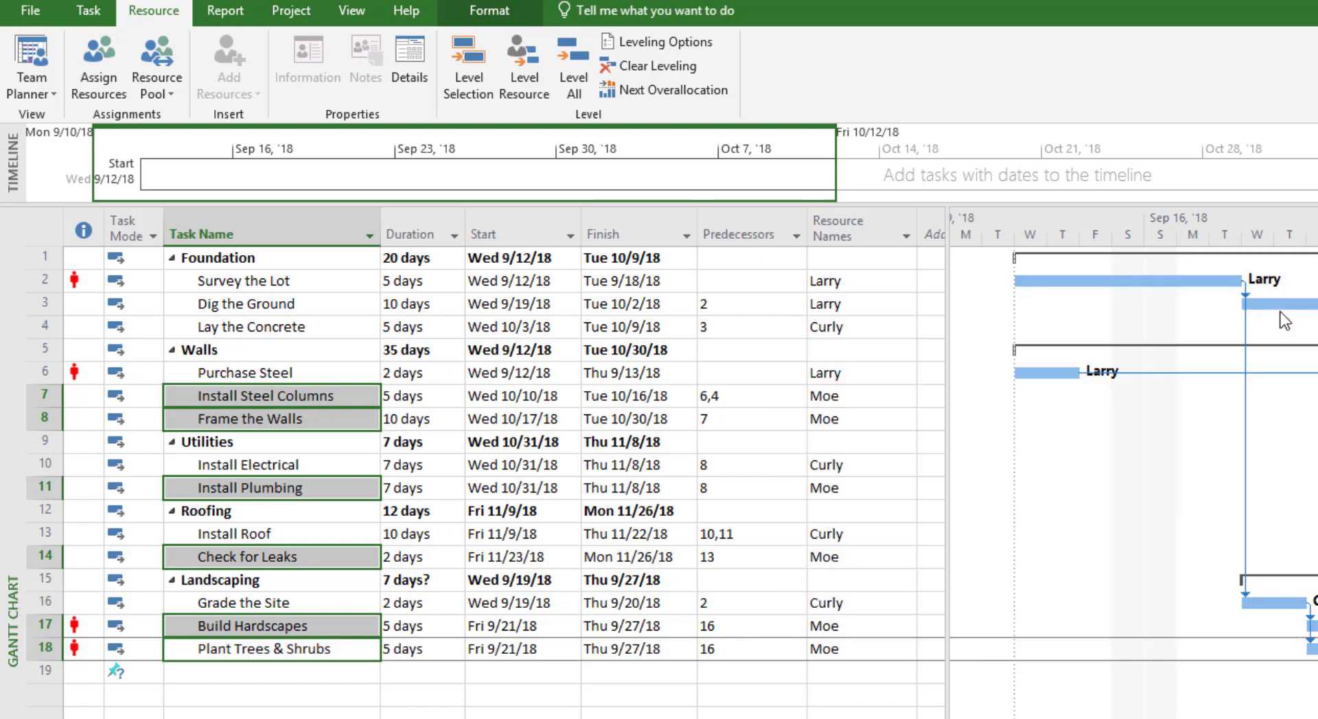
- Add Steel to the resources of the Purchase Steel task, keeping its assigned worker
{"action": "left_click", "coordinate": [868, 356]}
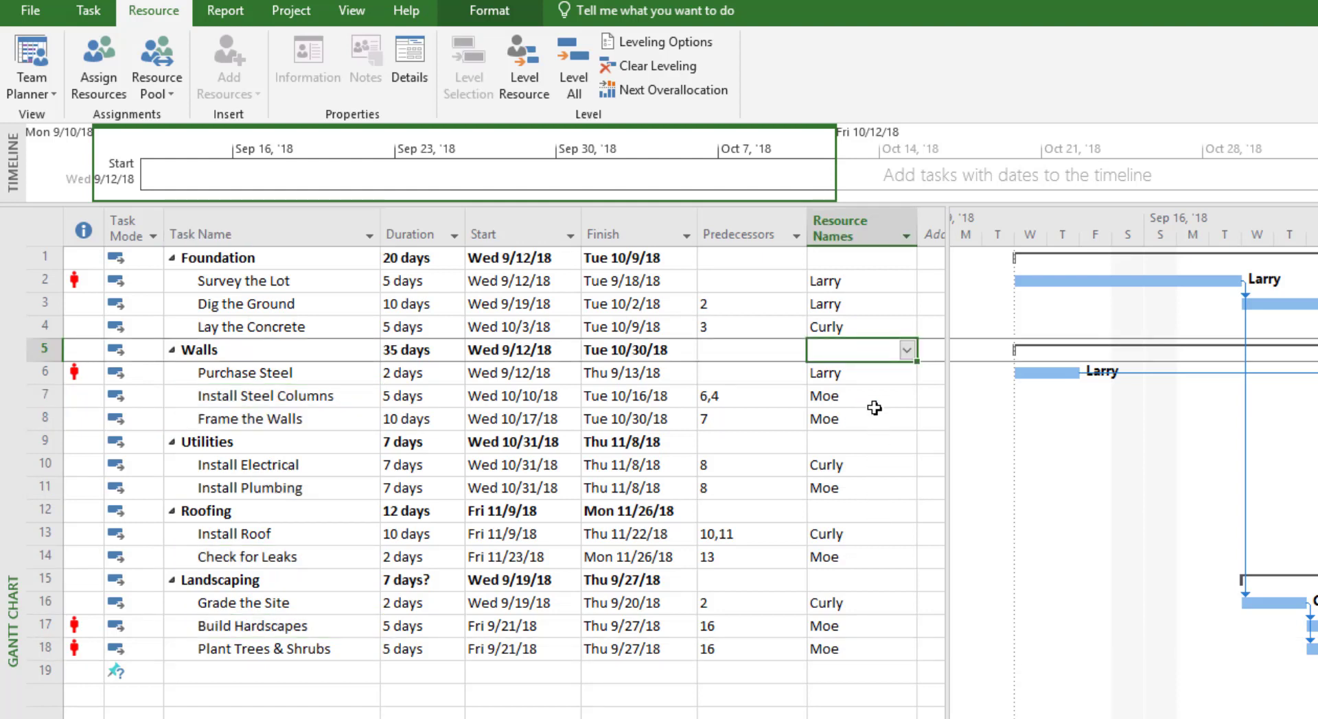
{"action": "left_click", "coordinate": [873, 371]}
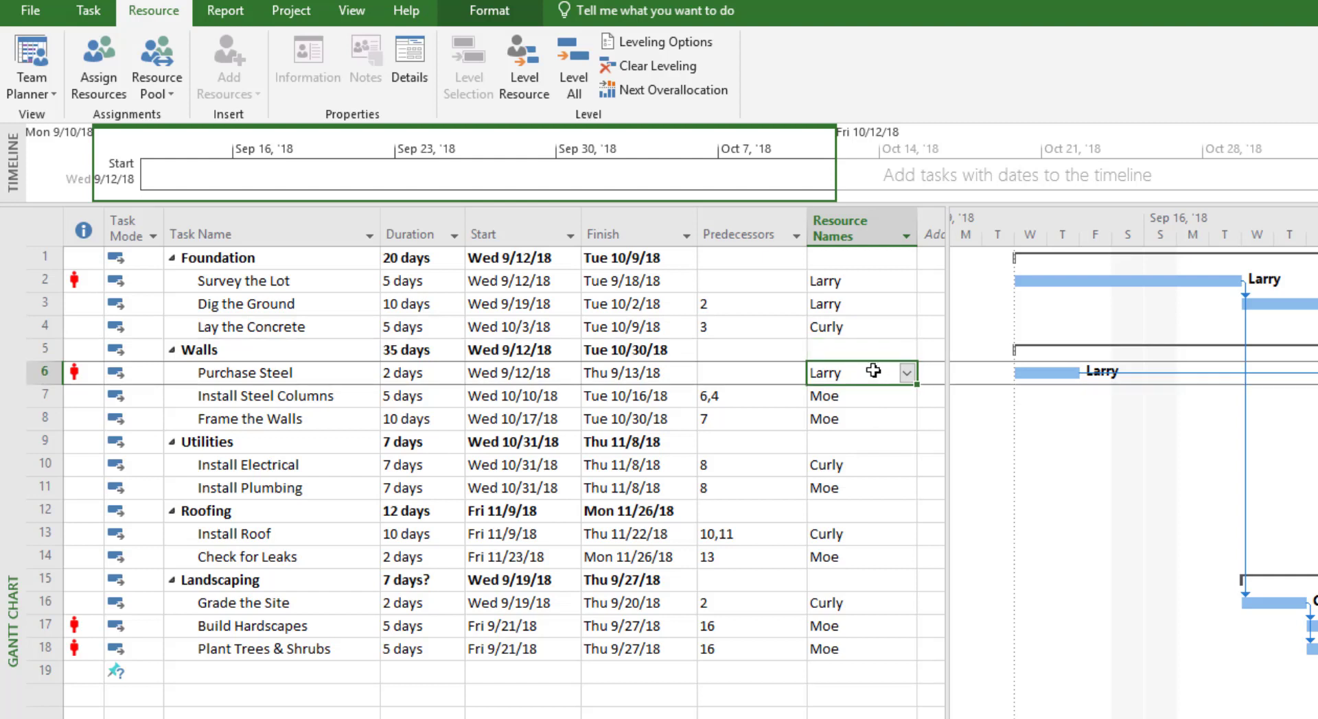
{"action": "left_click", "coordinate": [907, 374]}
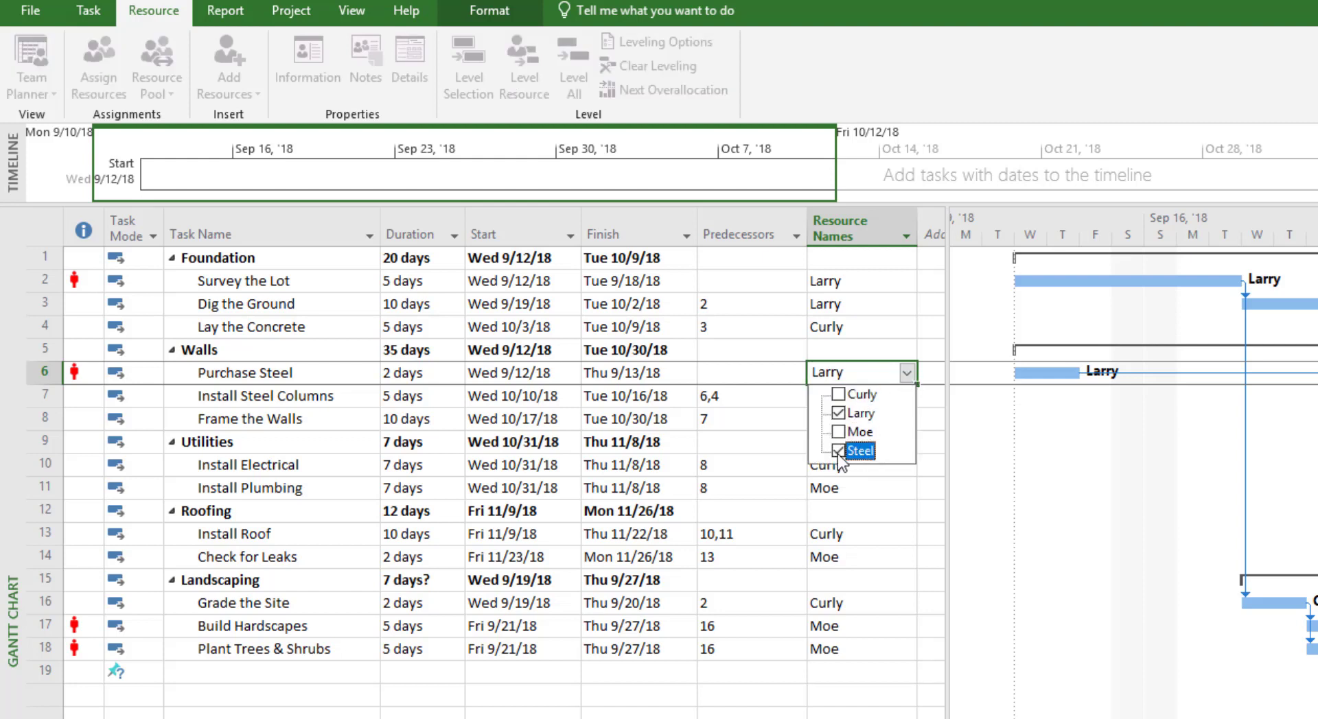
{"action": "left_click", "coordinate": [744, 410]}
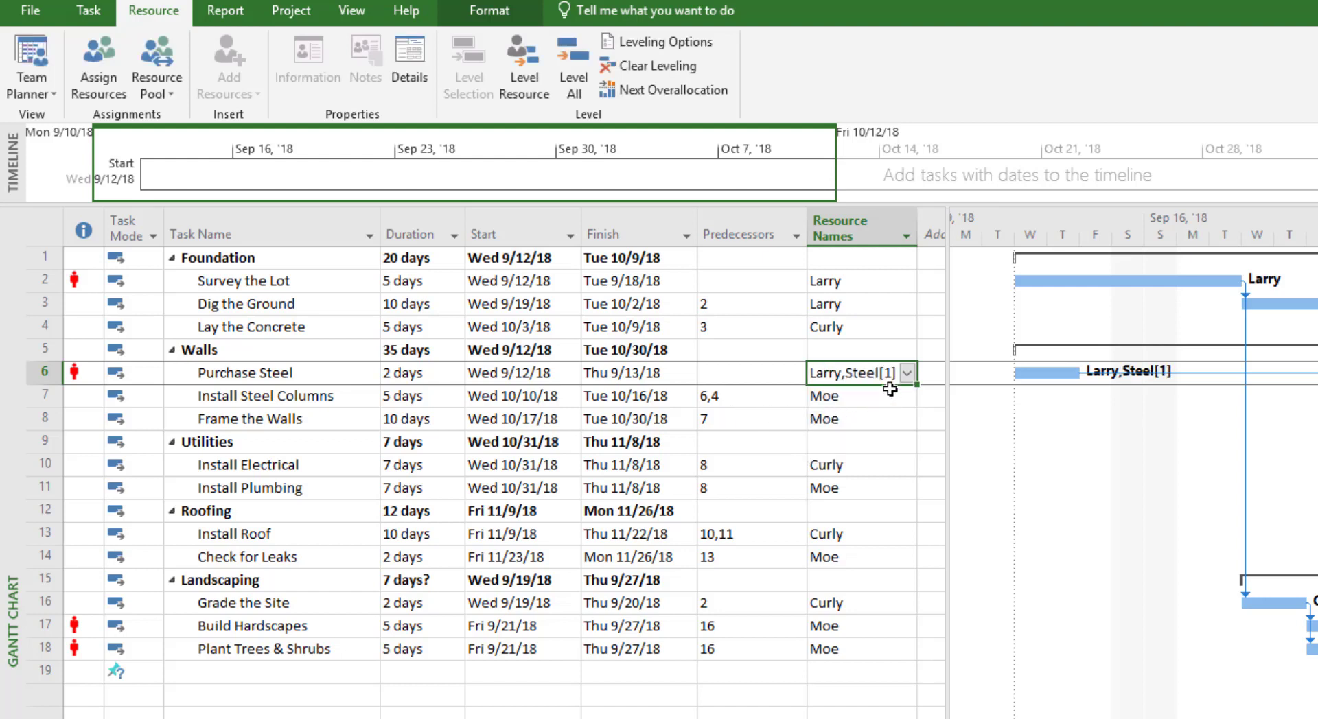
- Set the Steel units to 10 in the Purchase Steel task's resource assignments
{"action": "double_click", "coordinate": [291, 375]}
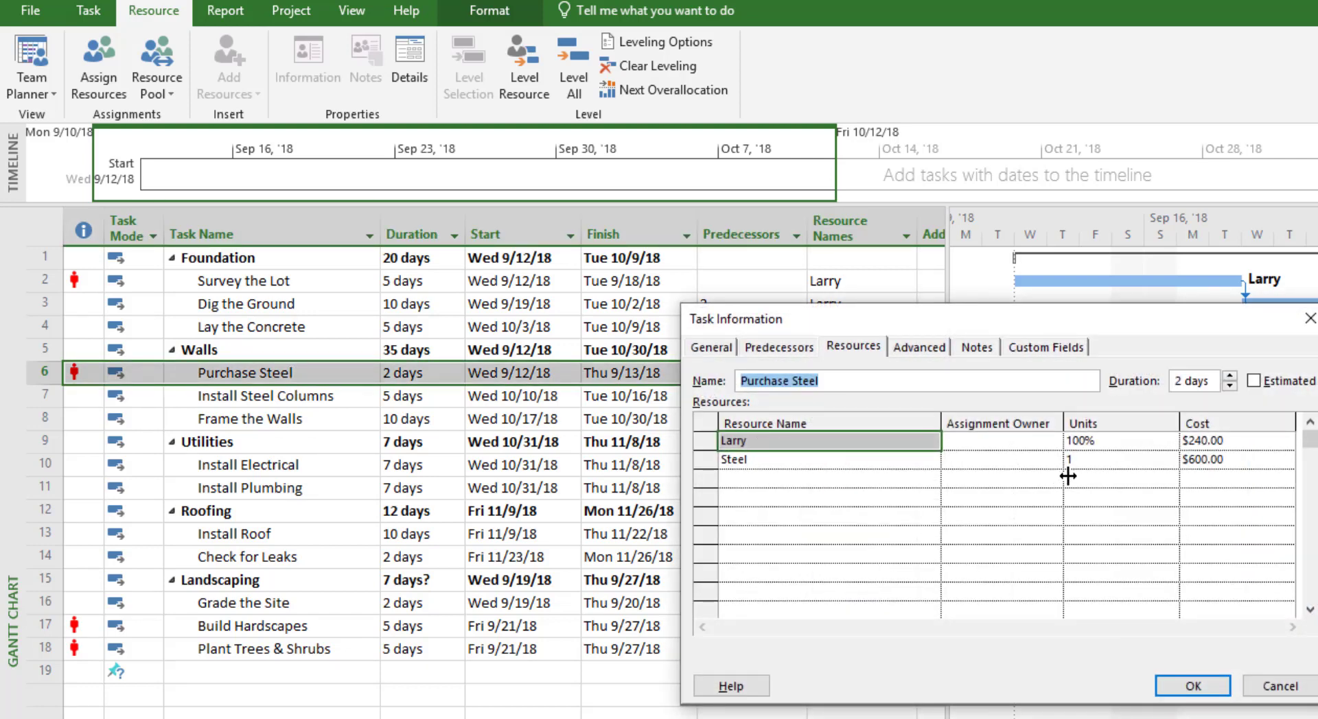
{"action": "left_click", "coordinate": [1091, 464]}
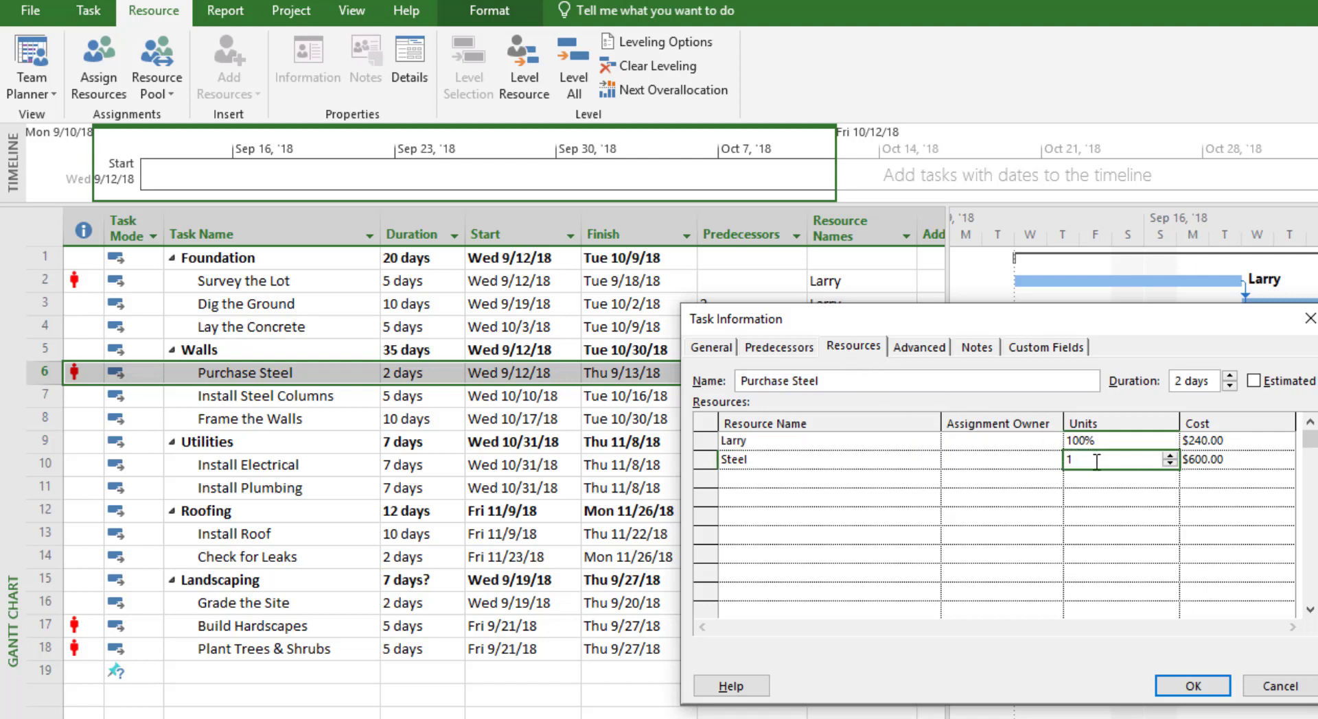
{"action": "type", "text": "120"}
{"action": "key", "text": "BackSpace"}
{"action": "key", "text": "BackSpace"}
{"action": "type", "text": "0"}
{"action": "left_click", "coordinate": [1180, 688]}
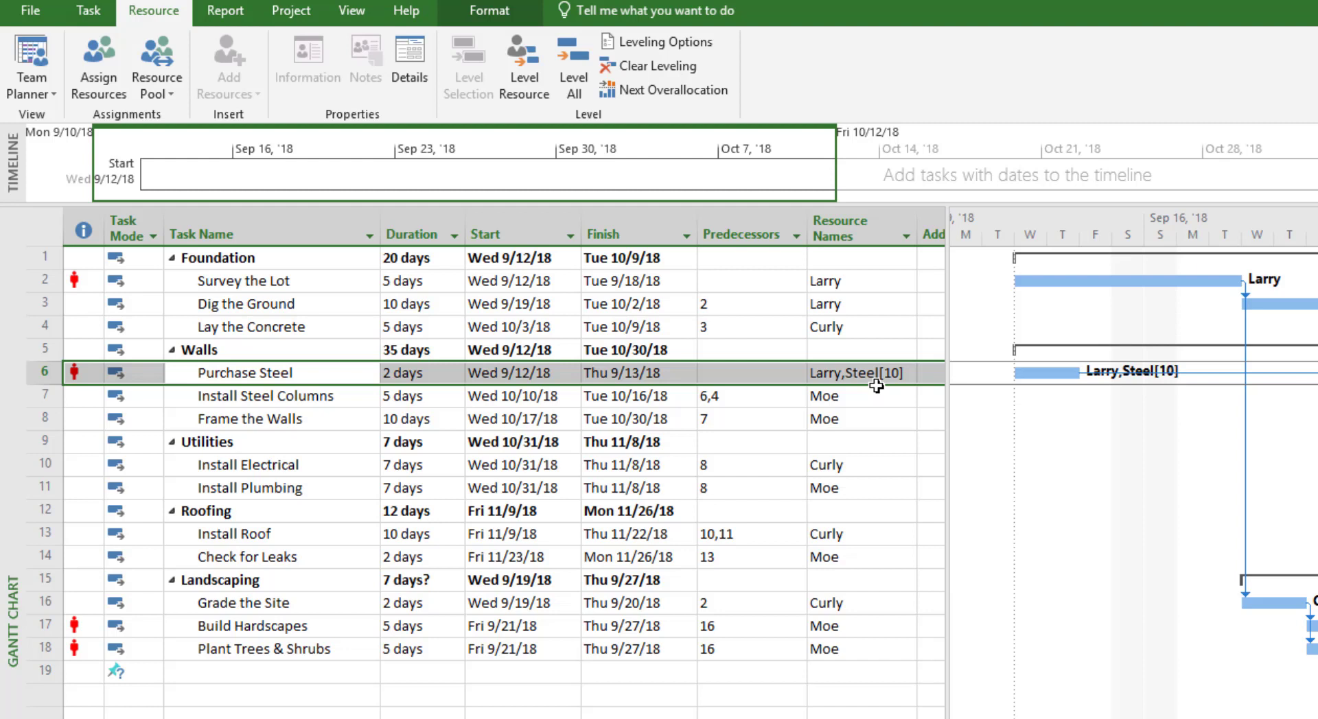
- Check the tasks flagged as overallocated and level all resources across the project
{"action": "left_click", "coordinate": [81, 373]}
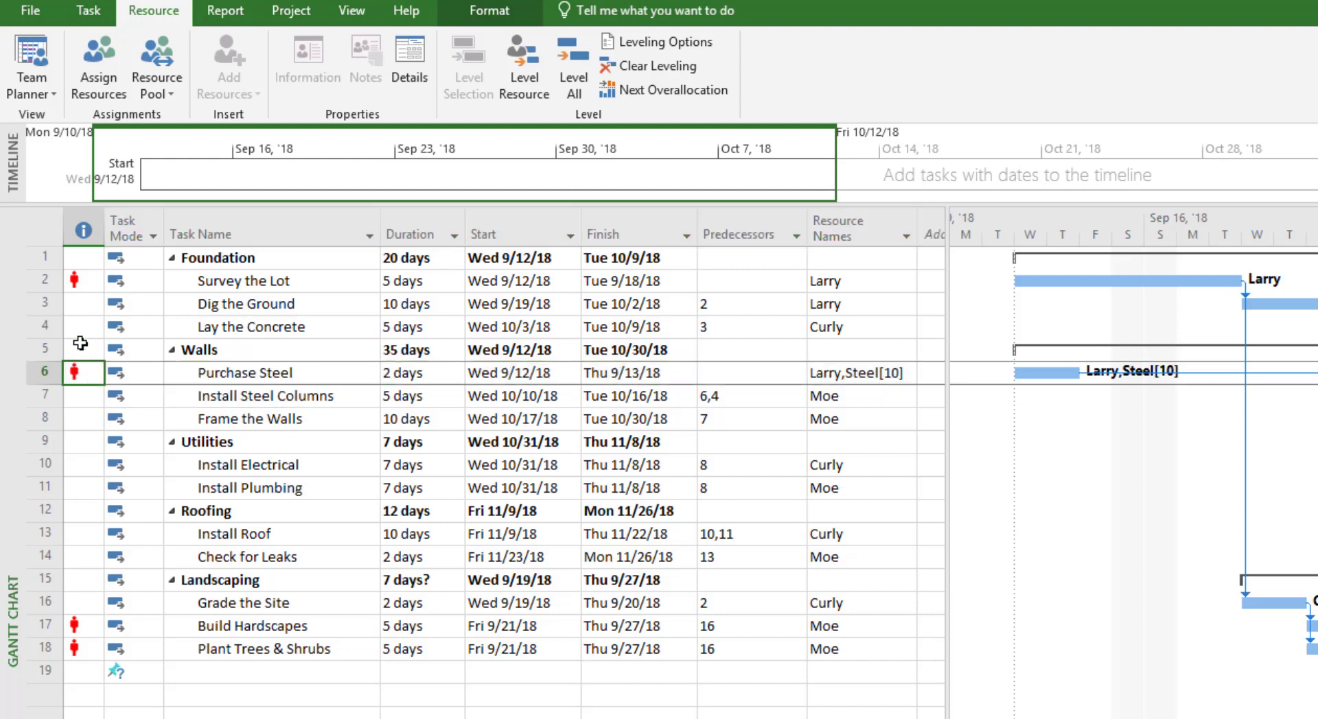
{"action": "left_click", "coordinate": [79, 282]}
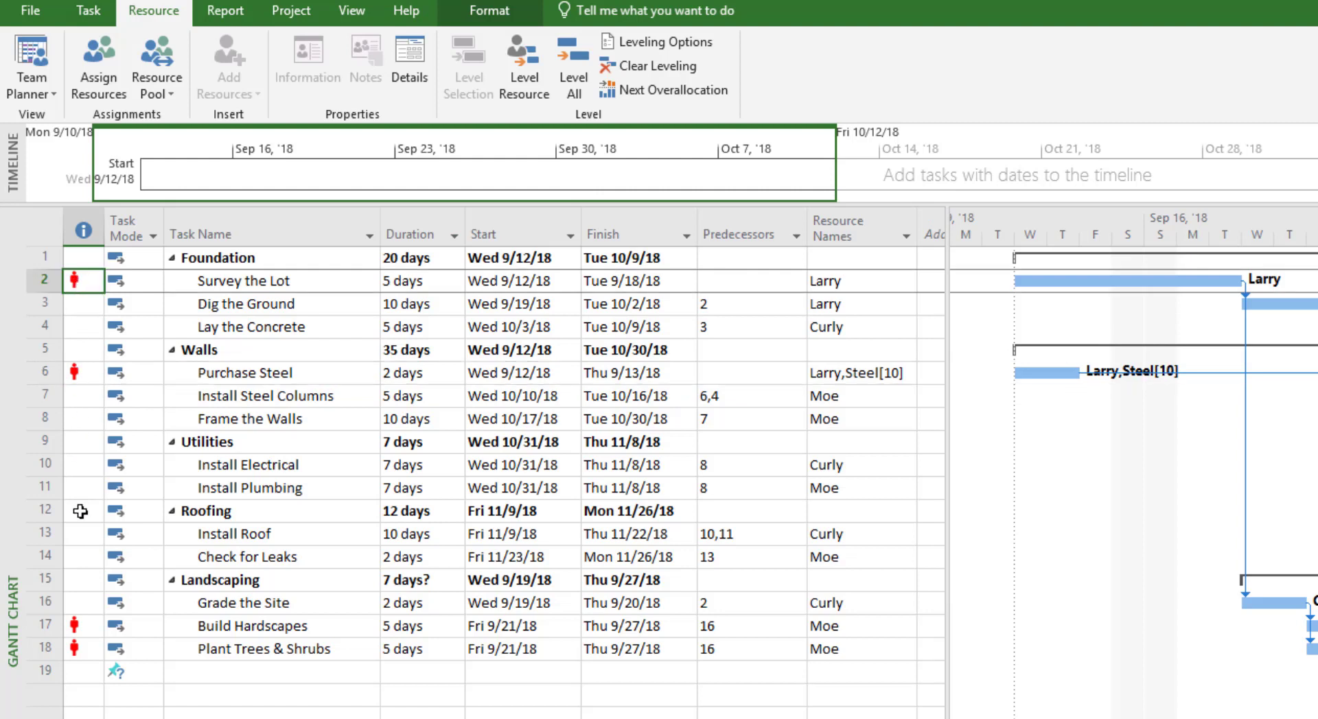
{"action": "left_click", "coordinate": [74, 627]}
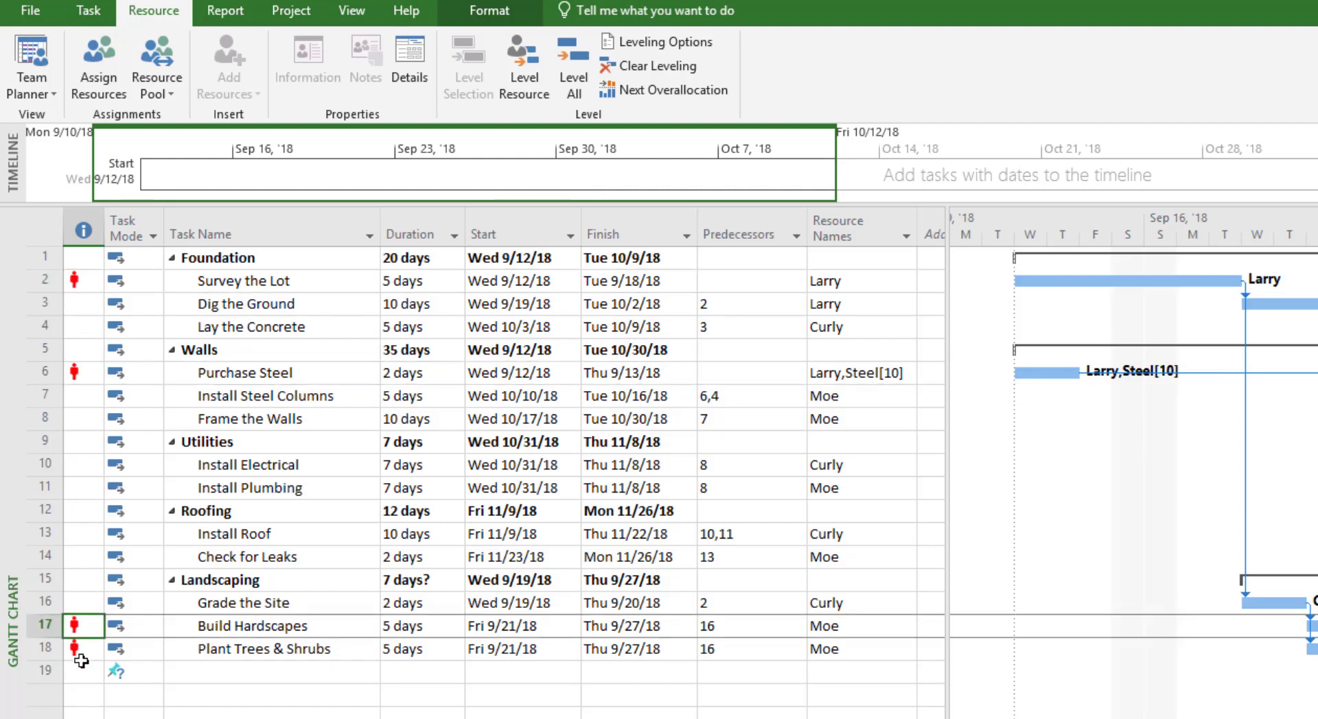
{"action": "left_click", "coordinate": [79, 653]}
{"action": "mouse_move", "coordinate": [80, 656]}
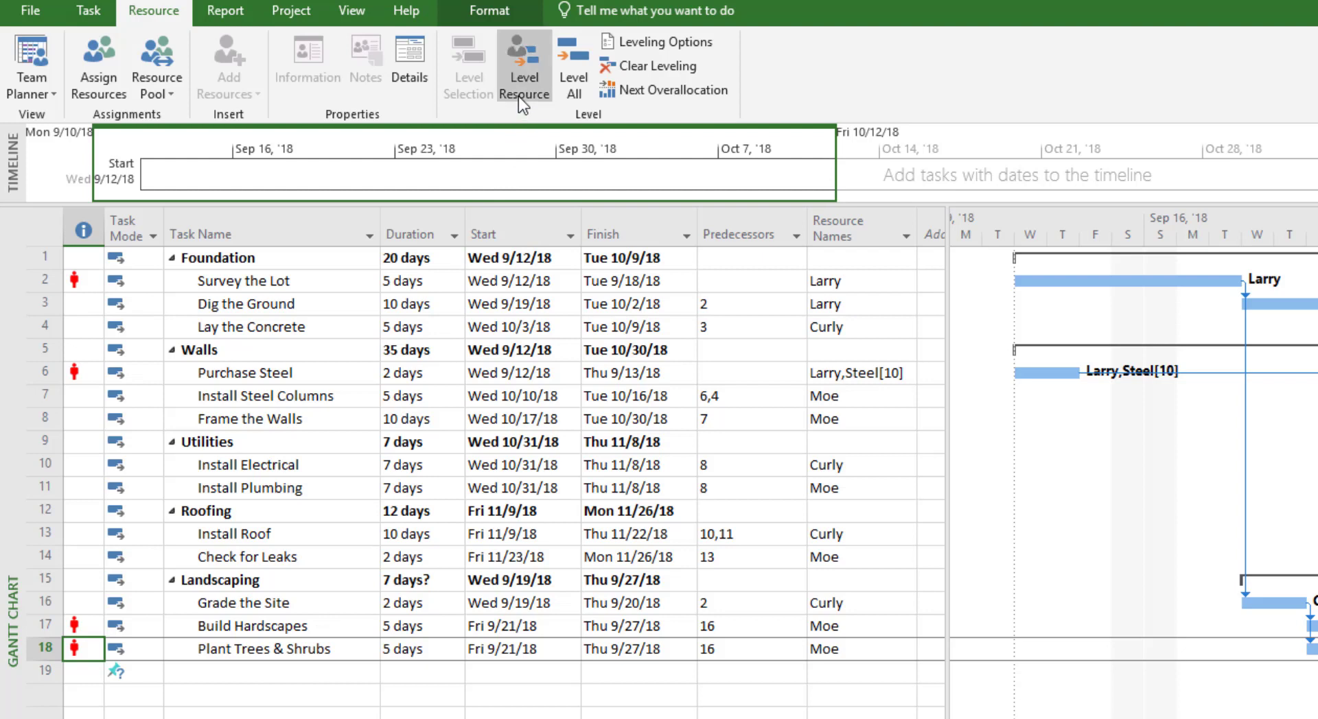
{"action": "left_click", "coordinate": [569, 90]}
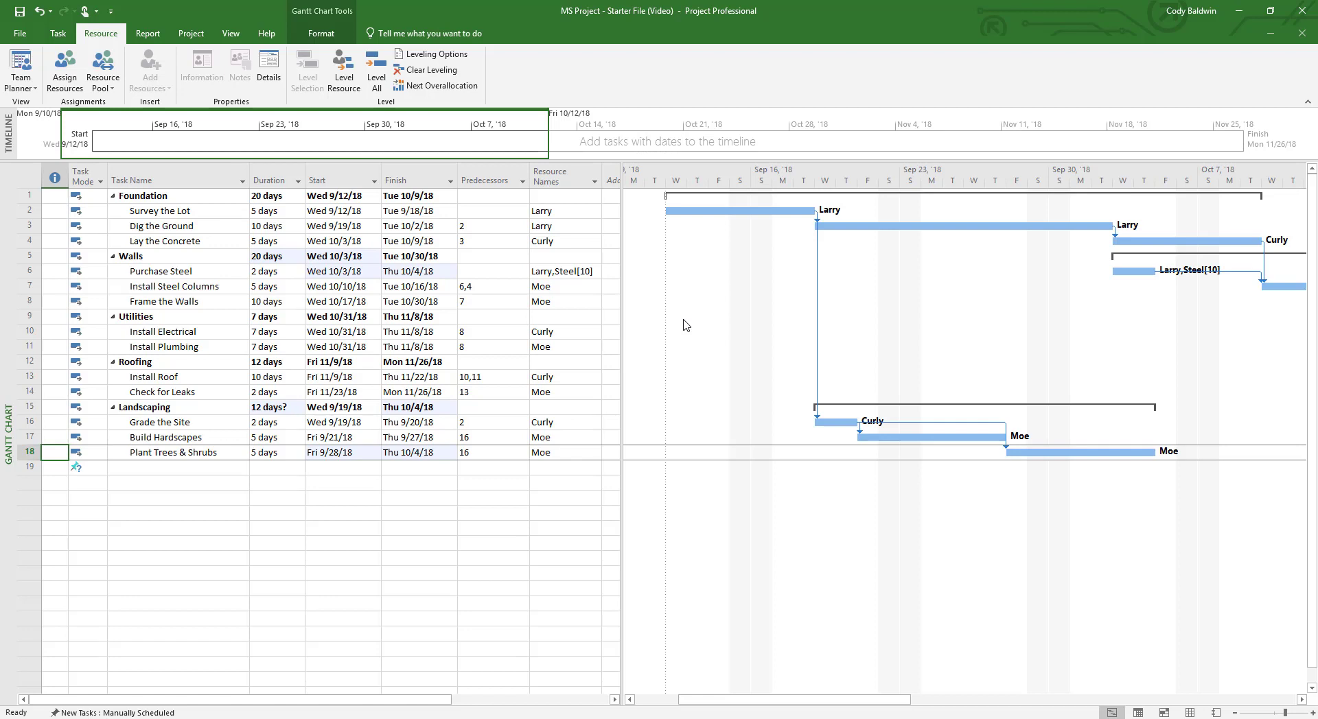
- Fit the entire project in the Gantt chart timescale and add a Cost column after Resource Names in the task table
{"action": "left_click", "coordinate": [232, 36]}
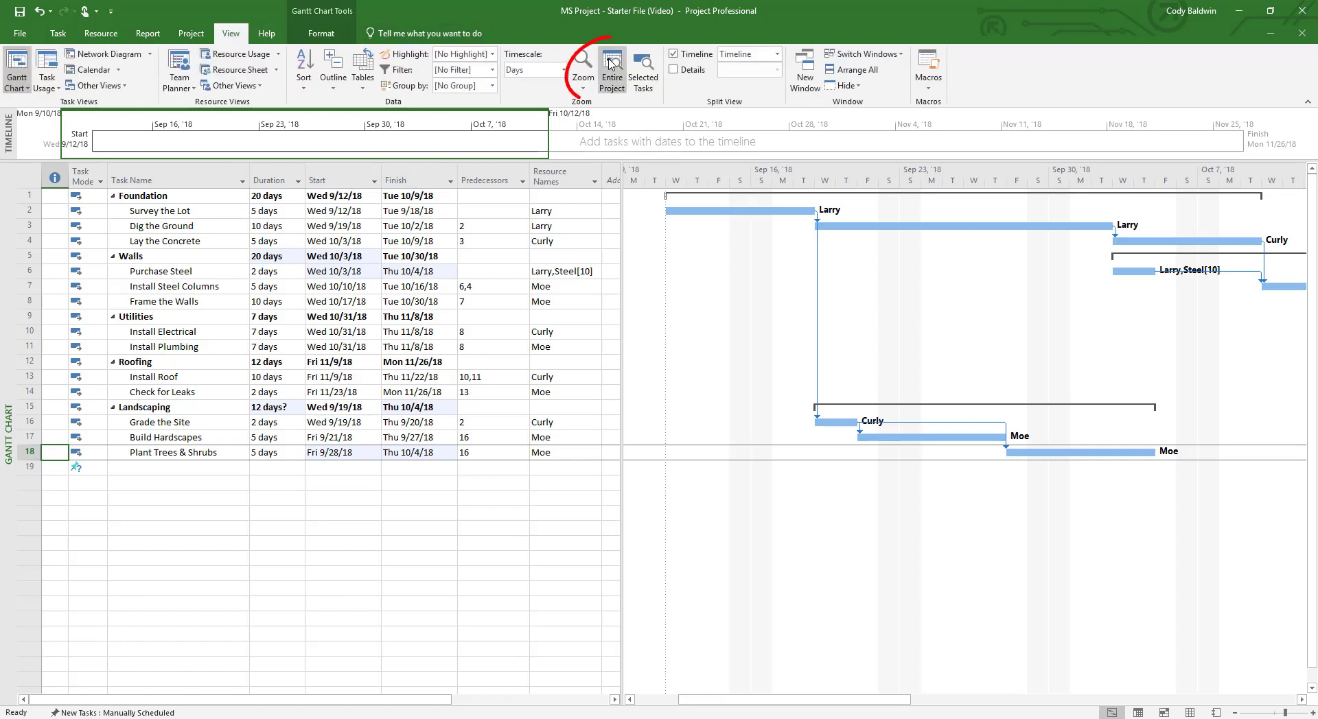
{"action": "left_click", "coordinate": [609, 66]}
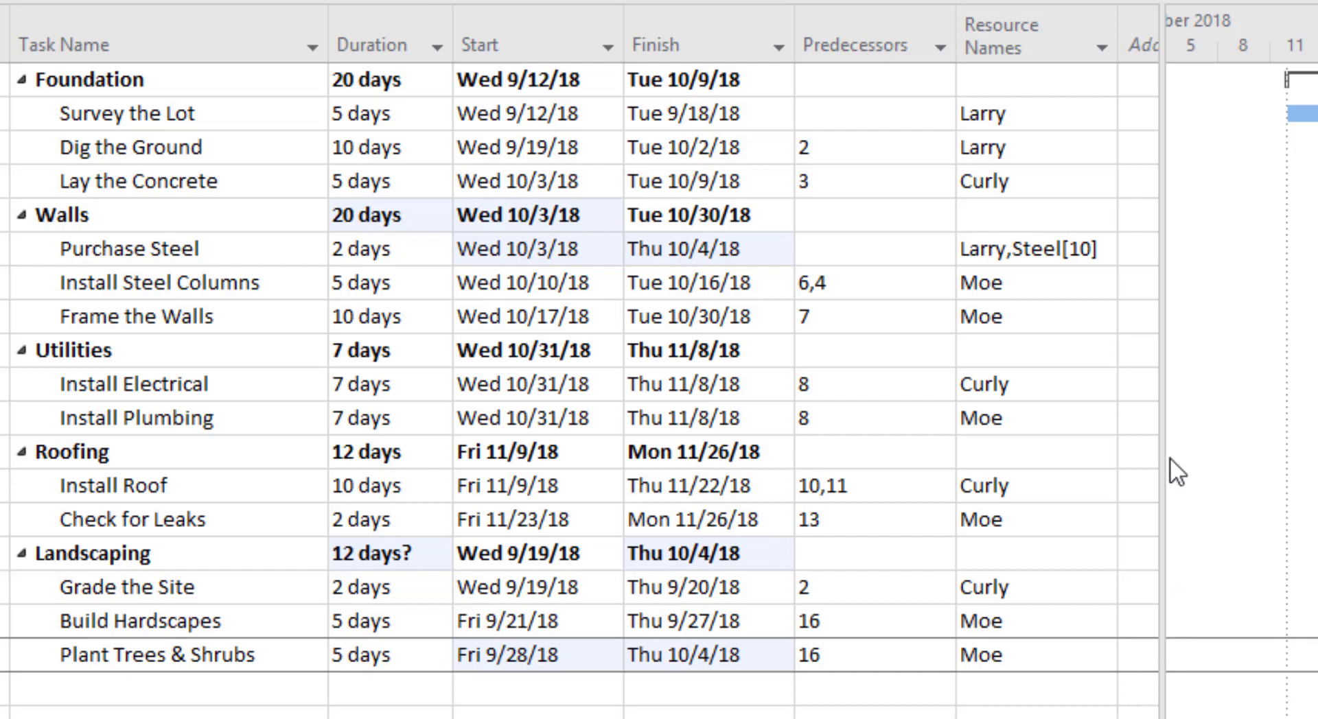
{"action": "left_click_drag", "start_coordinate": [1165, 453], "coordinate": [1306, 416]}
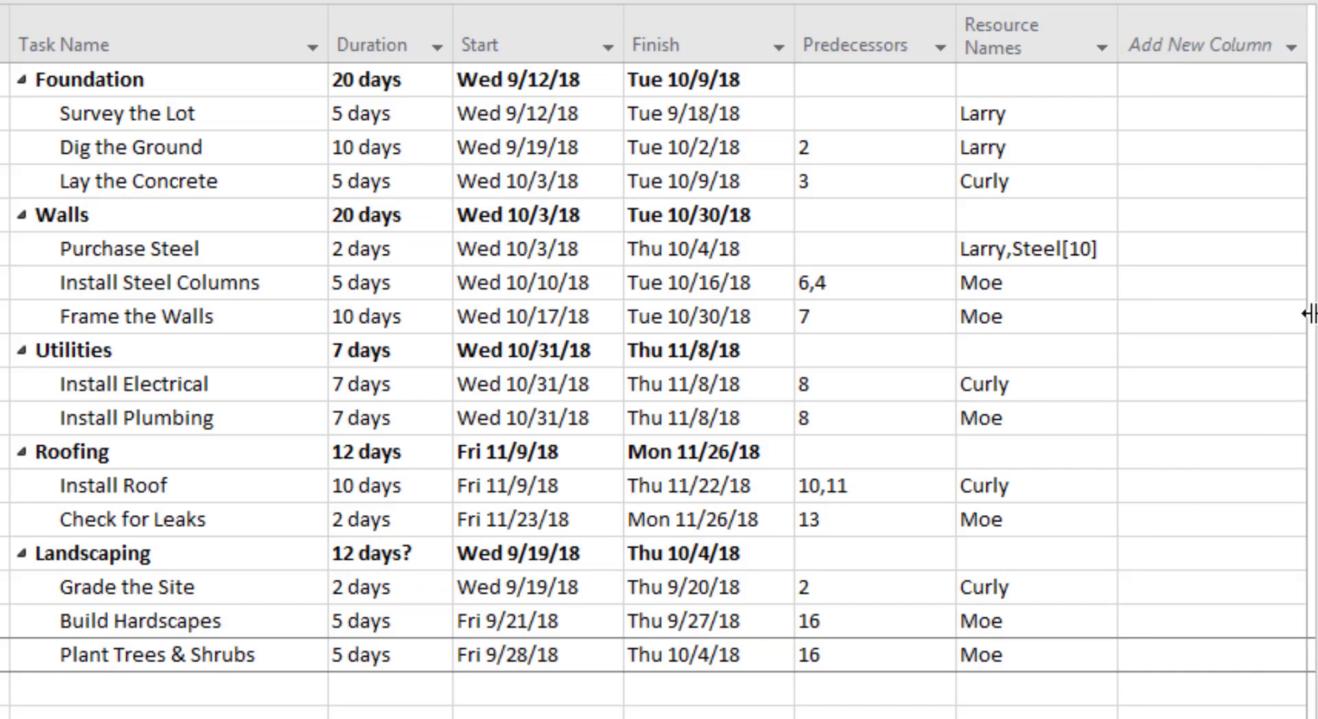
{"action": "left_click", "coordinate": [1294, 47]}
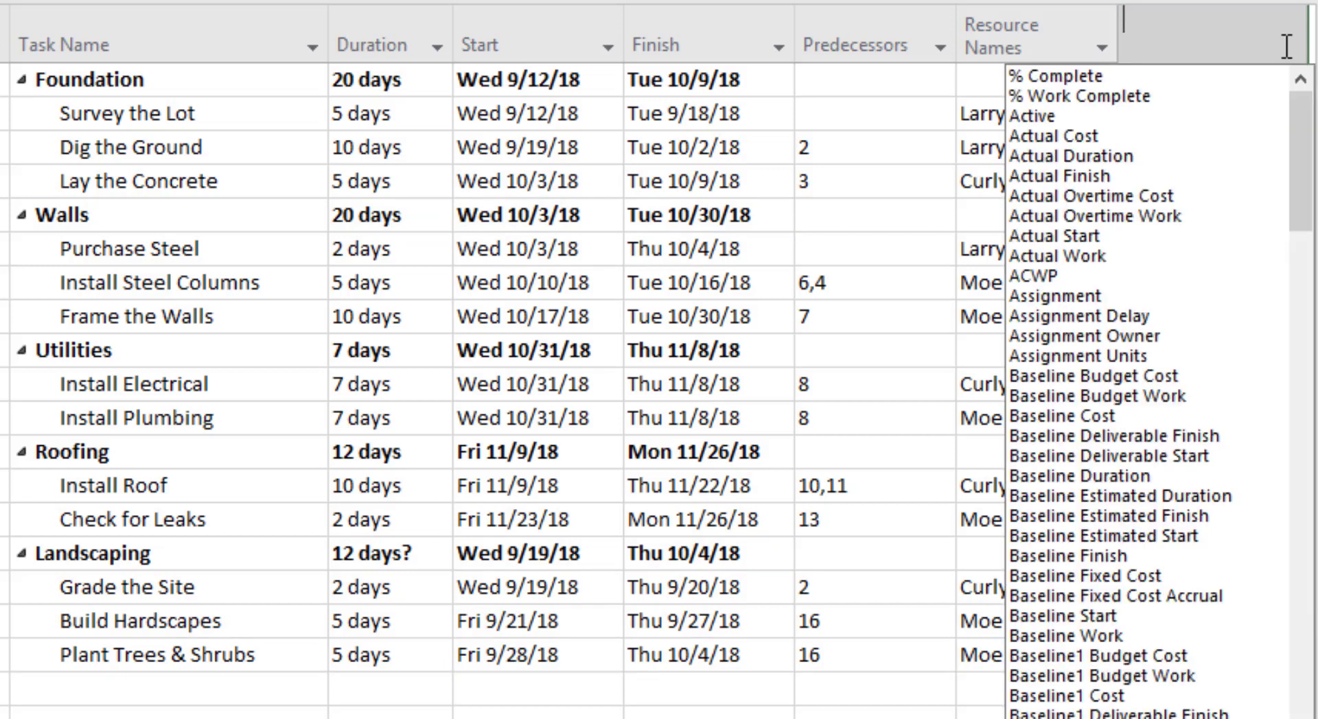
{"action": "type", "text": "Cost"}
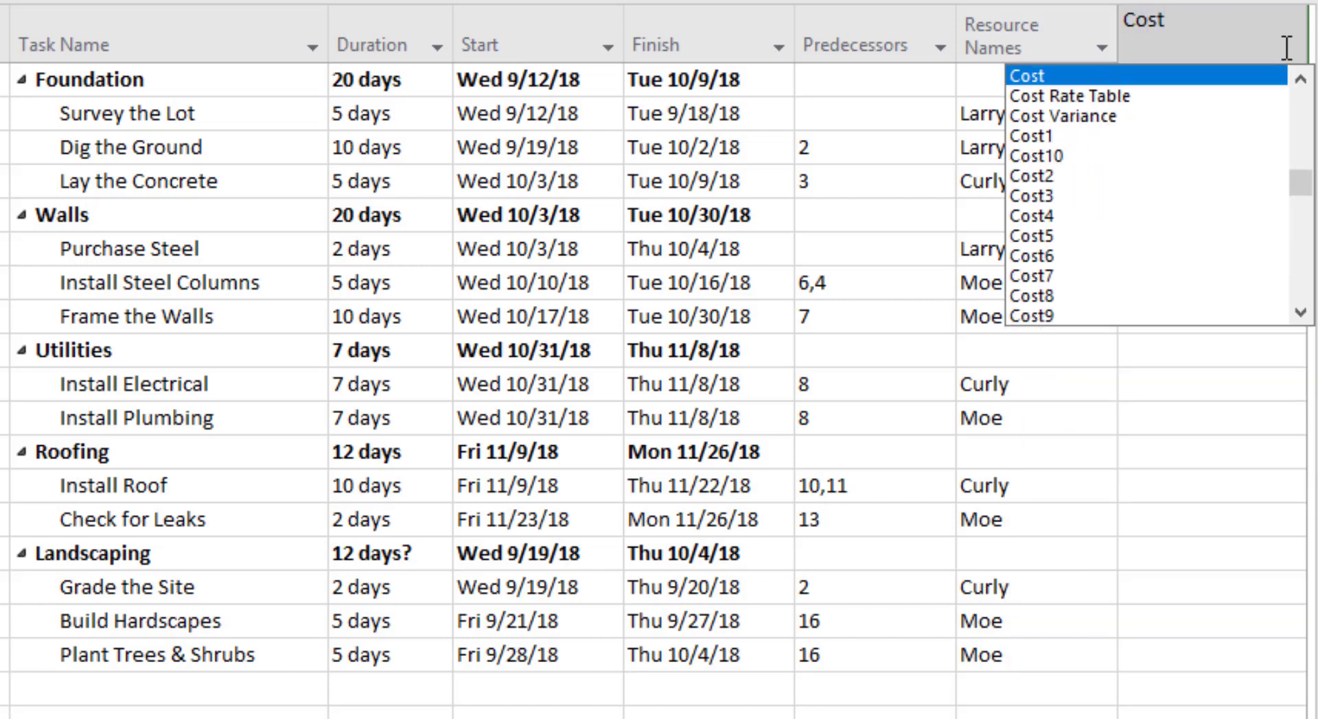
{"action": "left_click", "coordinate": [1205, 90]}
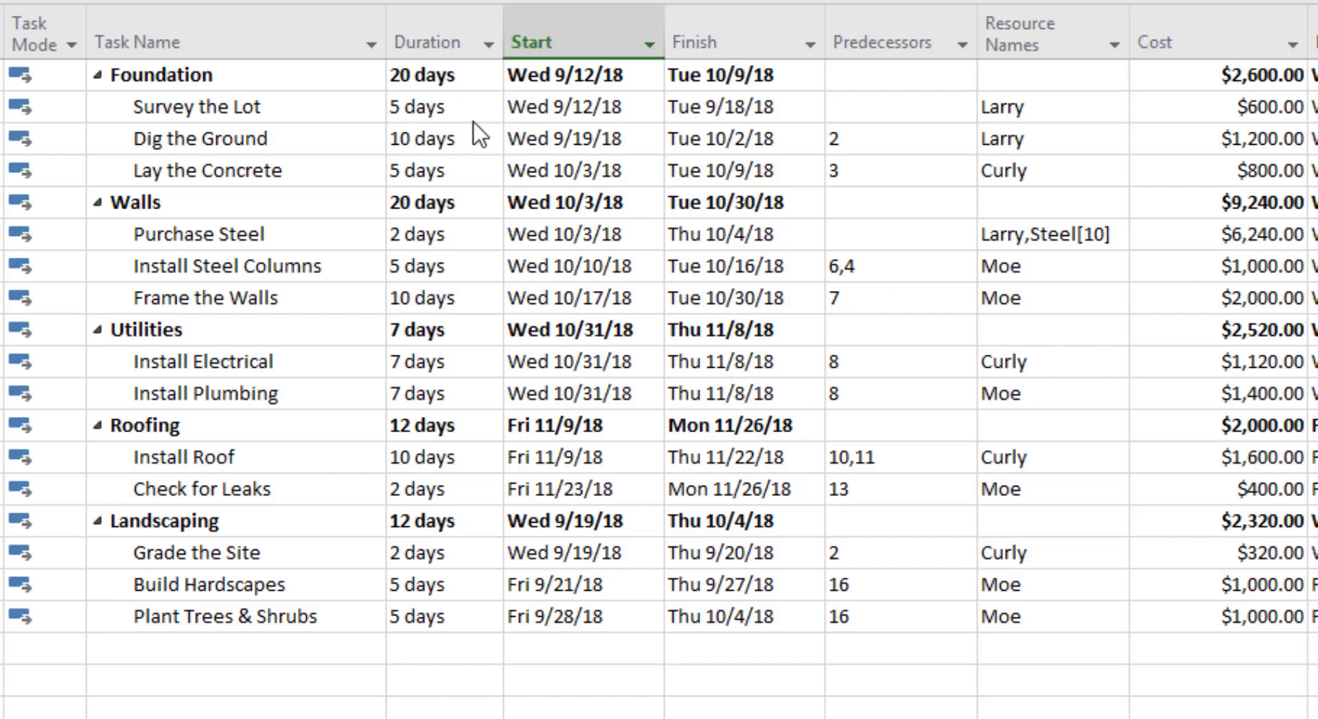
- Increase the duration of Survey the Lot to 7 days
{"action": "left_click", "coordinate": [439, 110]}
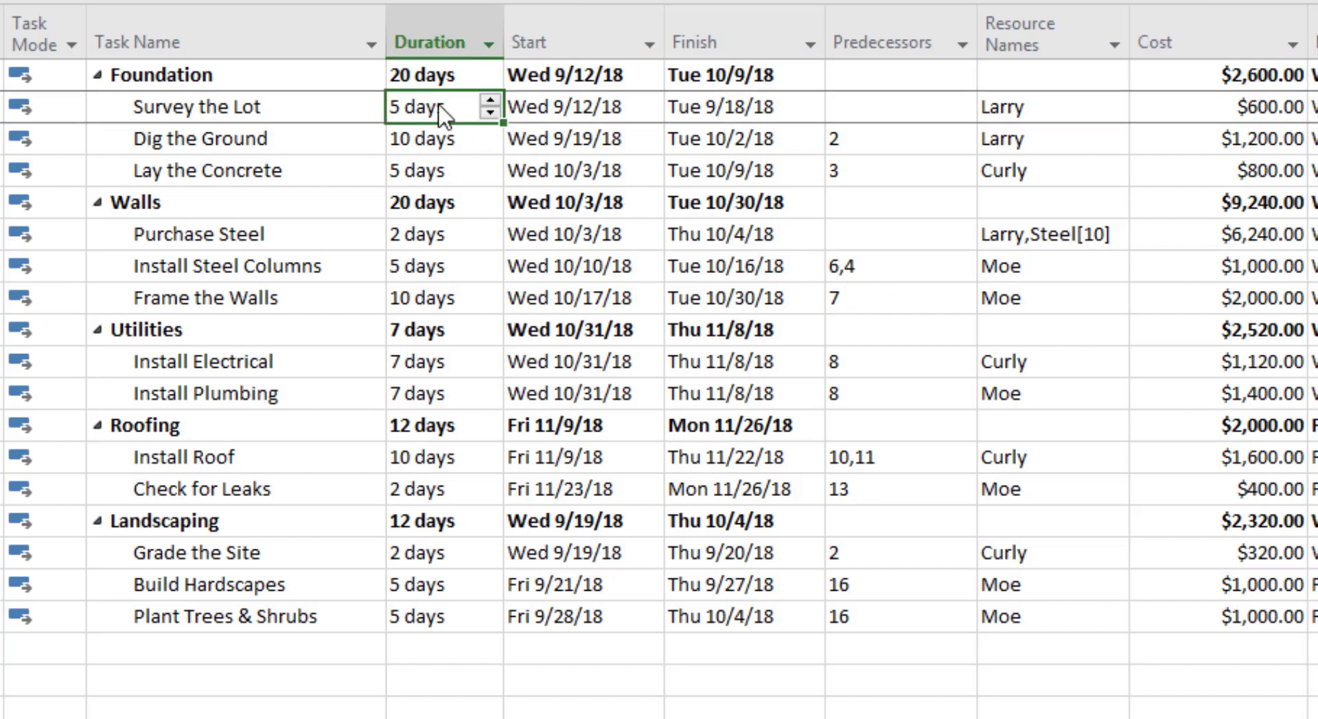
{"action": "left_click", "coordinate": [491, 103]}
{"action": "left_click", "coordinate": [491, 103]}
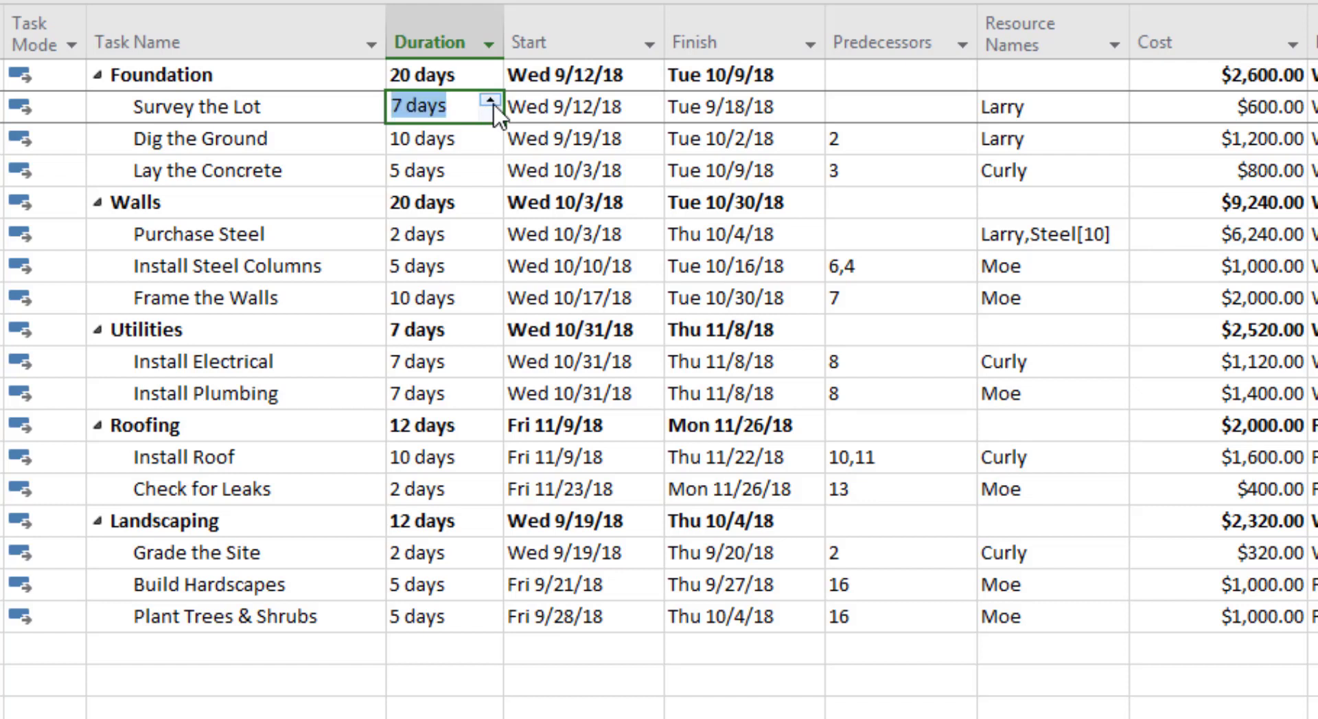
{"action": "left_click", "coordinate": [485, 150]}
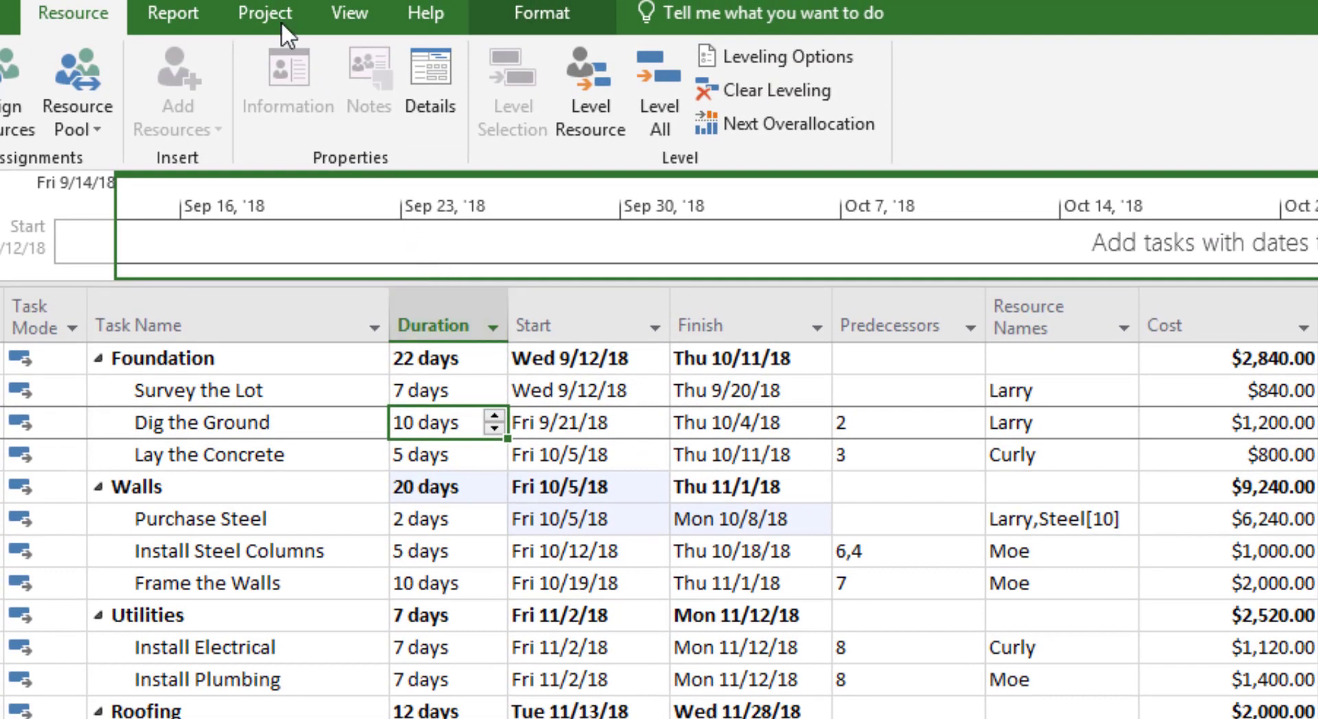
- Change the project start date to Monday 1/27/2020 in the project information
{"action": "left_click", "coordinate": [281, 23]}
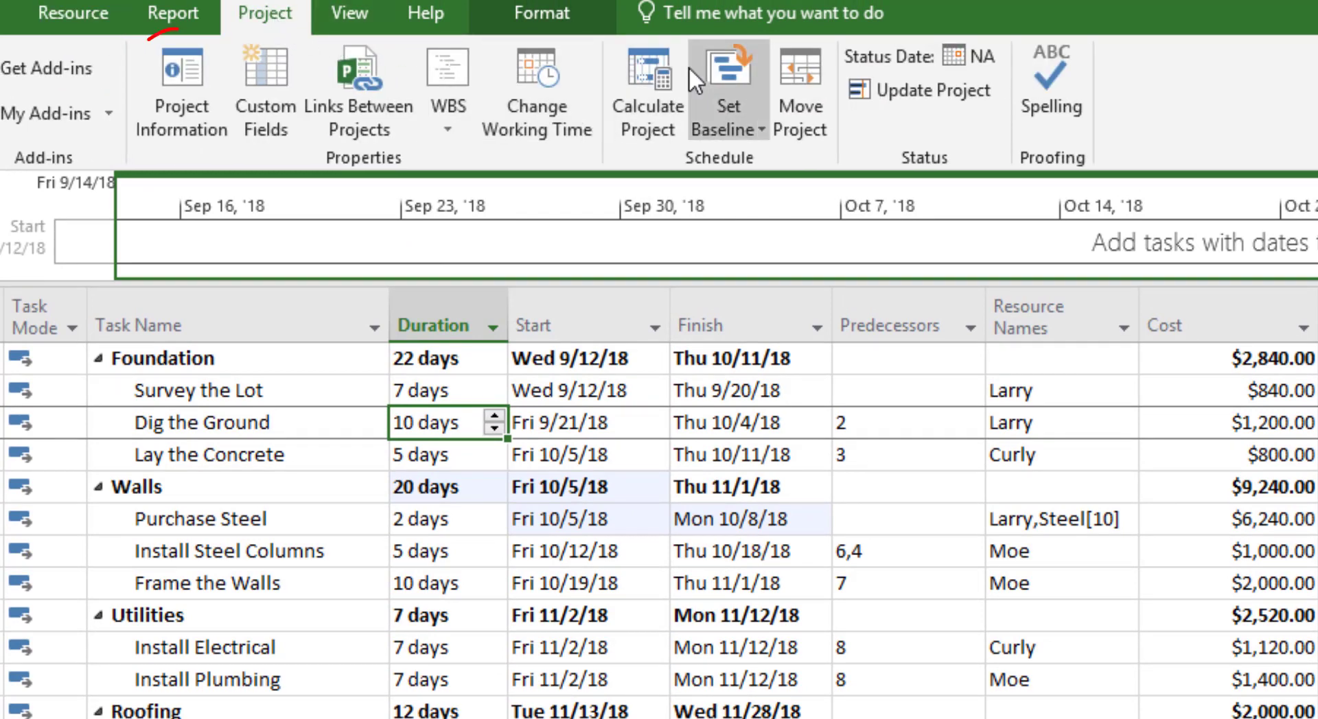
{"action": "left_click", "coordinate": [180, 68]}
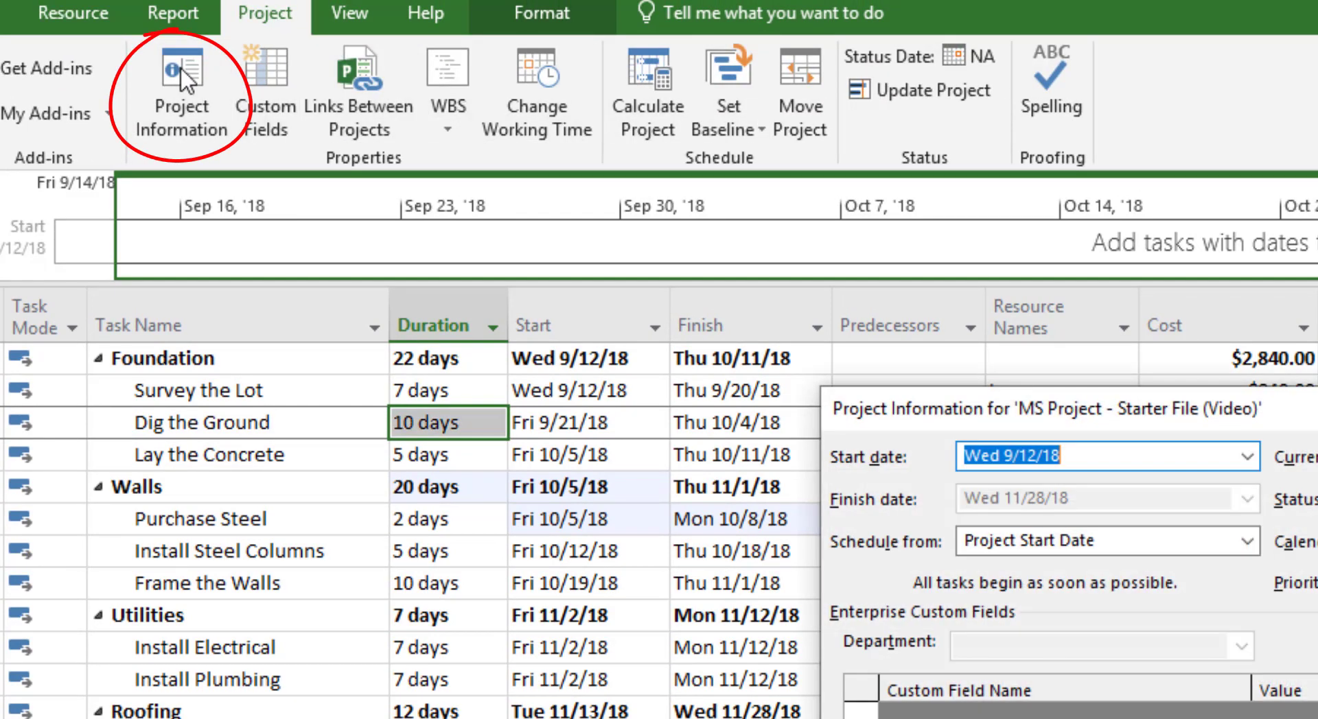
{"action": "left_click", "coordinate": [1242, 457]}
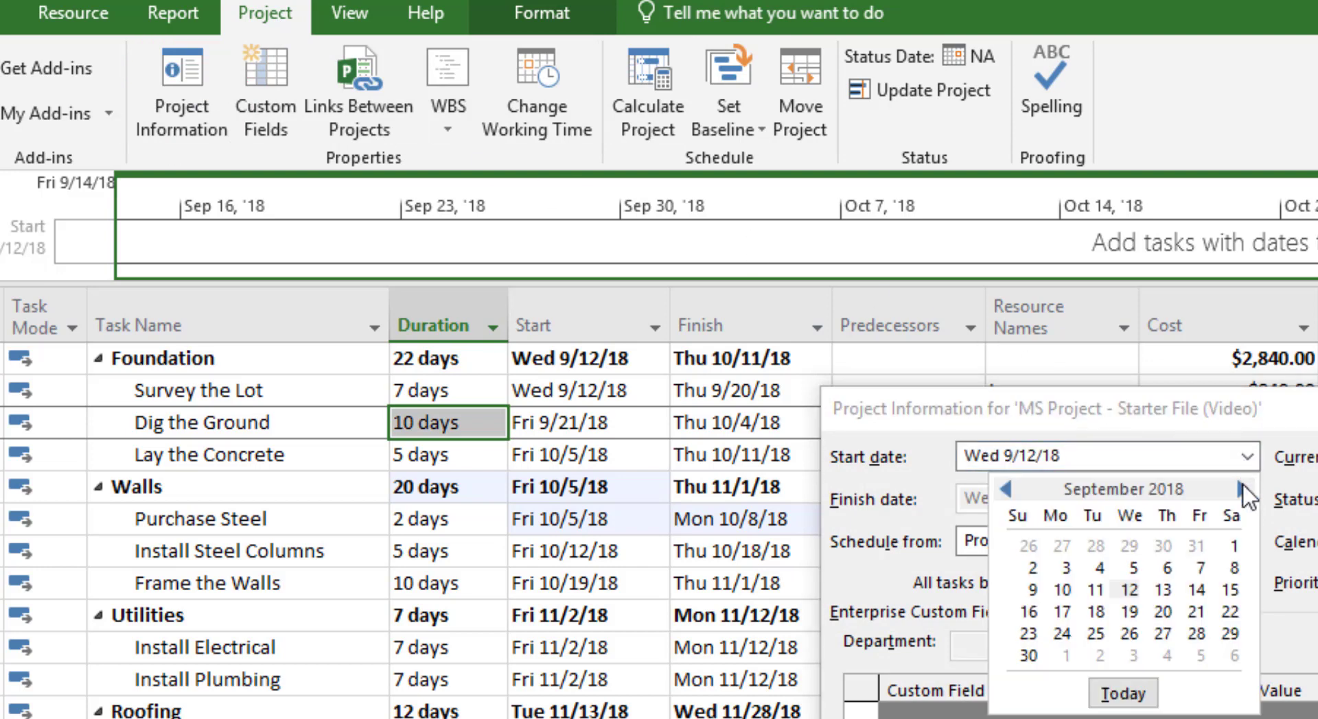
{"action": "left_click", "coordinate": [1242, 489]}
{"action": "left_click", "coordinate": [1242, 488]}
{"action": "left_click", "coordinate": [1243, 489]}
{"action": "left_click", "coordinate": [1242, 488]}
{"action": "left_click", "coordinate": [1242, 488]}
{"action": "left_click", "coordinate": [1242, 489]}
{"action": "left_click", "coordinate": [1242, 488]}
{"action": "left_click", "coordinate": [1242, 488]}
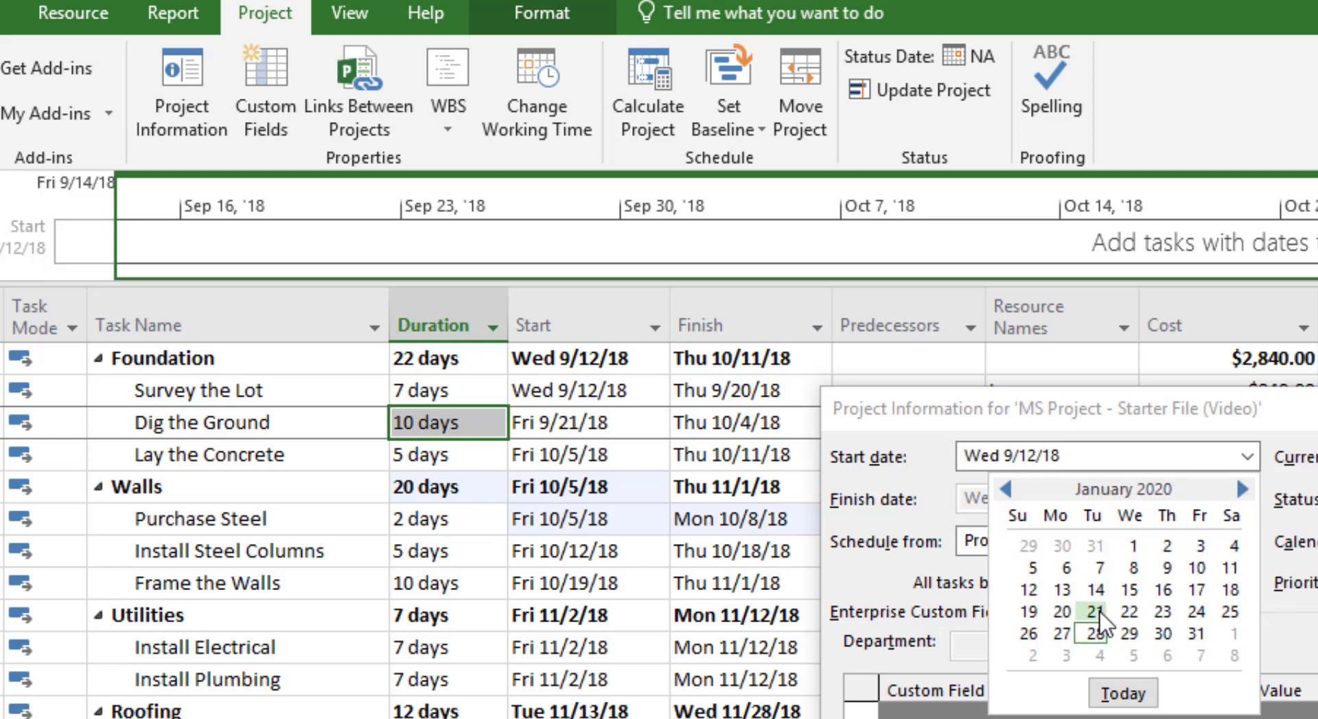
{"action": "left_click", "coordinate": [1062, 635]}
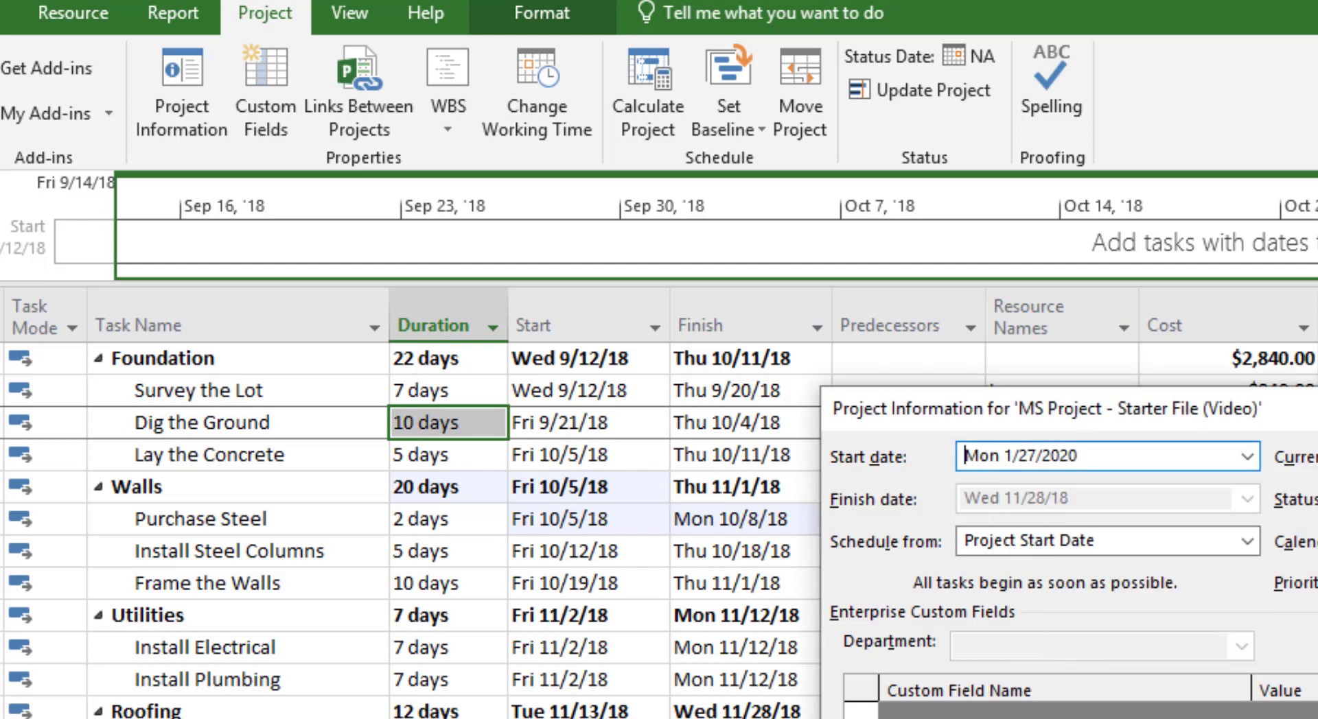
{"action": "key", "text": "Return"}
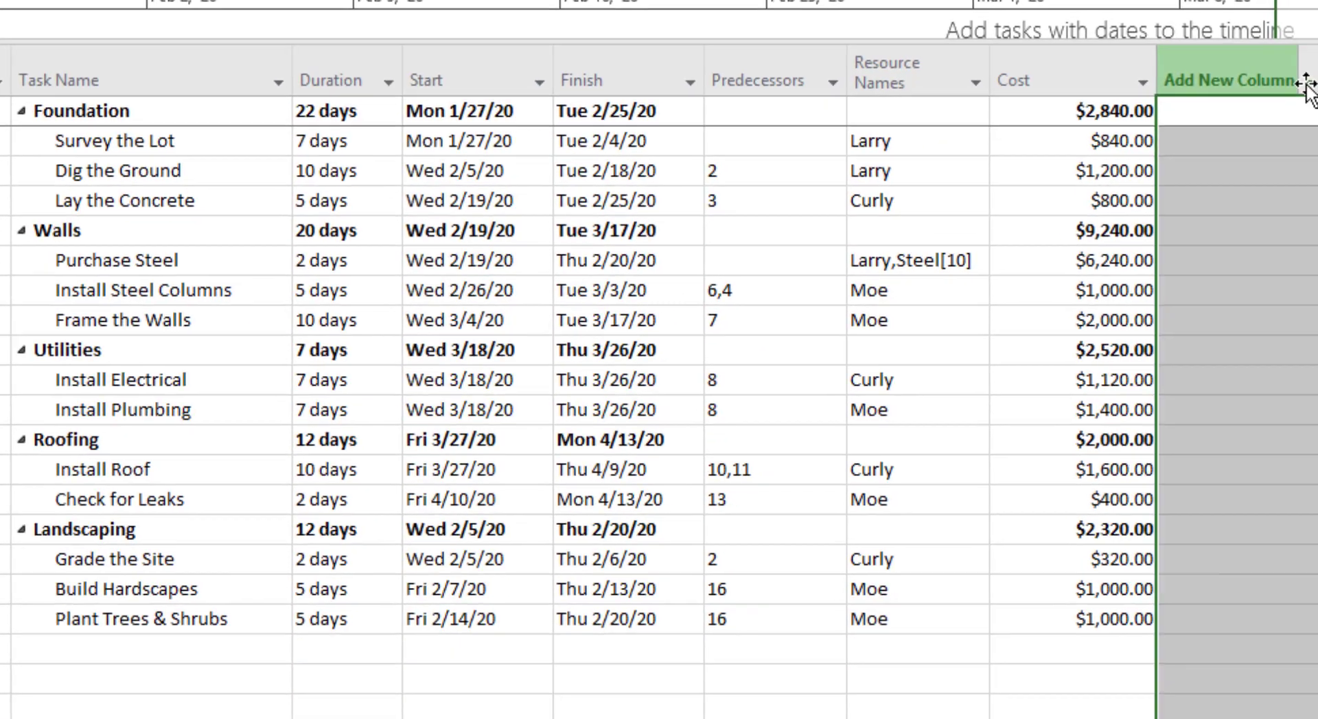
- Add a % Complete column after Cost, entering 100% for Survey the Lot and 50% for Dig the Ground
{"action": "left_click", "coordinate": [1275, 83]}
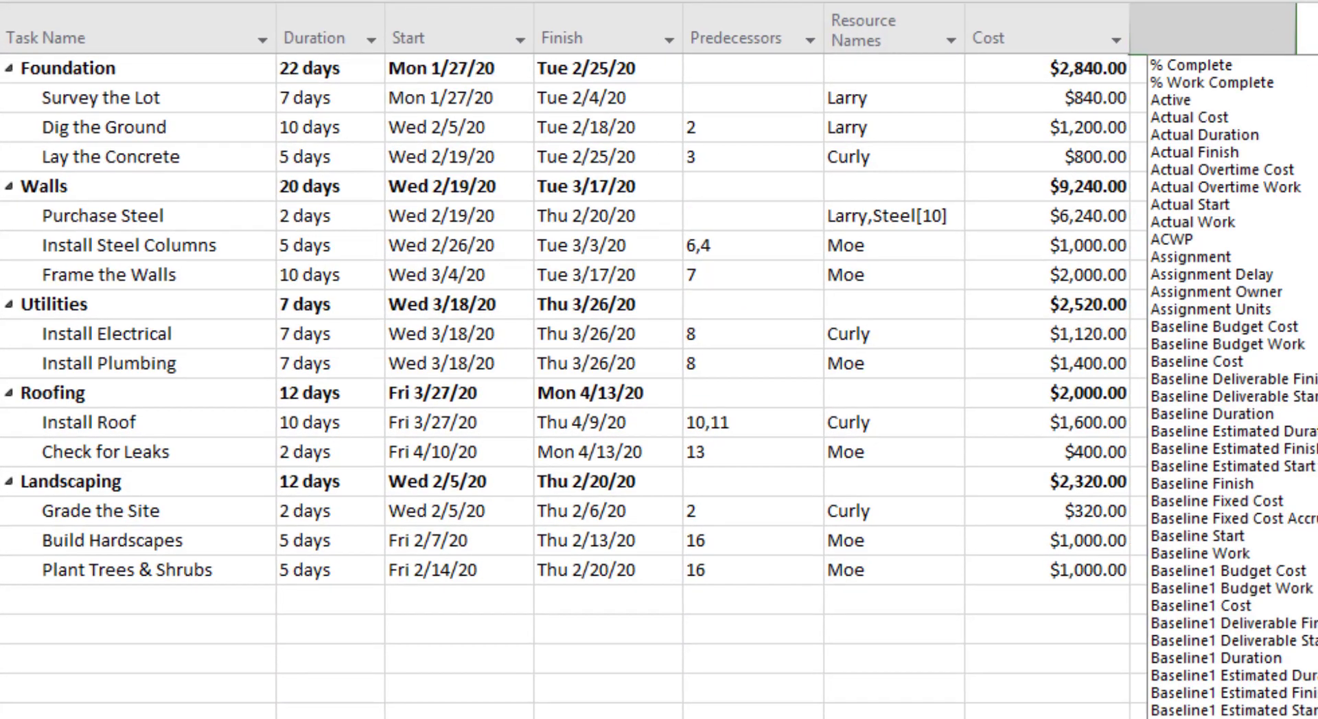
{"action": "left_click", "coordinate": [1267, 63]}
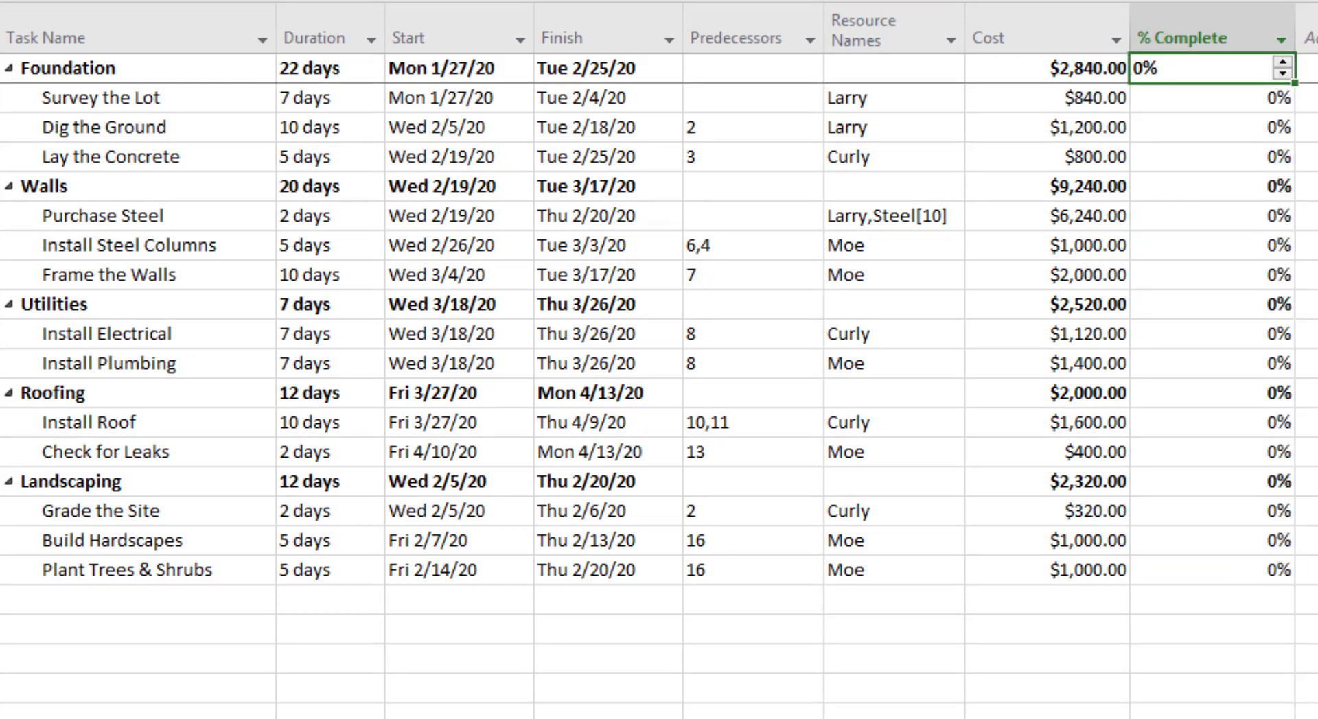
{"action": "left_click", "coordinate": [1242, 97]}
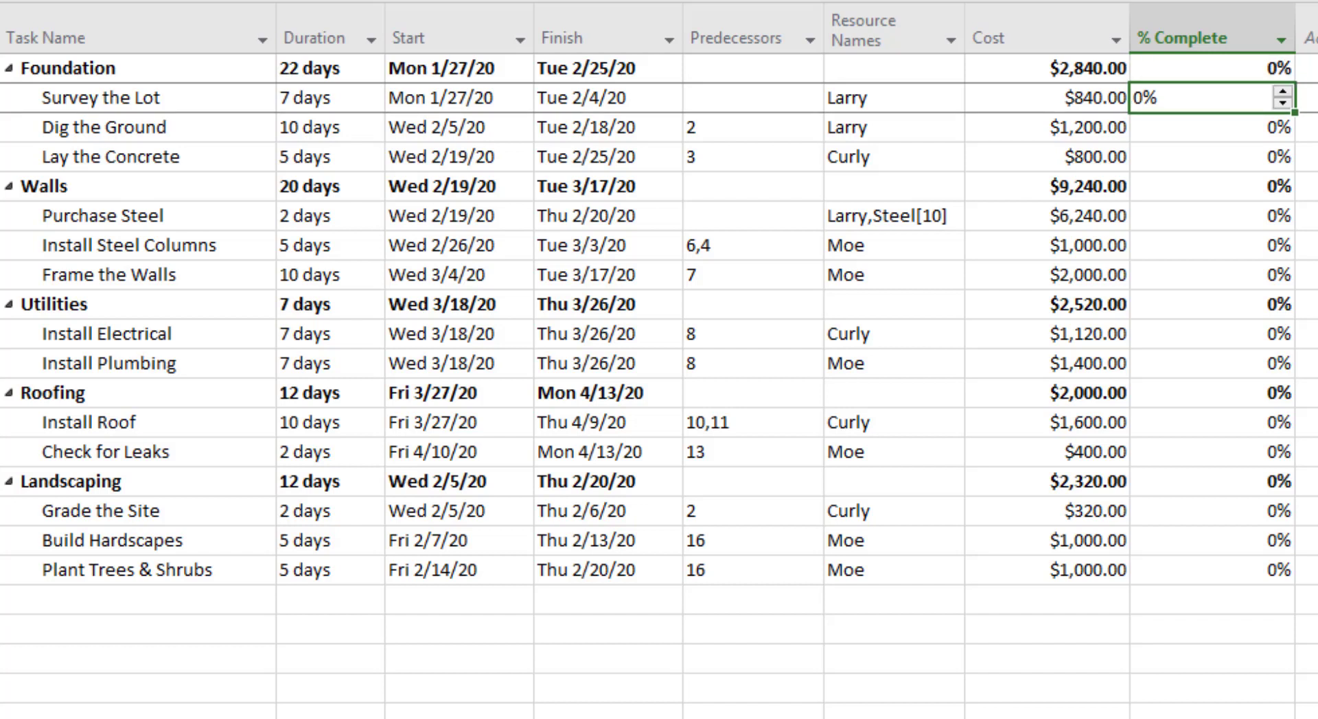
{"action": "type", "text": "100"}
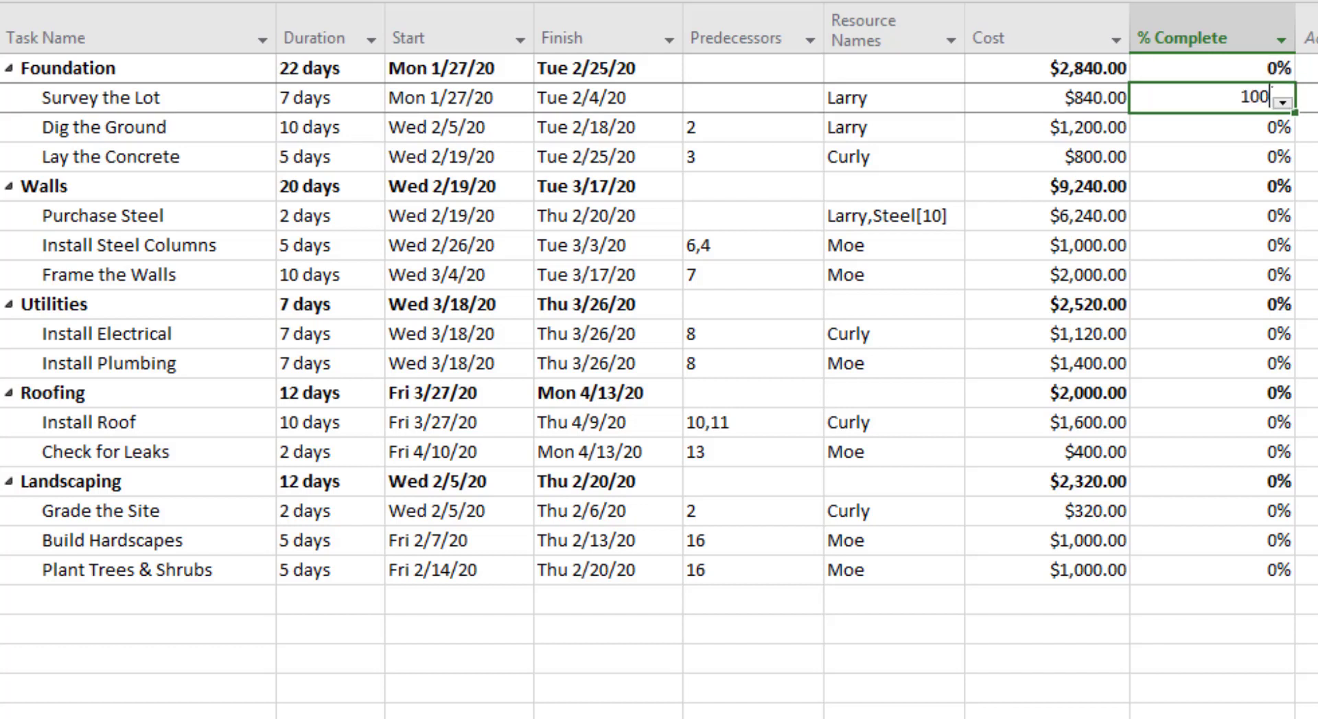
{"action": "key", "text": "Return"}
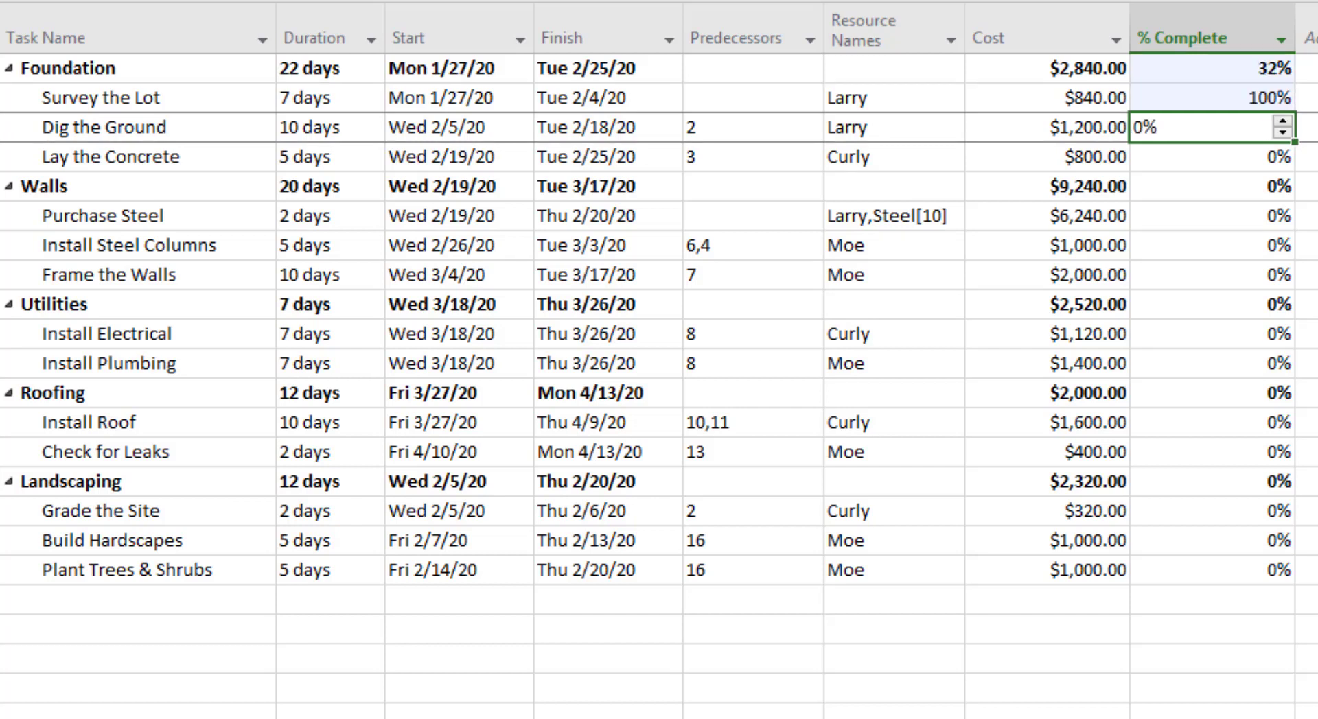
{"action": "type", "text": "50"}
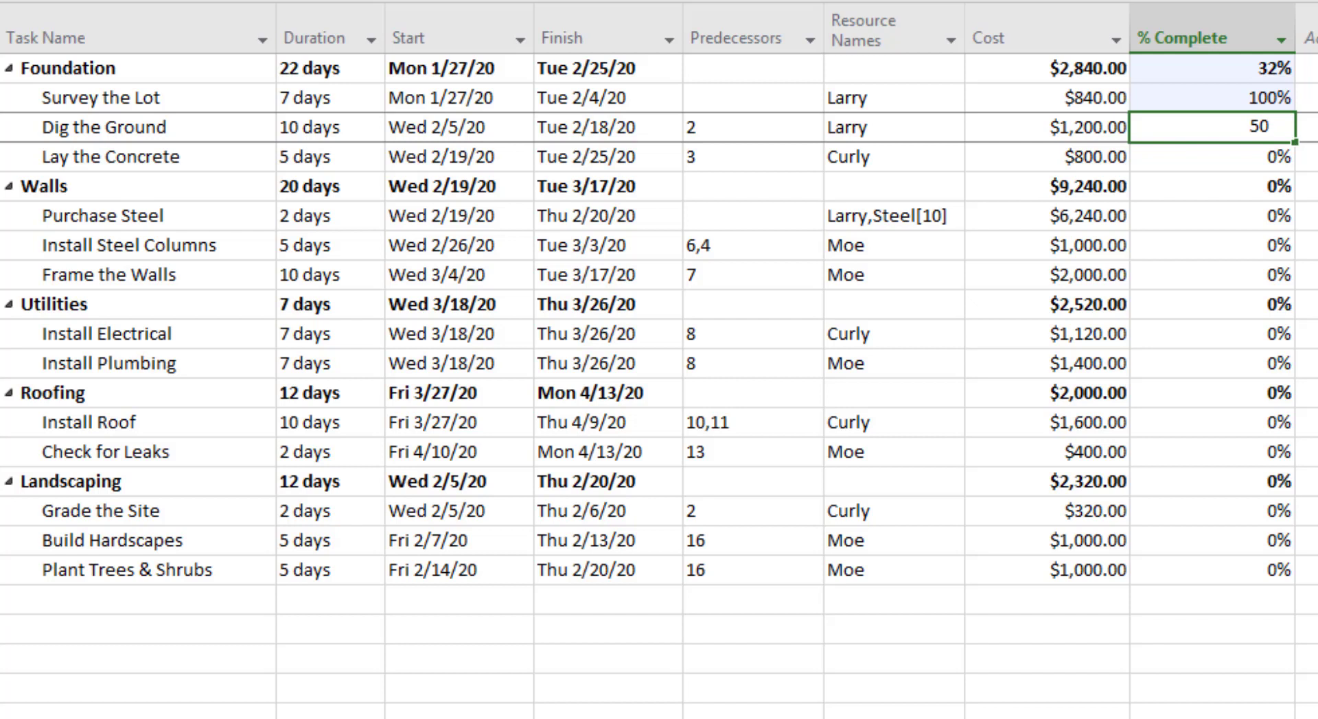
{"action": "key", "text": "Return"}
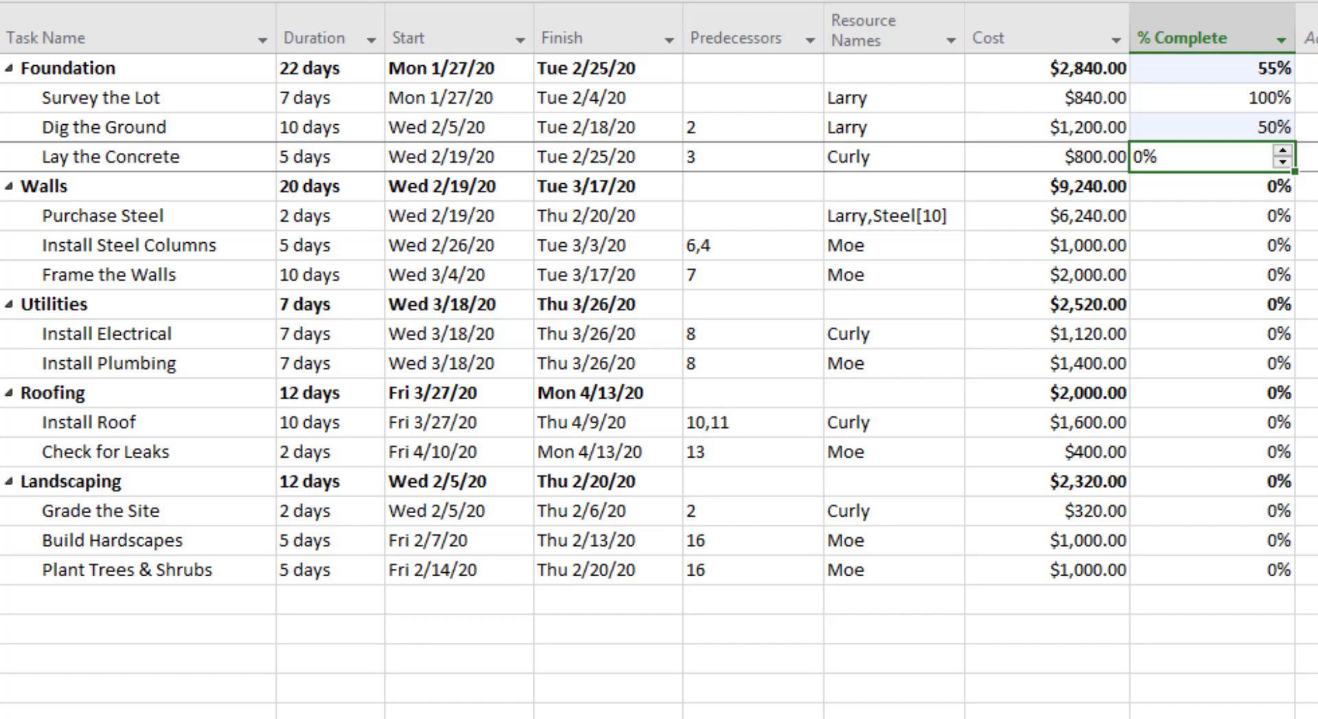
{"action": "key", "text": "Up"}
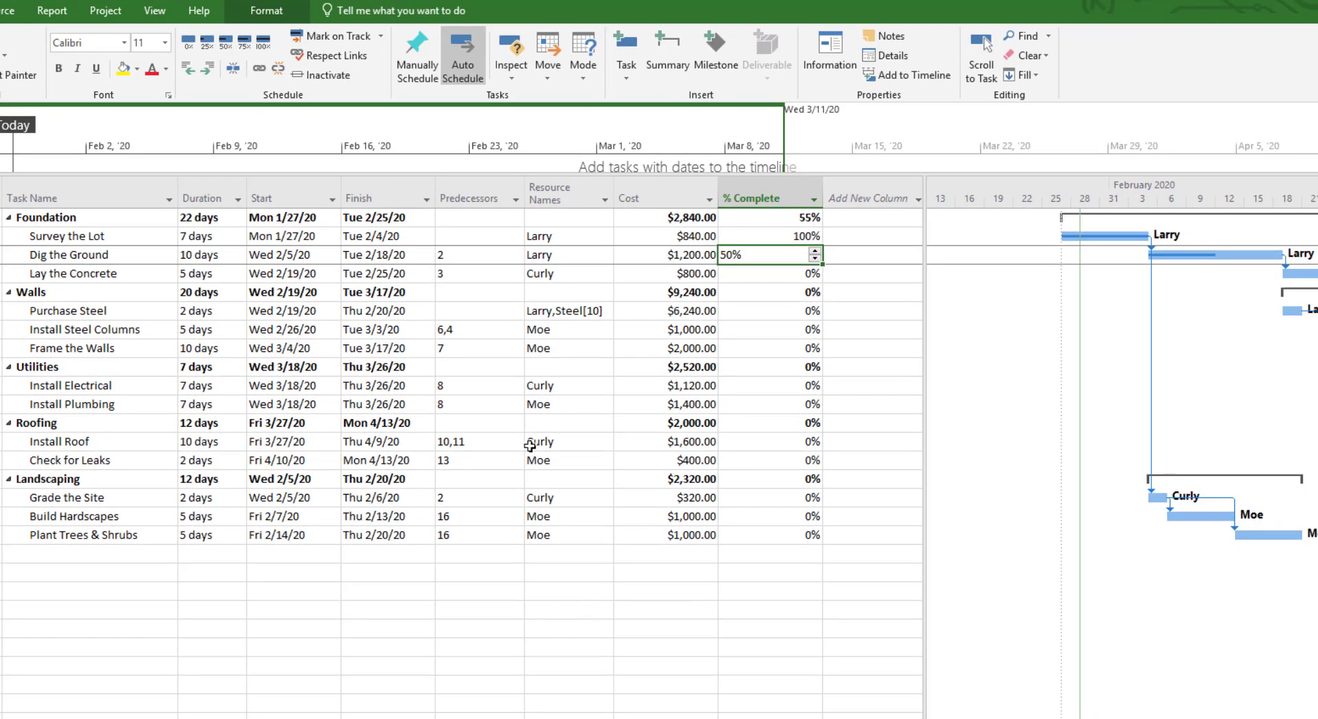
- Show outline numbers and the project summary task in the Gantt chart's task table
{"action": "left_click", "coordinate": [266, 11]}
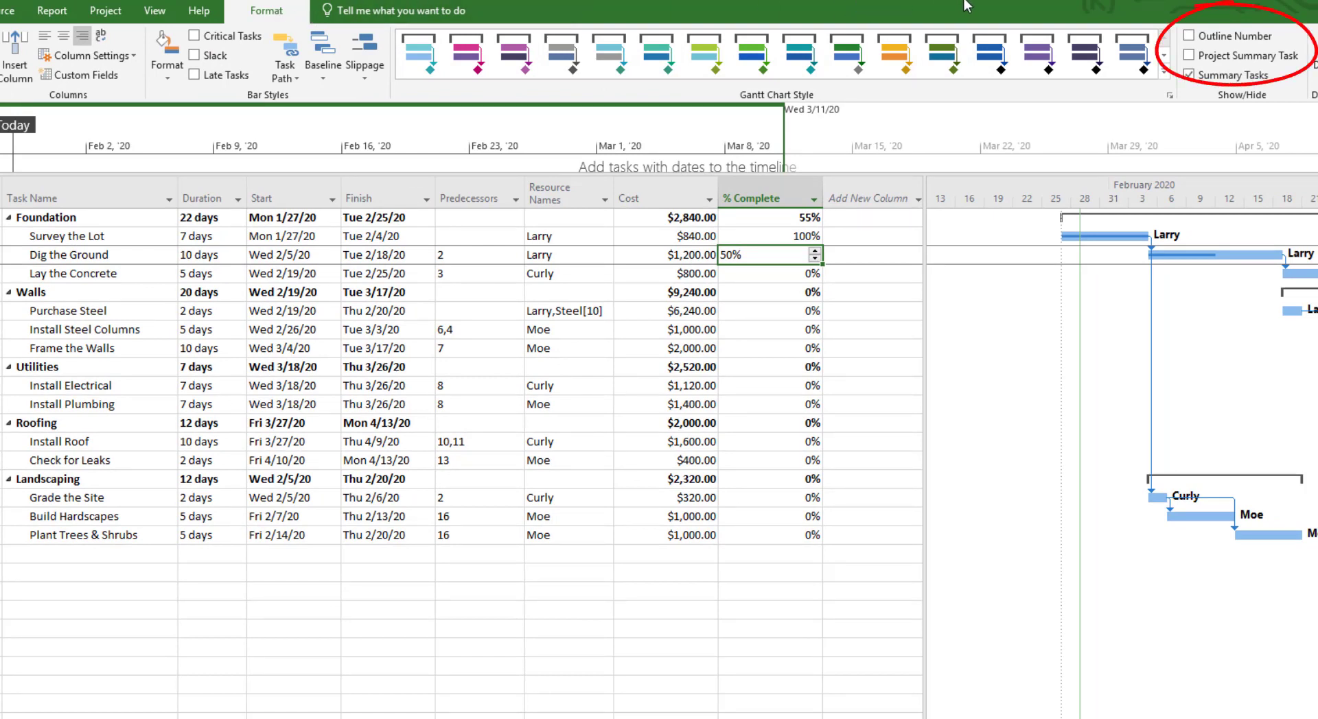
{"action": "left_click", "coordinate": [1188, 38]}
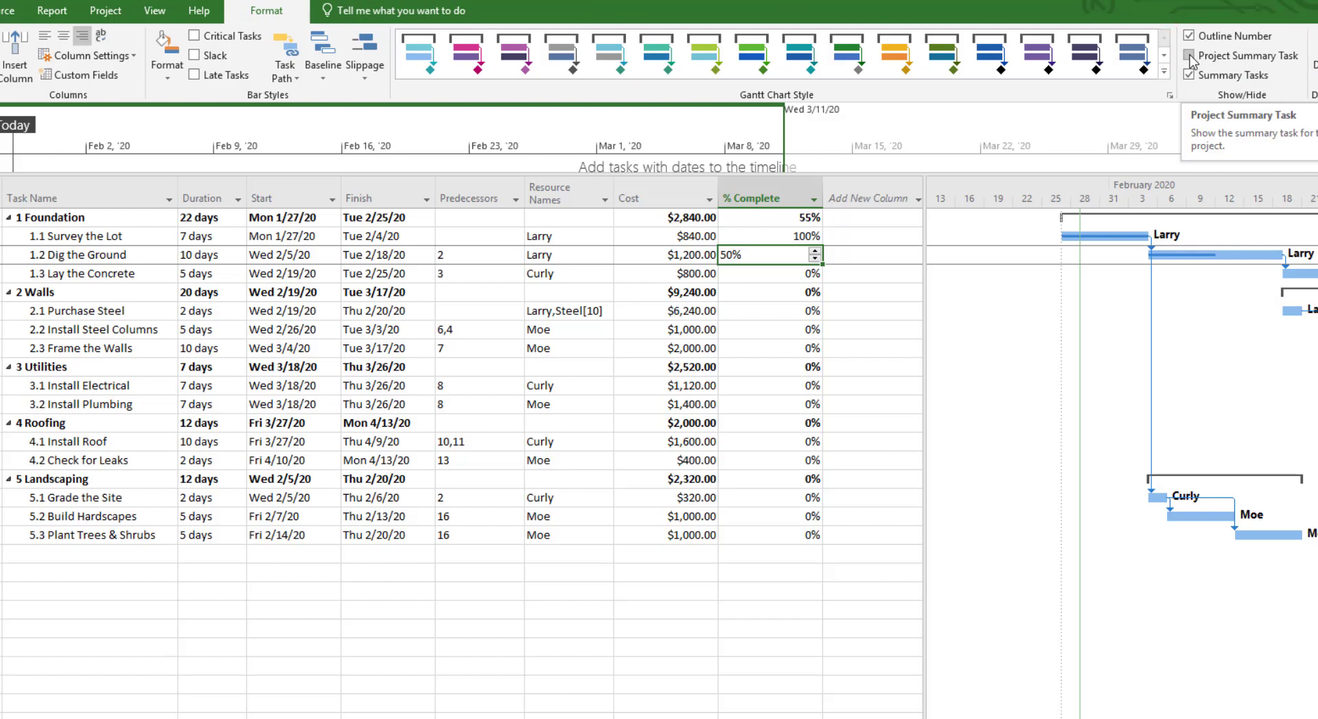
{"action": "left_click", "coordinate": [1189, 57]}
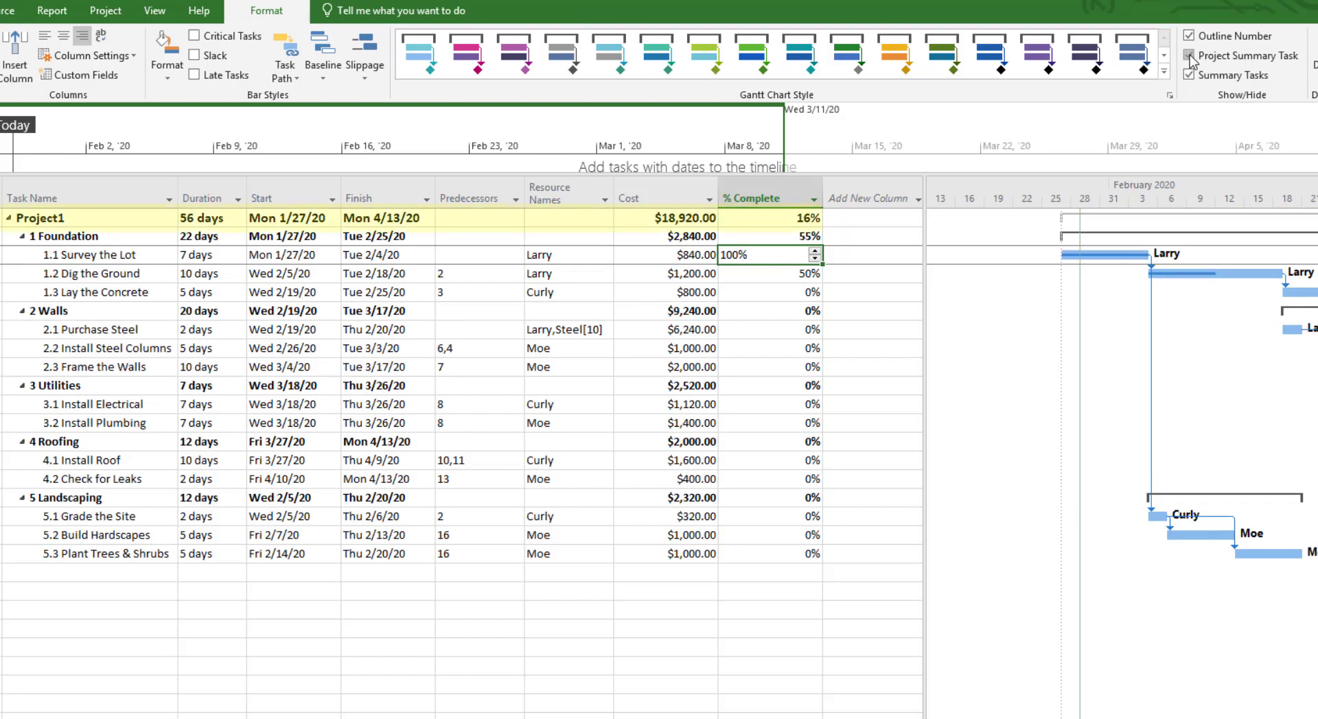
- Rename the project summary task as Factory Project
{"action": "left_click", "coordinate": [48, 219]}
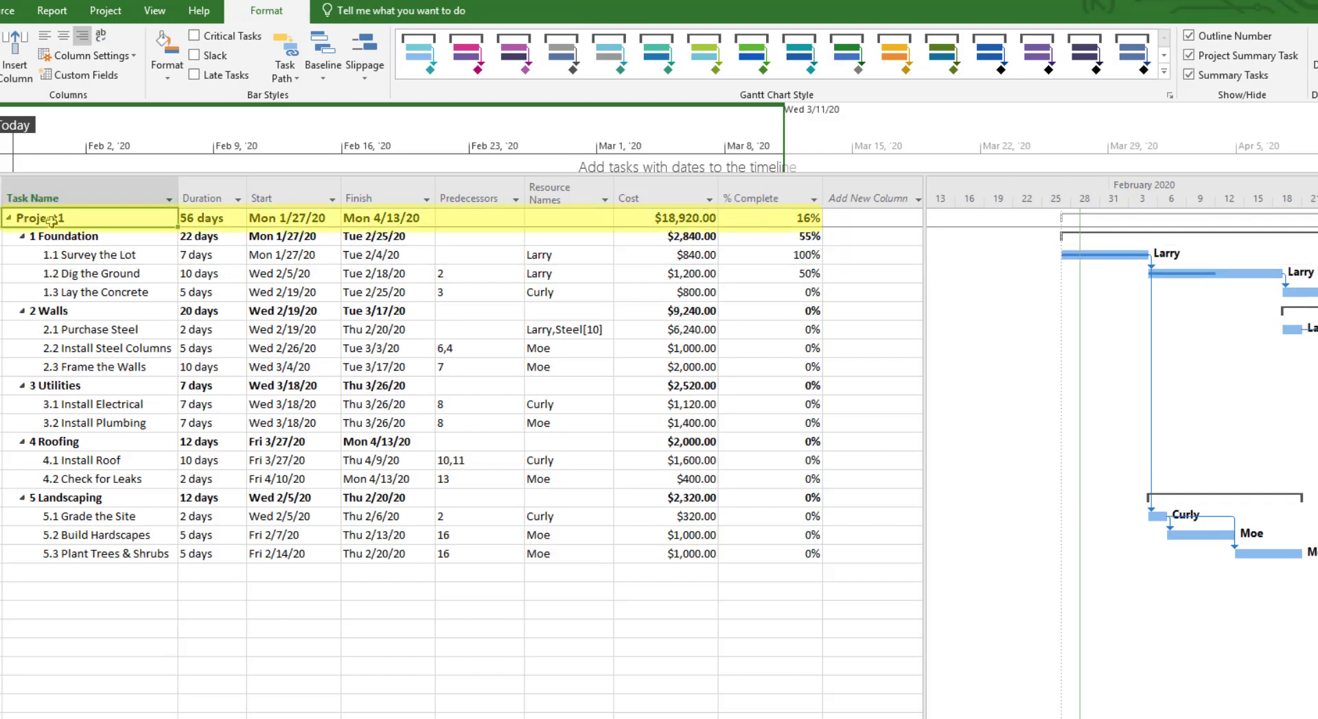
{"action": "type", "text": "Factory Proje"}
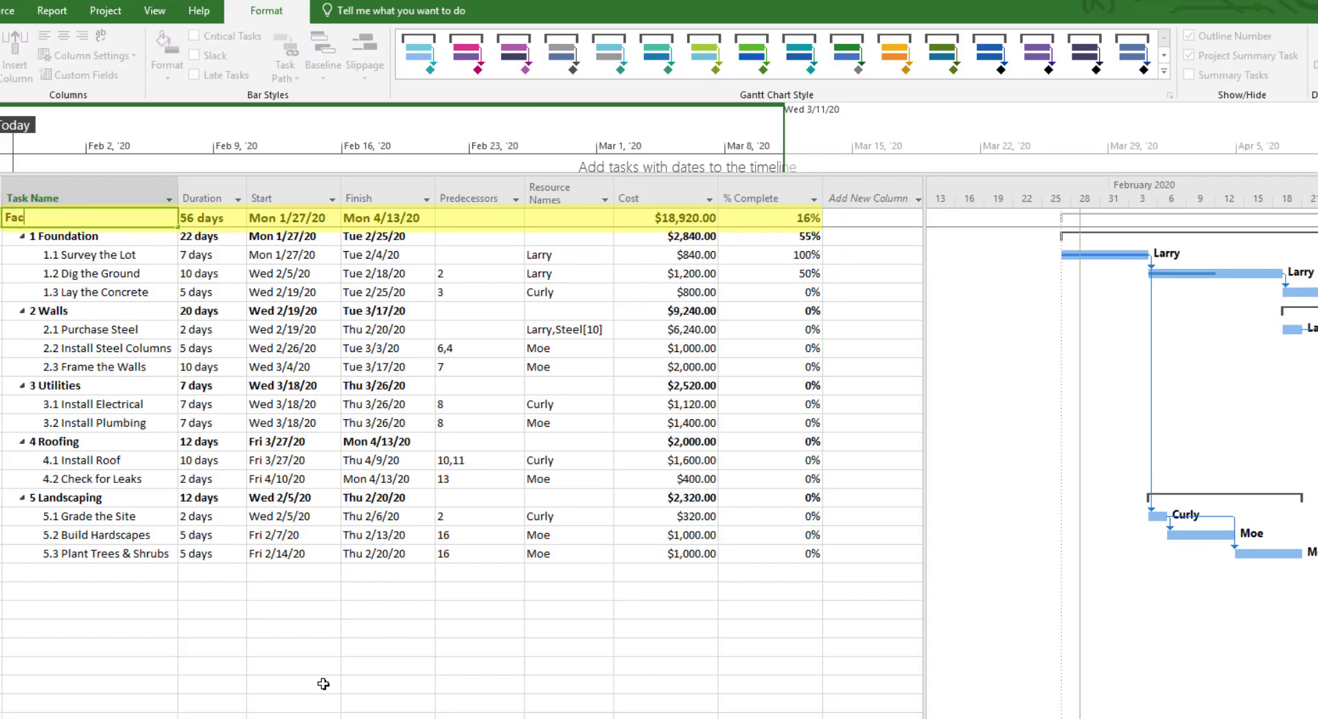
{"action": "type", "text": "ct"}
{"action": "key", "text": "Return"}
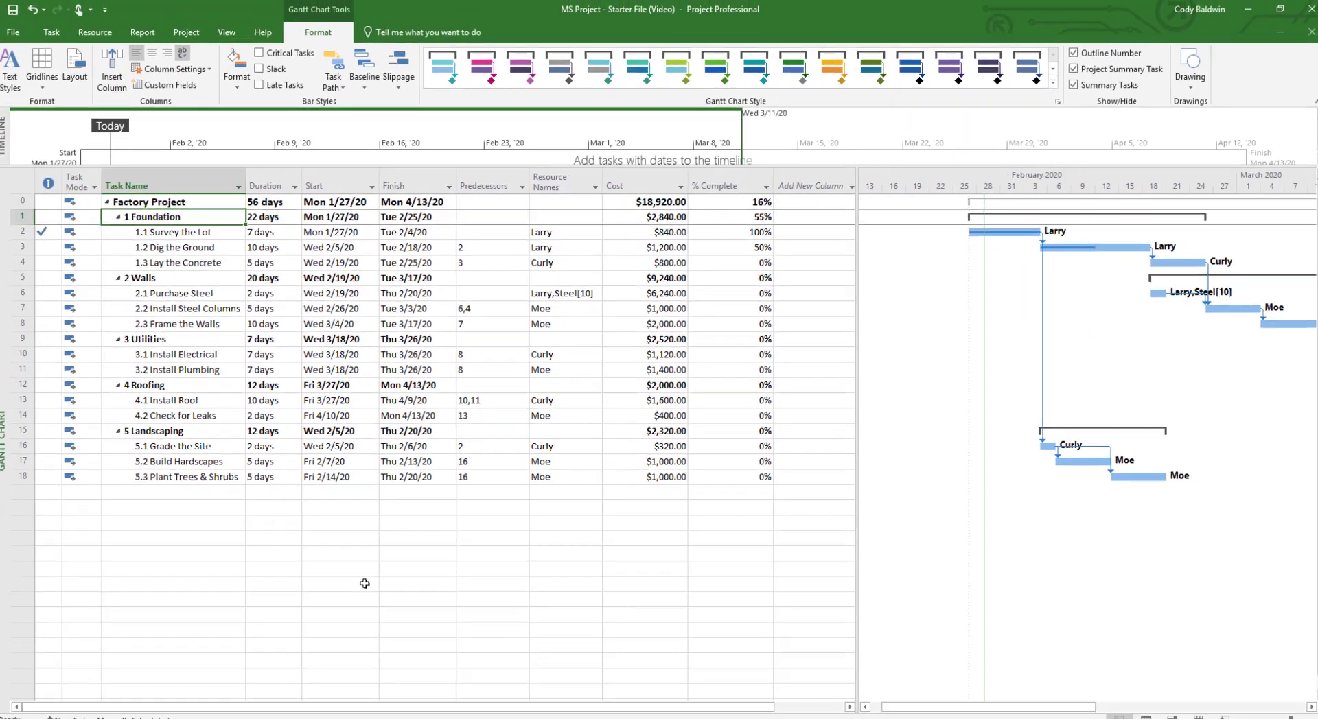